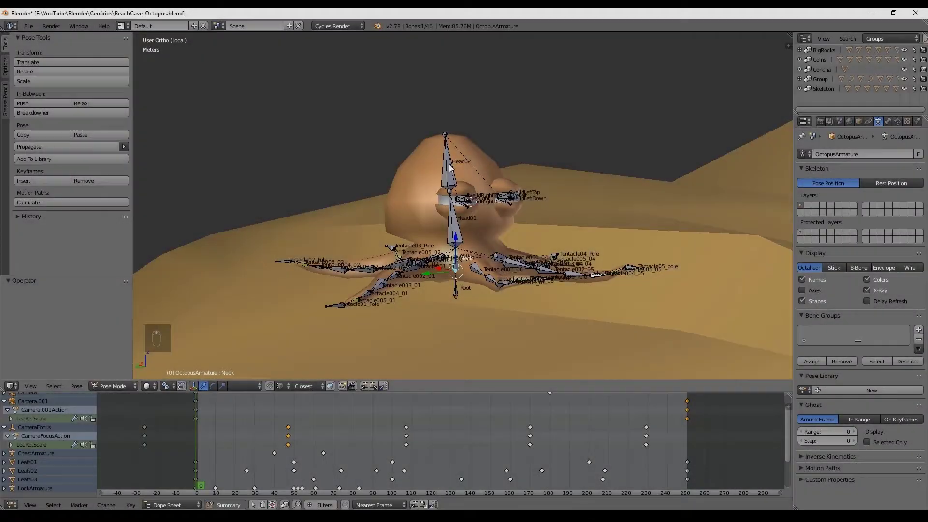
- Extrude a new bone about 50.5 cm straight up along Z from the tip of the Head02 bone
key("KP_5")
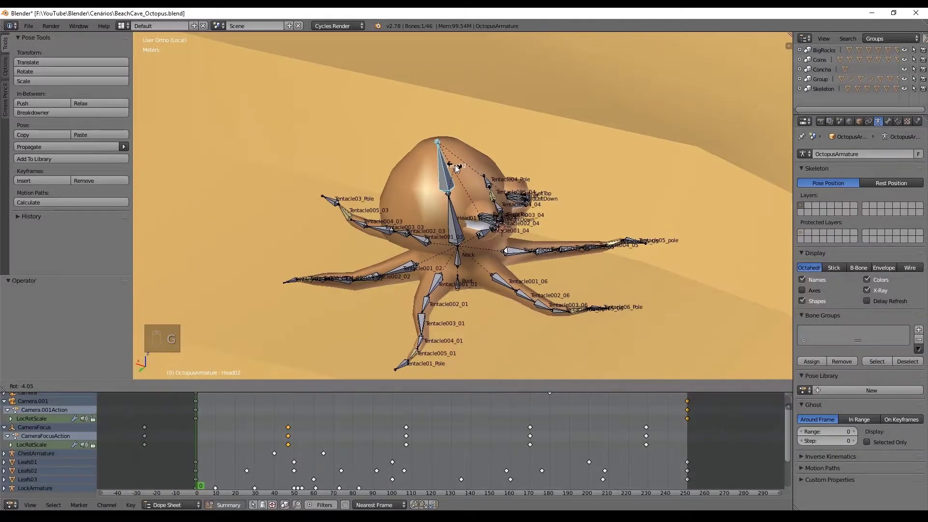
scroll(474, 198, "up", 3)
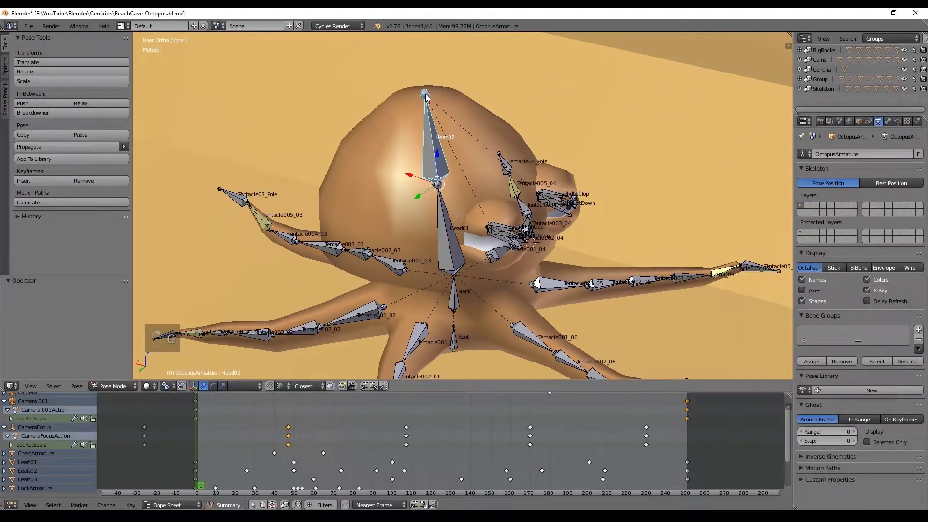
key("Tab")
key("e")
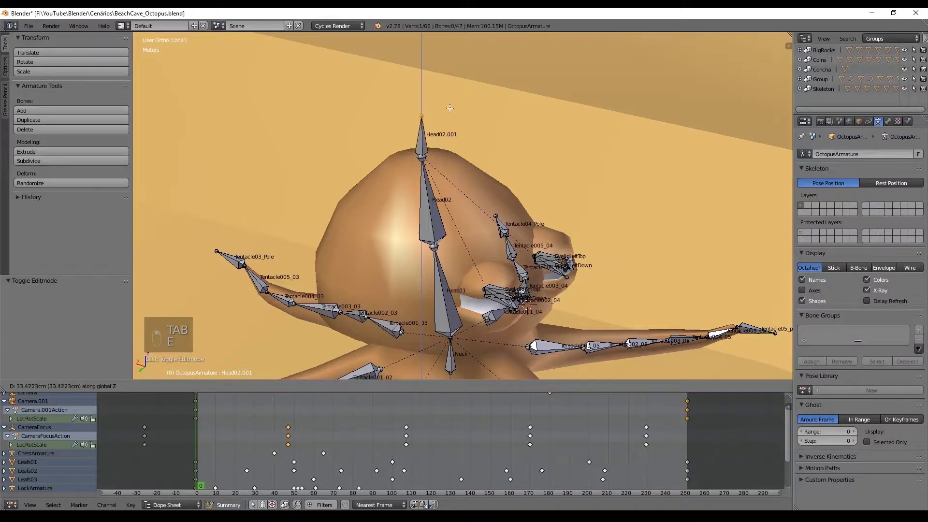
left_click(441, 91)
- Rename the newly extruded bone above the head as Head02Pole
left_click(889, 122)
left_click(863, 153)
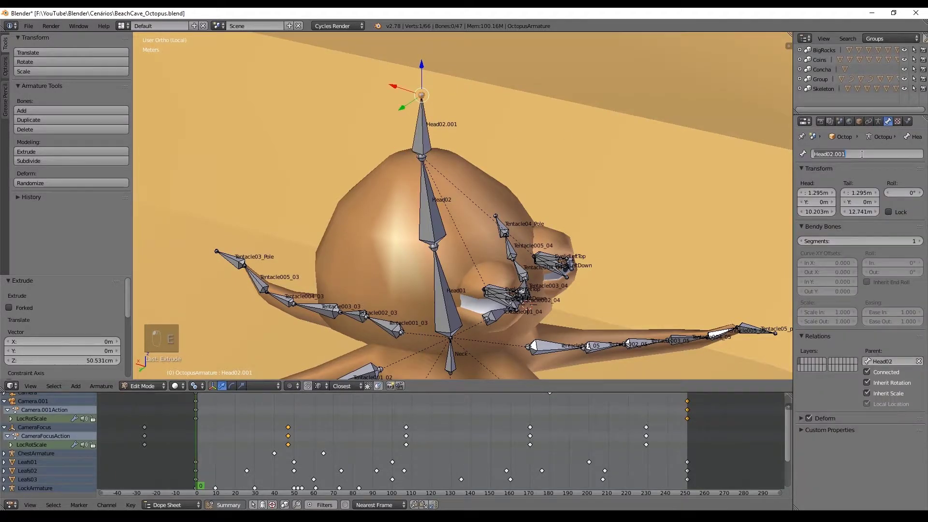
left_click(864, 153)
key("BackSpace")
key("BackSpace")
key("BackSpace")
key("BackSpace")
type("pOL")
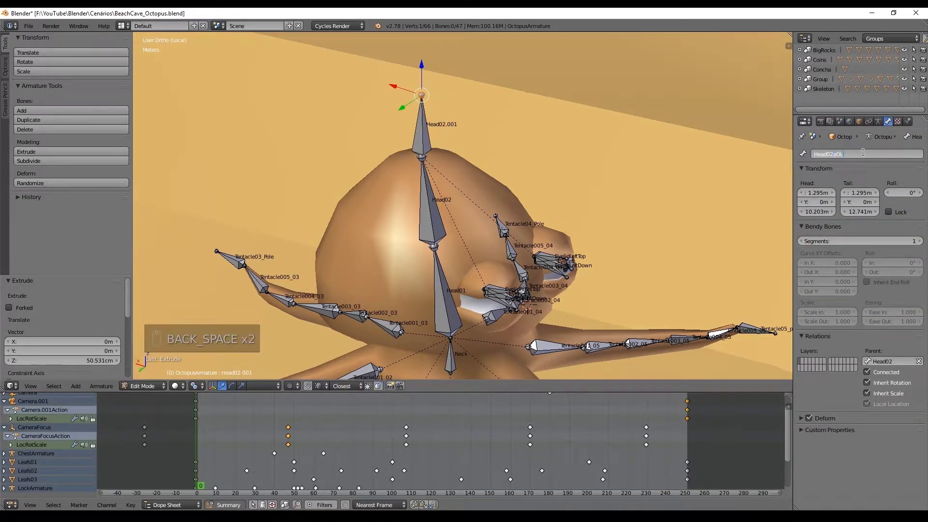
type("EPole")
key("Return")
- Clear the parent of the Head02Pole bone so that it is independent of Head02
right_click(432, 157)
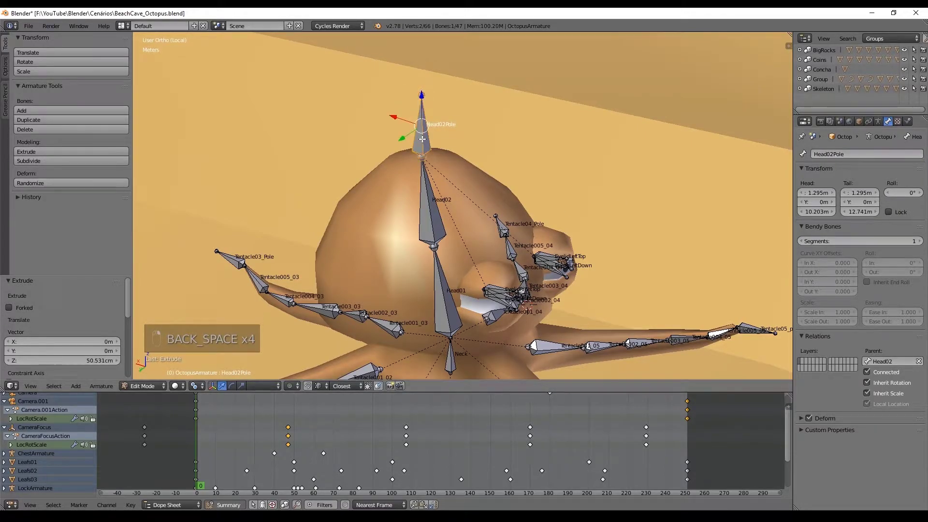
key("alt+p")
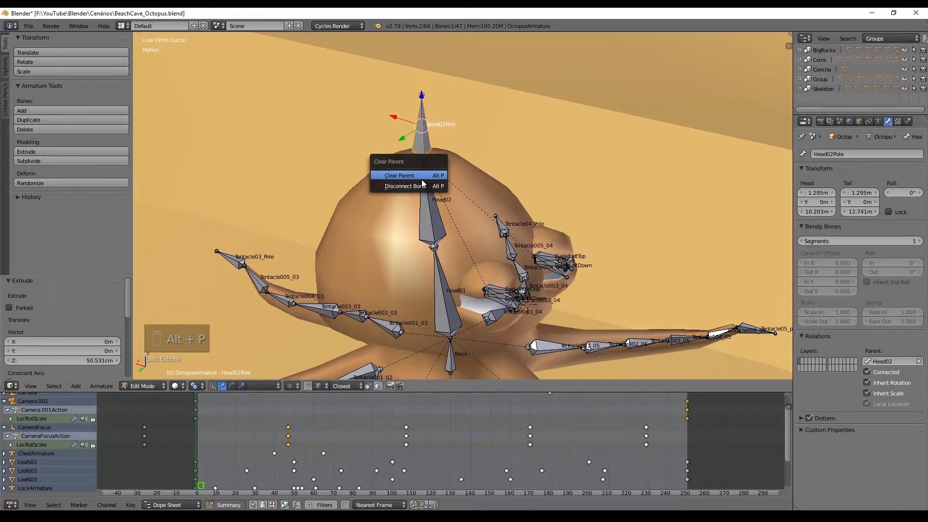
left_click(424, 175)
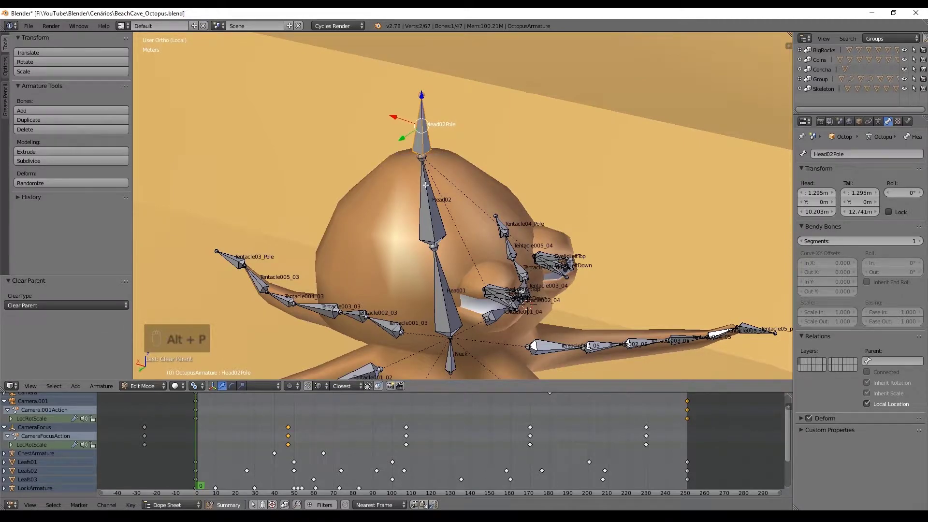
- In Pose Mode, add an Inverse Kinematics constraint to the Head02 bone with Head02Pole as its target
key("ctrl+Tab")
right_click(429, 199, "shift")
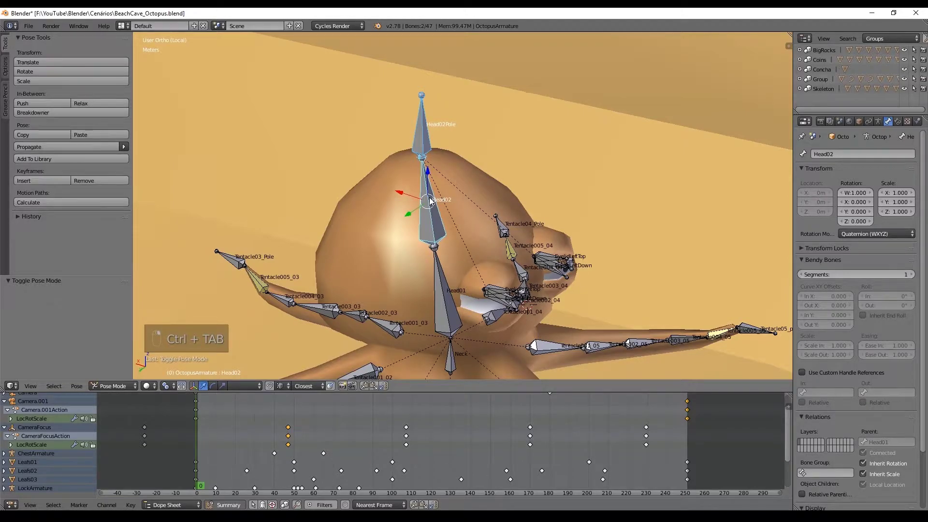
key("ctrl+shift+c")
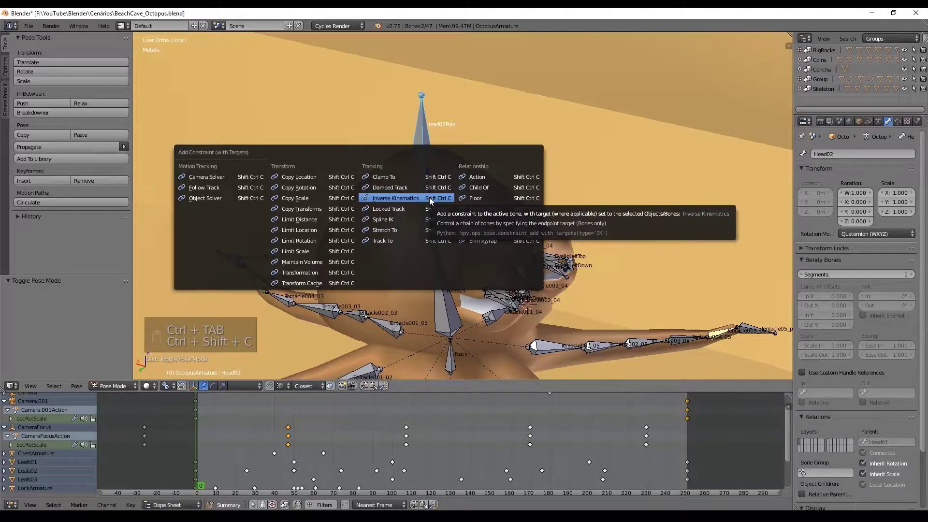
left_click(429, 197)
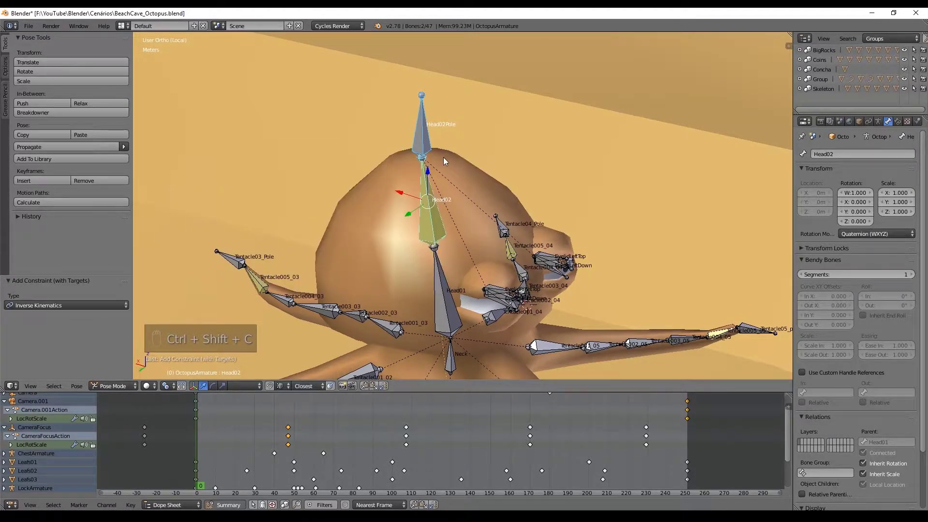
- Set the chain length of Head02's IK constraint to 2
left_click(898, 122)
middle_click_drag(540, 204, 524, 121, "shift")
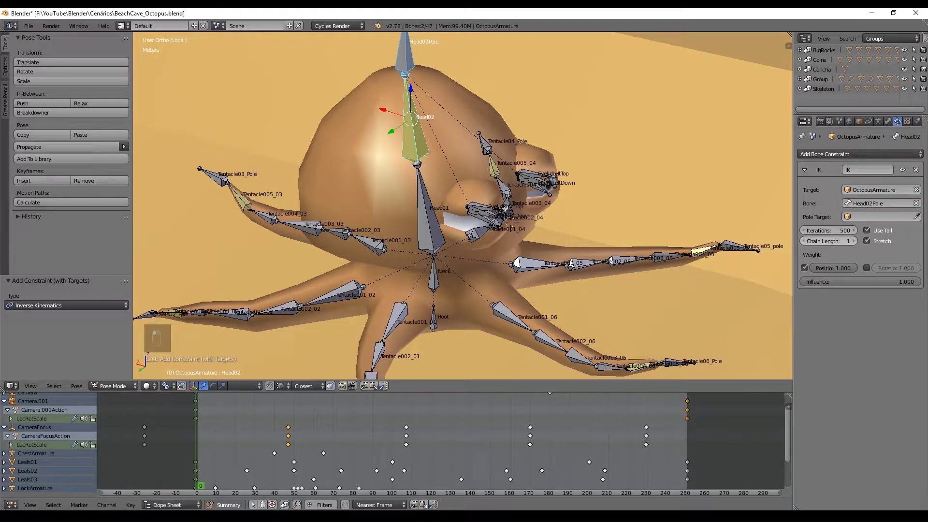
middle_click_drag(579, 182, 589, 226, "shift")
- Move the Head02Pole bone around to test how the two head bones follow the IK target
right_click(425, 94)
key("g")
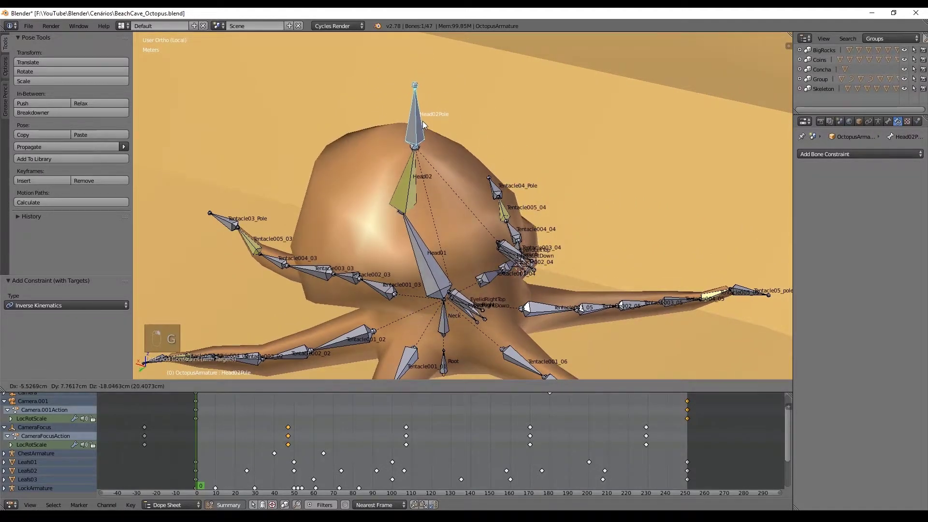
left_click(451, 140)
right_click(432, 170)
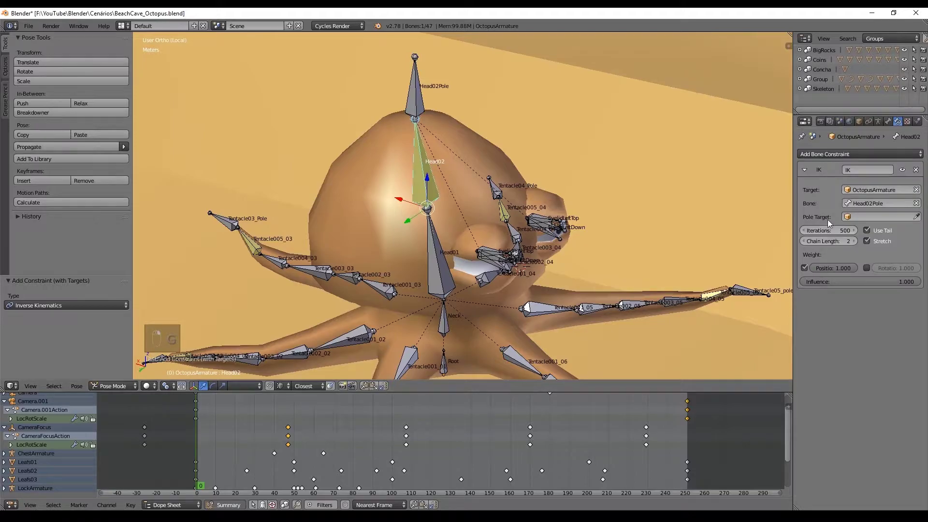
right_click(424, 96)
key("g")
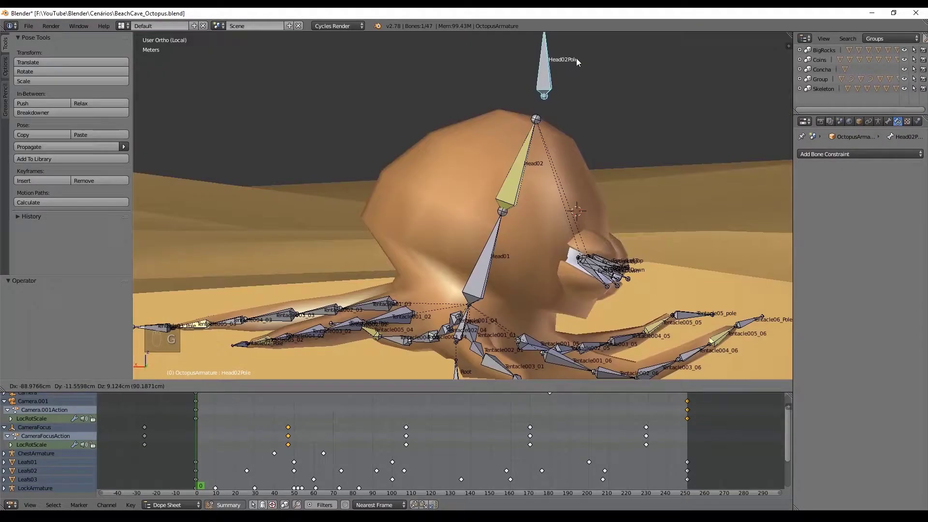
middle_click_drag(381, 57, 579, 144)
left_click(579, 144)
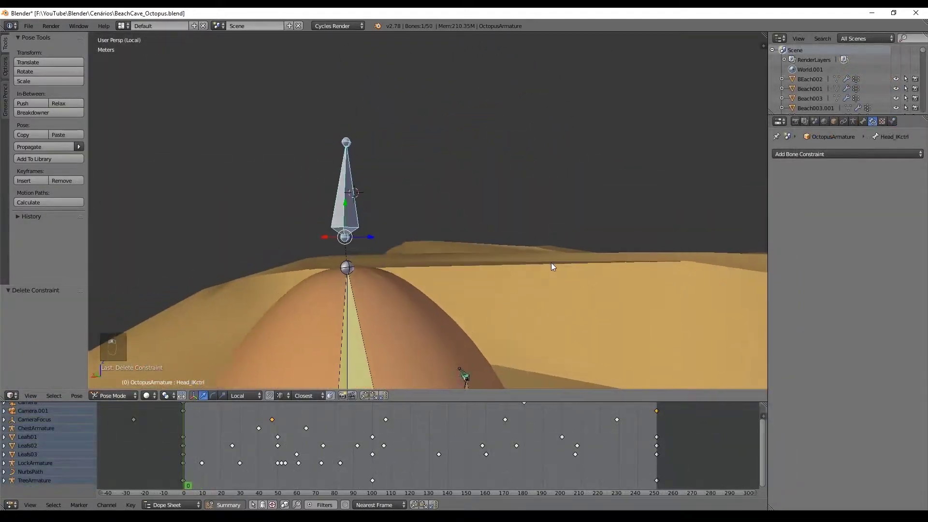
- Add a Limit Location constraint to the Head_IKctrl bone and set it to convert in Local Space
middle_click_drag(553, 267, 600, 245, "shift")
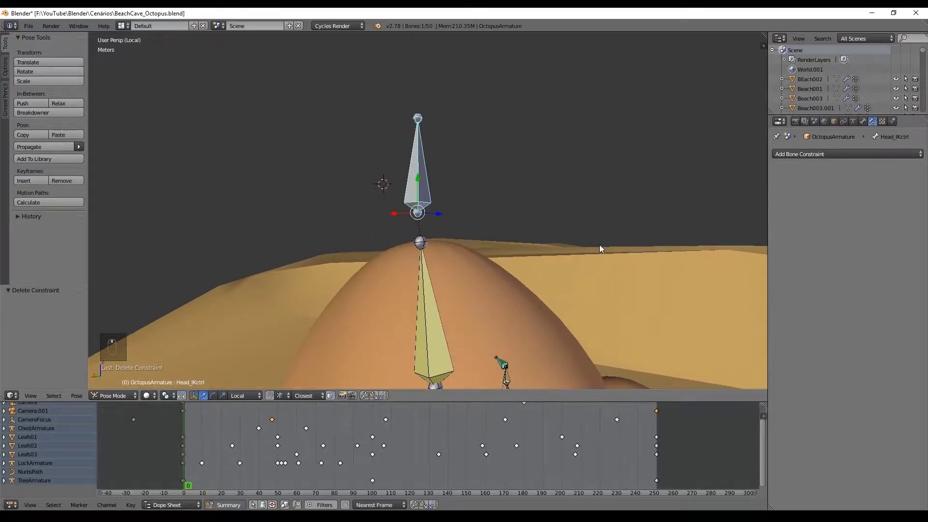
left_click(822, 153)
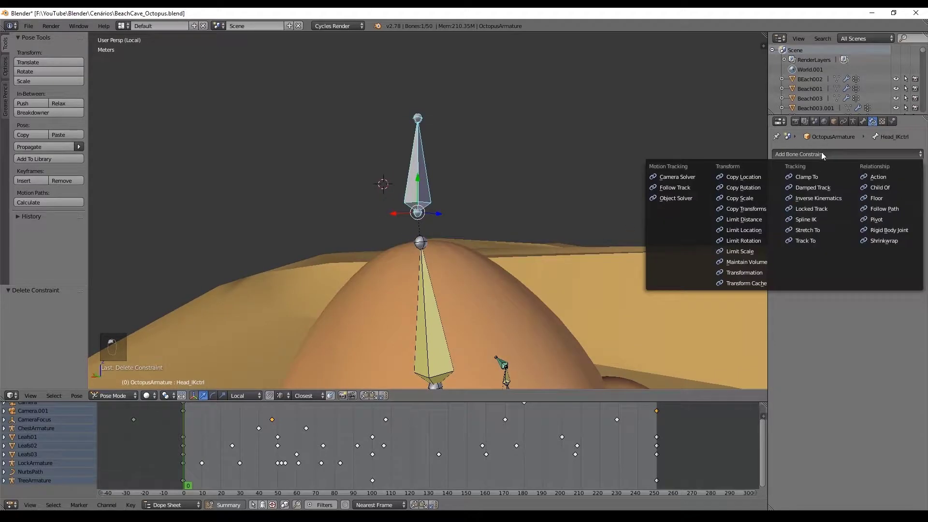
left_click(756, 229)
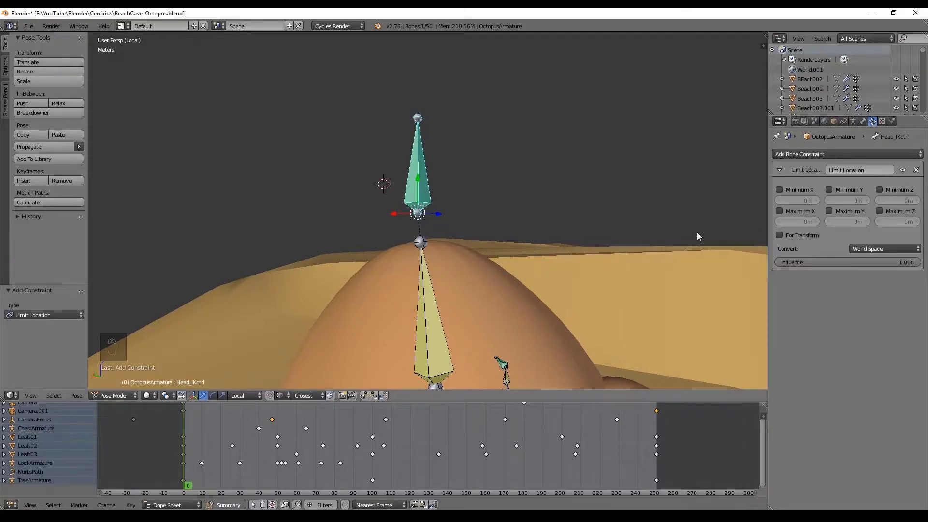
left_click(867, 249)
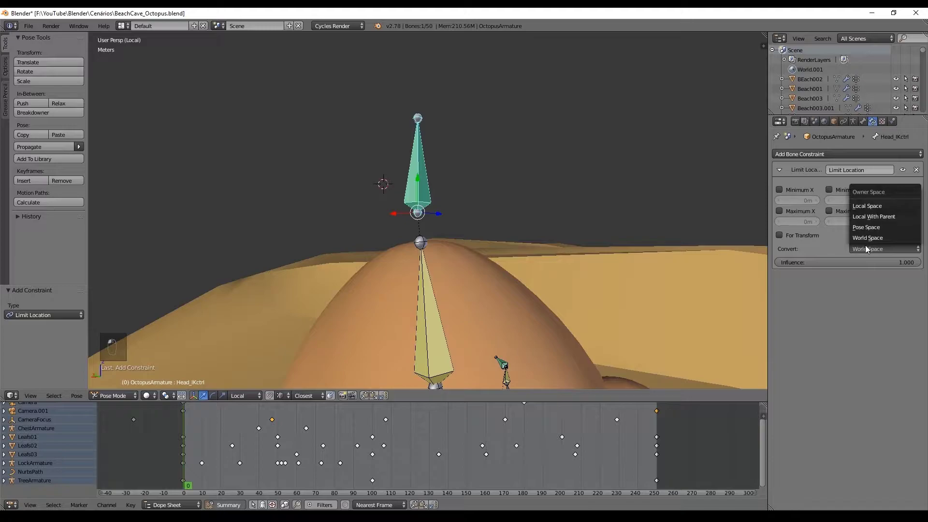
left_click(868, 205)
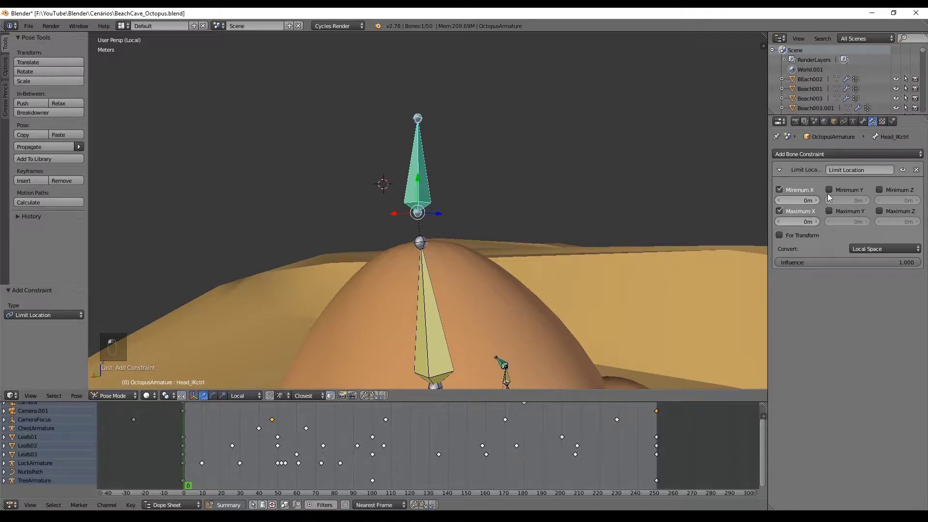
- Enable the minimum and maximum limits on the X, Y and Z axes of the Limit Location constraint
left_click(829, 190)
left_click(833, 210)
left_click(887, 188)
left_click(888, 210)
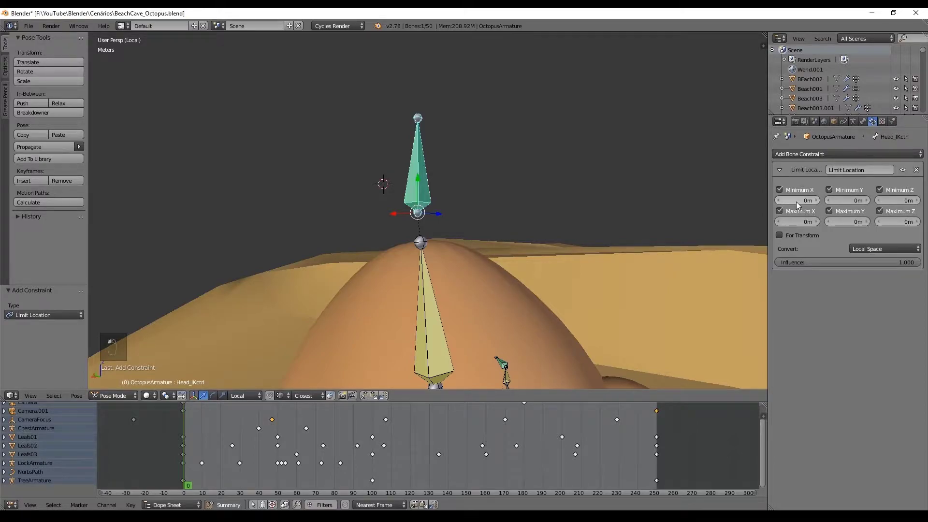
- Set the constraint's minimum limits to -10 m and its maximum limits to 10 m on X, Y and Z
left_click(796, 201)
type("-10")
key("Return")
left_click(798, 221)
key("Tab")
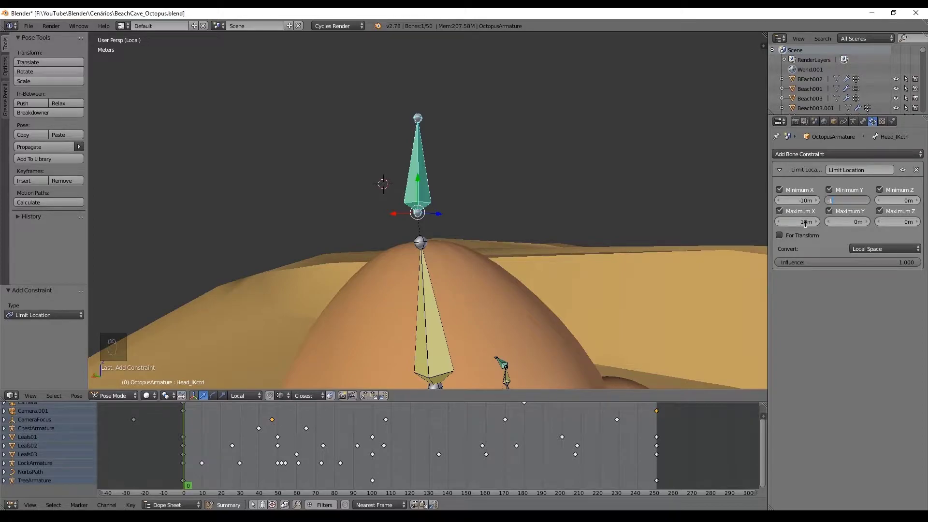
key("Tab")
key("Tab")
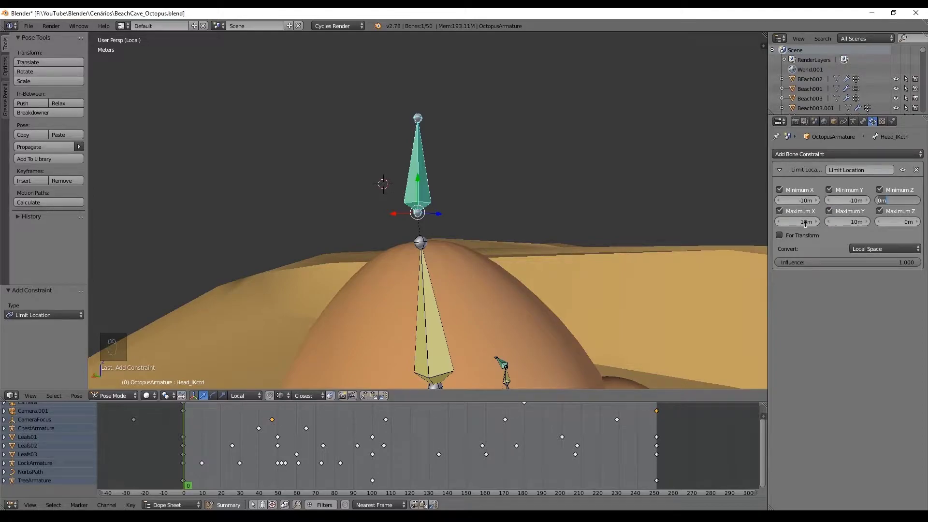
type("-10")
key("Tab")
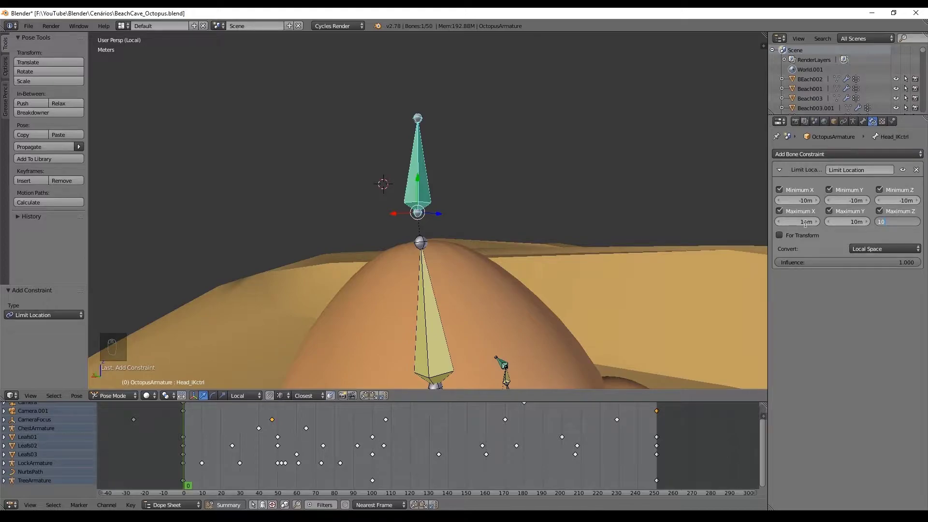
key("Return")
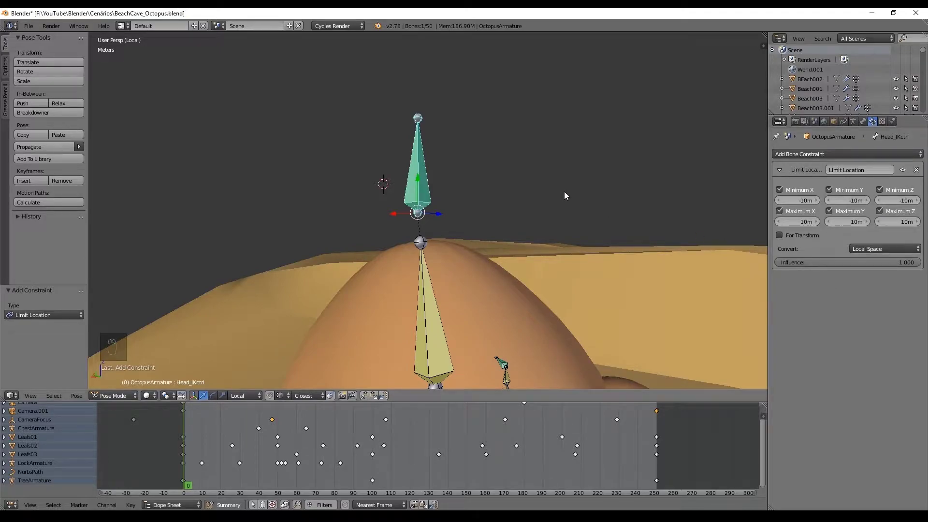
- Raise the Head_IKctrl bone along its local Y axis by about 2.27 m and another 2.93 m to test the limit
left_click_drag(414, 186, 461, 140)
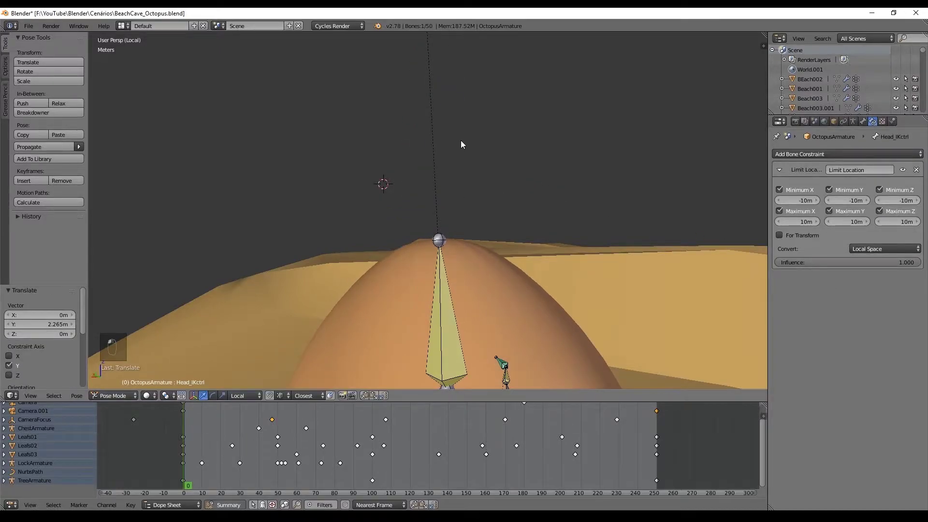
scroll(434, 159, "down", 5)
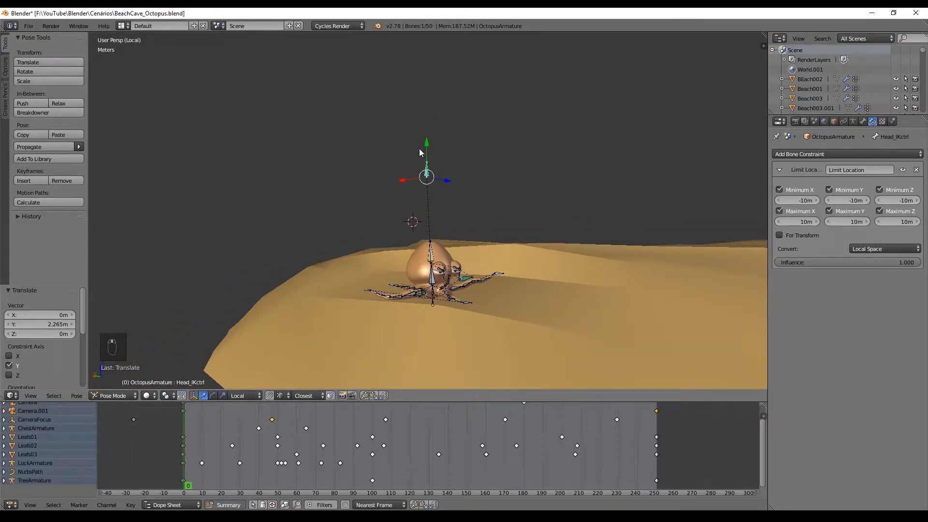
left_click(420, 159)
left_click_drag(427, 159, 437, 67)
scroll(433, 189, "up", 1)
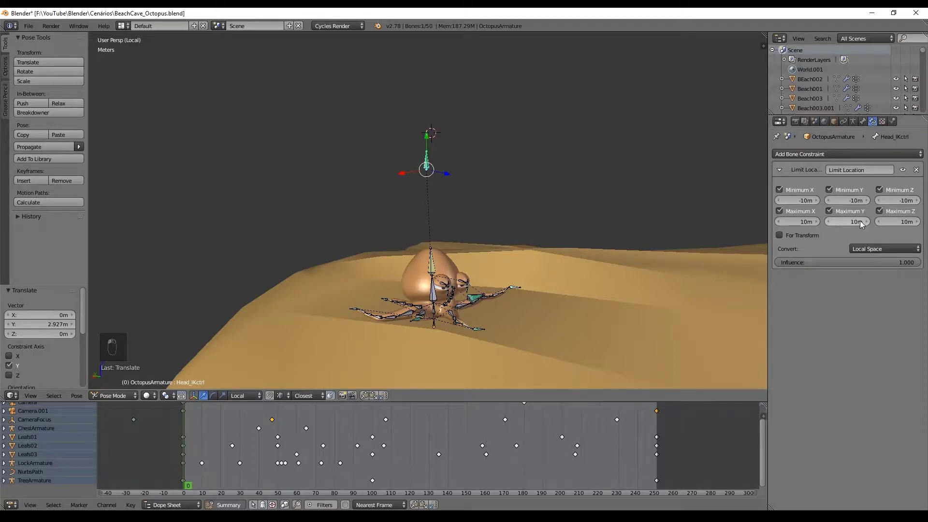
- Lower the Maximum Y limit of Head_IKctrl's Limit Location constraint to 90 cm
left_click_drag(859, 221, 798, 222)
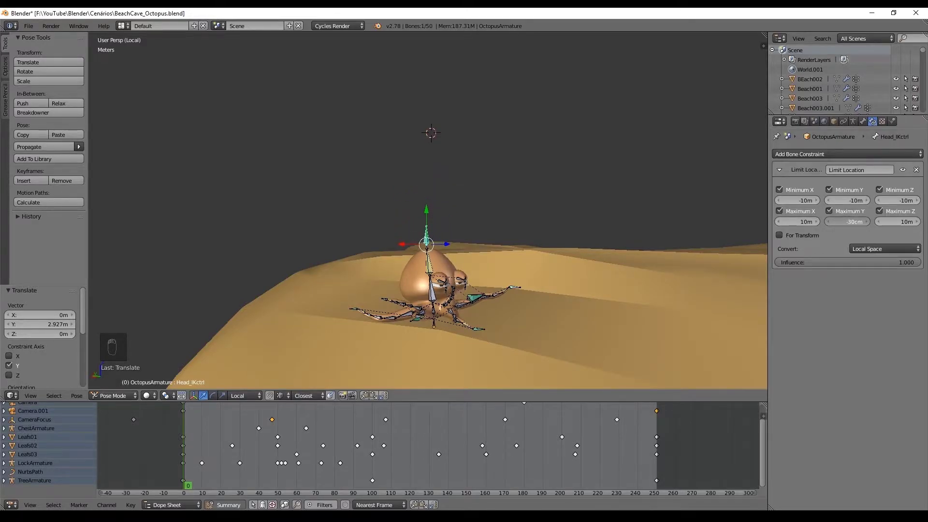
scroll(384, 269, "up", 3)
scroll(384, 269, "up", 4)
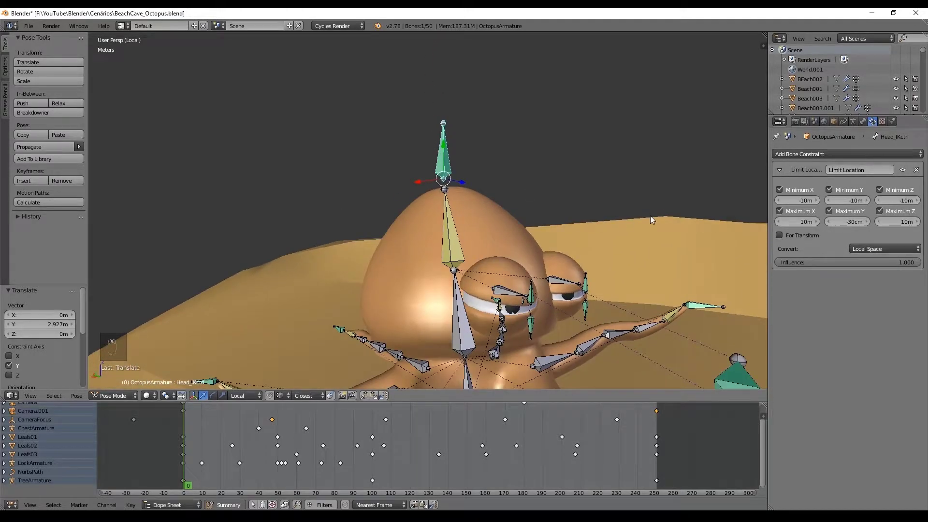
left_click_drag(847, 221, 863, 221)
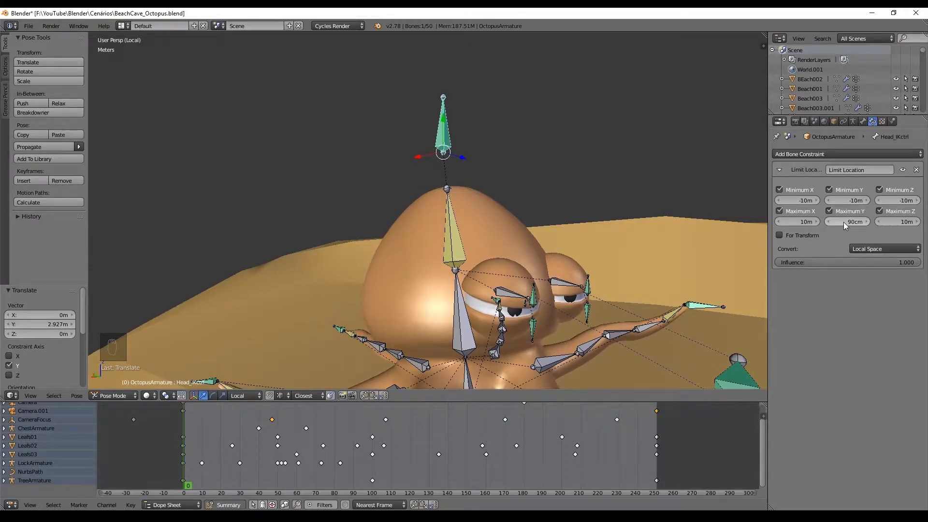
- Test the Y limits by moving Head_IKctrl along its local Y axis, including about 5.31 m downward
key("g")
key("y")
key("y")
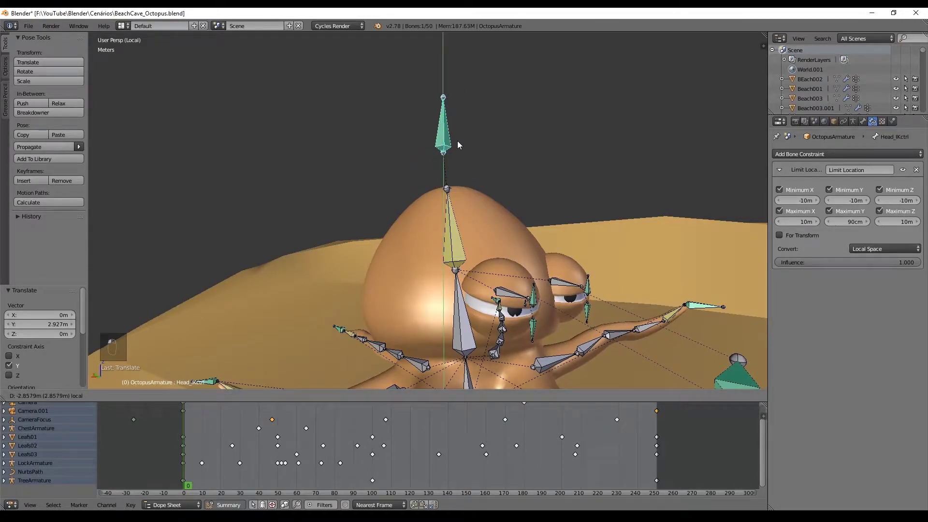
left_click(457, 141)
scroll(442, 213, "down", 3)
left_click_drag(435, 151, 435, 367)
- Set the Minimum Y limit of Head_IKctrl's Limit Location constraint to -90 cm
left_click_drag(847, 200, 898, 200)
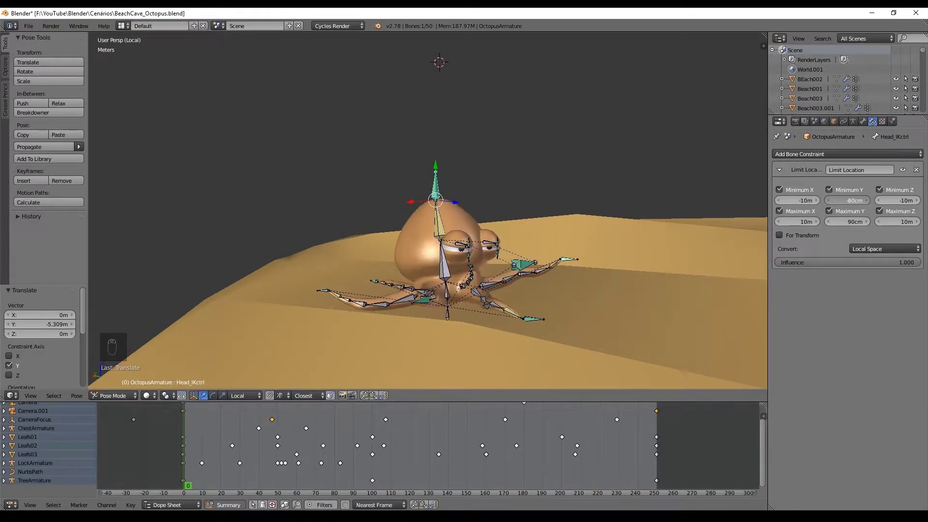
left_click(828, 201)
scroll(511, 253, "up", 3)
scroll(511, 253, "down", 1)
middle_click_drag(555, 227, 576, 211, "shift")
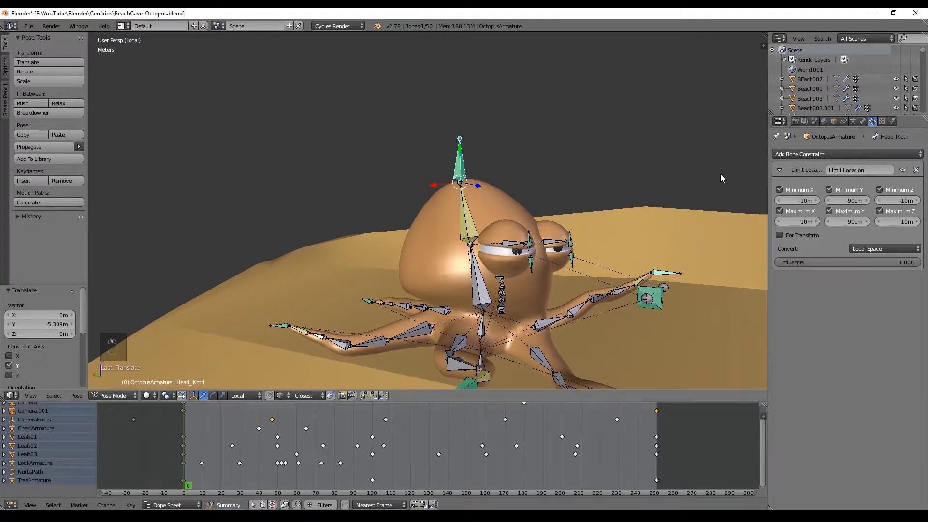
- Move Head_IKctrl along its local X axis from its cleared location and lower the constraint's Maximum X limit to 4.1 m
key("alt+g")
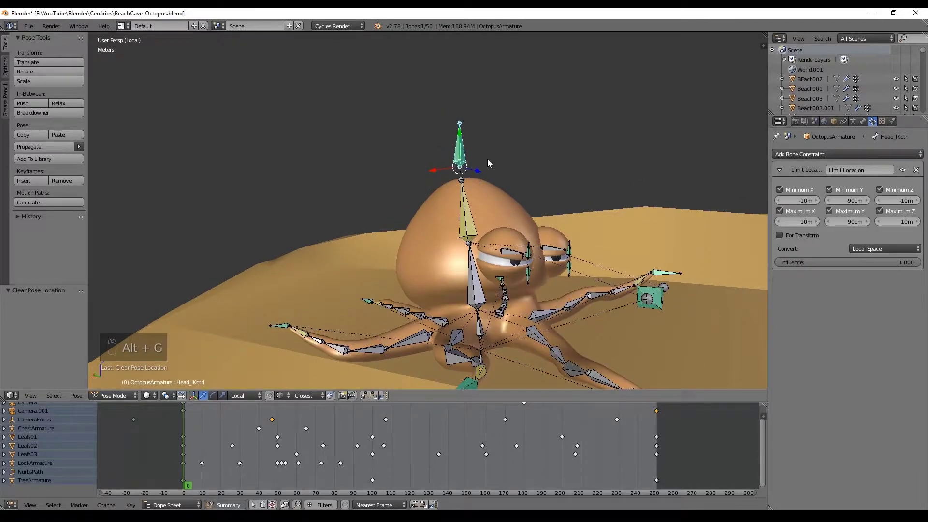
key("g")
key("x")
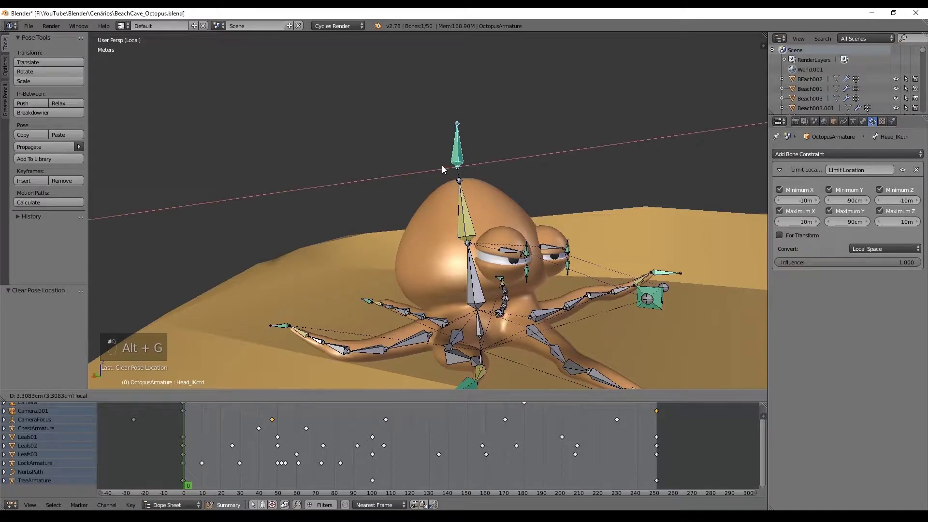
left_click(285, 205)
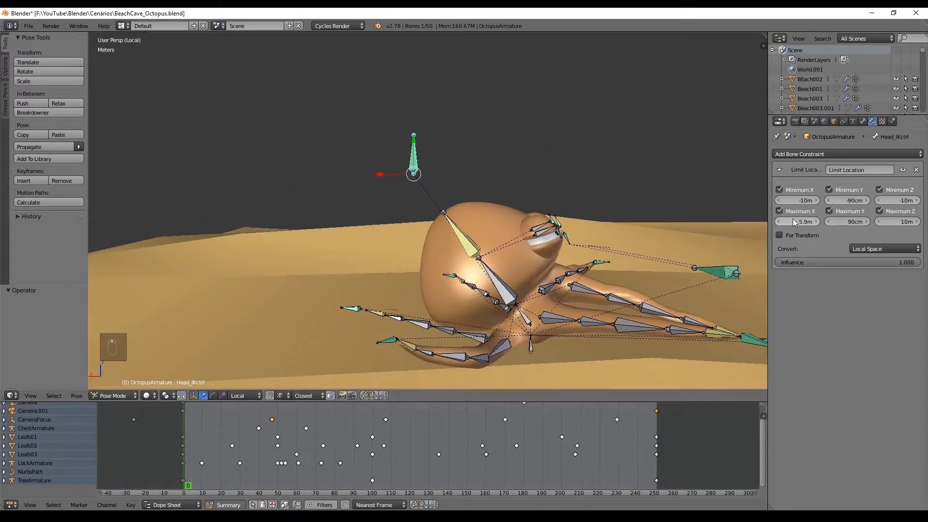
mouse_move(793, 220)
left_mouse_down()
mouse_move(774, 220)
mouse_move(784, 221)
left_mouse_up()
middle_click_drag(428, 179, 341, 172, "shift")
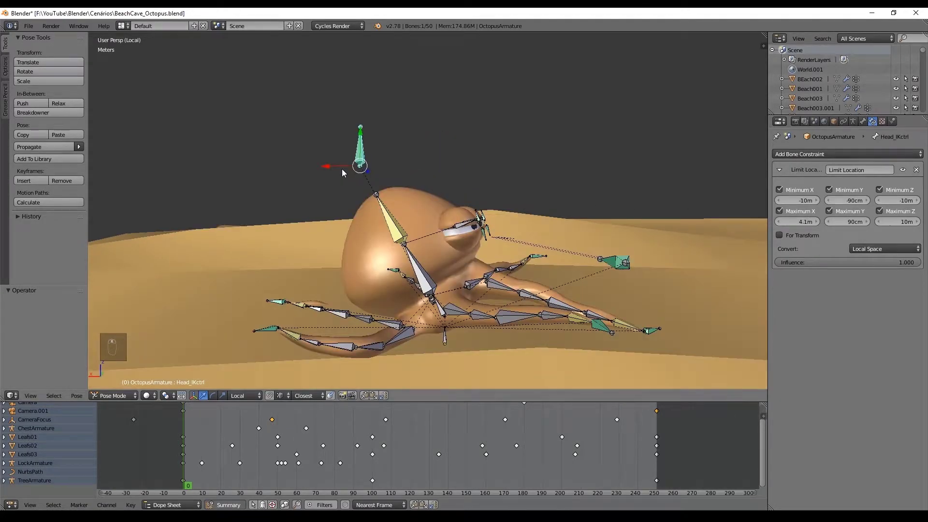
- Move Head_IKctrl the opposite way along local X, including about -4.24 m, and set the Minimum X limit to -4.7 m
left_click_drag(342, 170, 670, 193)
left_click_drag(449, 163, 149, 207)
left_click(149, 207)
middle_click_drag(422, 182, 451, 178)
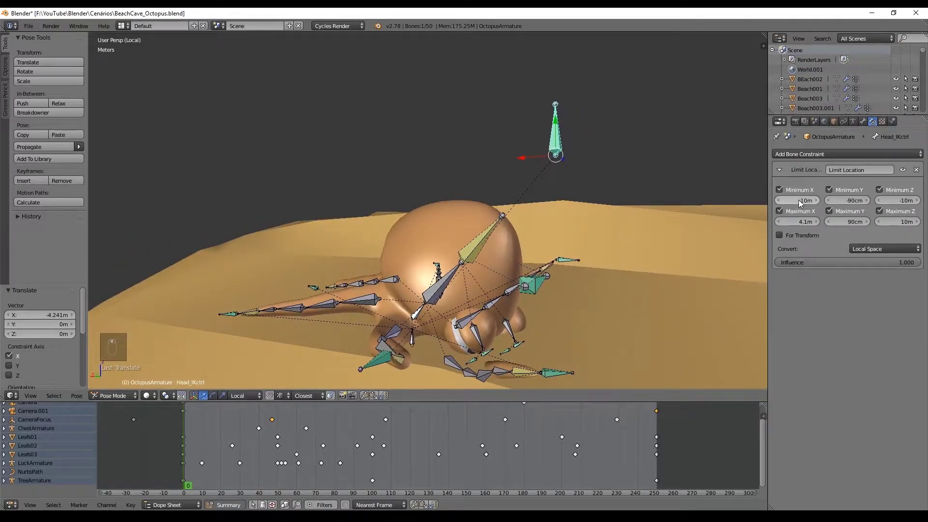
mouse_move(806, 200)
left_mouse_down()
mouse_move(860, 200)
mouse_move(790, 200)
left_mouse_up()
middle_click_drag(667, 193, 555, 193)
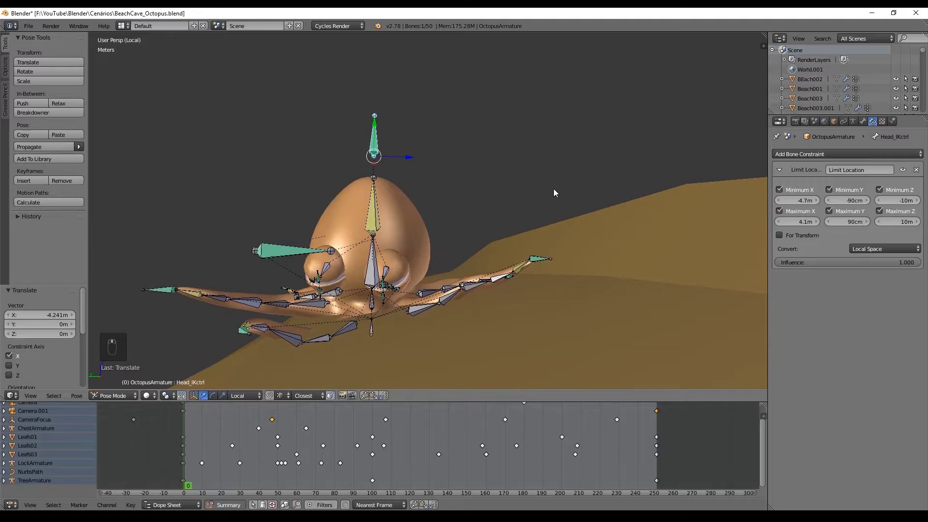
- Move Head_IKctrl both ways along its local Z axis and set the Minimum Z limit to -4.8 m and Maximum Z to 3.8 m
key("alt+g")
key("ctrl+z")
key("ctrl+z")
middle_click_drag(396, 184, 479, 180)
left_click_drag(486, 179, 257, 188)
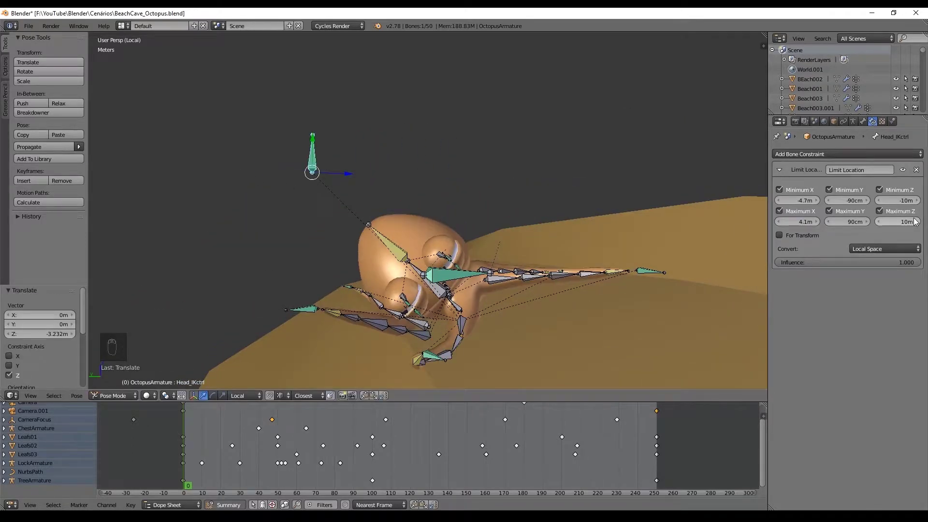
left_click_drag(897, 200, 923, 200)
left_click_drag(422, 176, 604, 178)
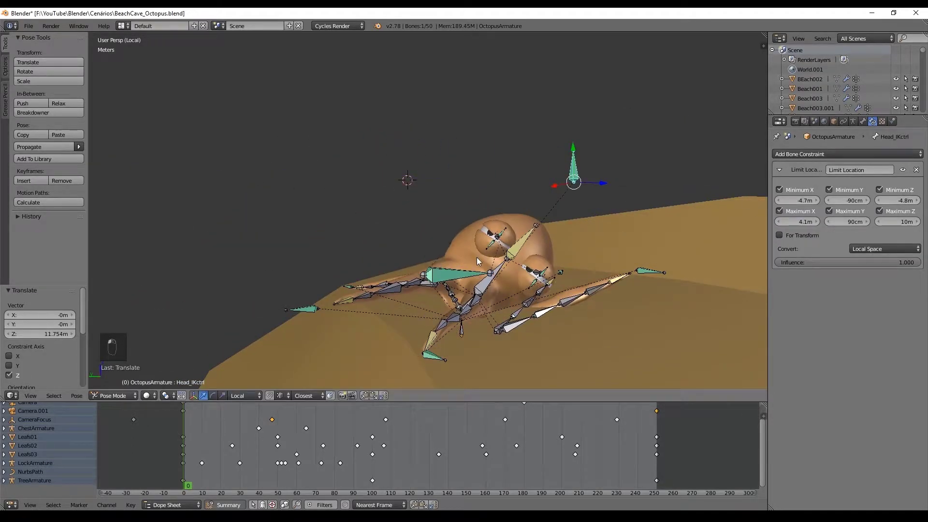
left_click_drag(898, 221, 868, 221)
- Clear Head_IKctrl's location and test the combined limits by moving the bone freely
key("alt+g")
key("g")
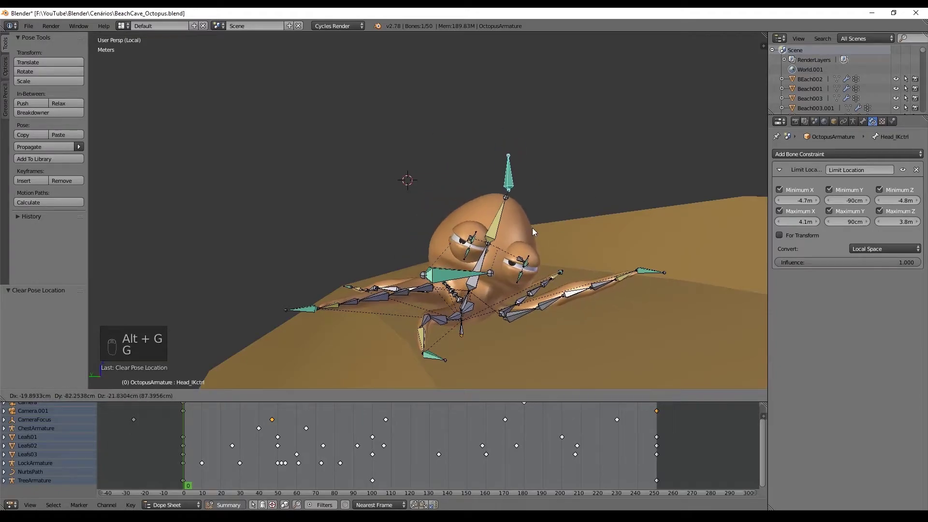
right_click(519, 218)
middle_click_drag(519, 219, 532, 158)
key("g")
right_click(430, 221)
key("g")
left_click(428, 220)
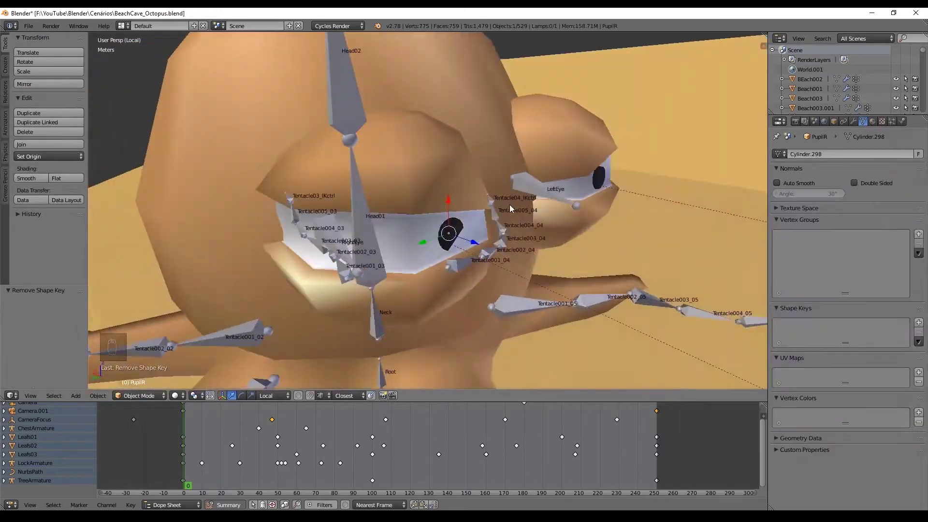
- Select the armature's Head02 bone in Pose Mode and clear its location and rotation
scroll(510, 204, "down", 4)
middle_click_drag(509, 207, 474, 182)
right_click(440, 167)
key("ctrl+Tab")
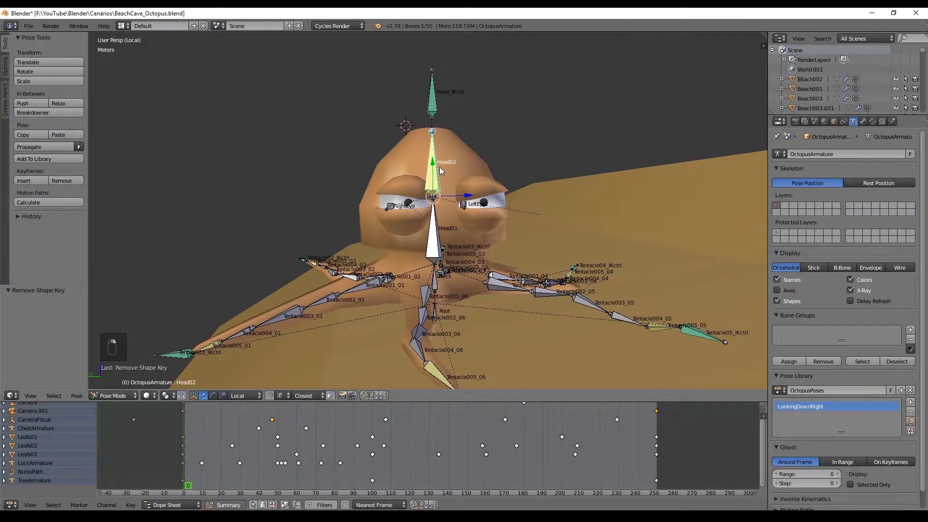
key("alt+g")
key("alt+r")
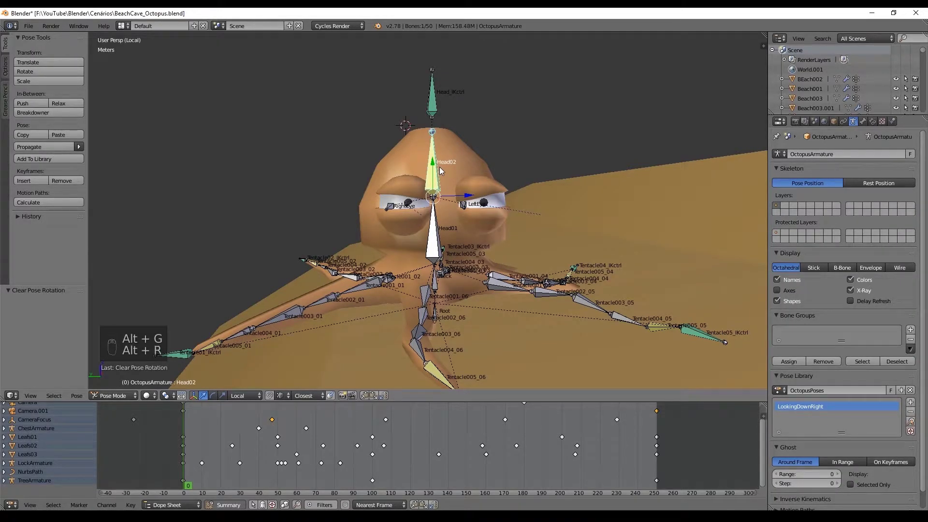
- Examine the armature's eye, pupil and eyelid bones in Edit Mode and return to Pose Mode
middle_click_drag(439, 167, 458, 185)
key("Tab")
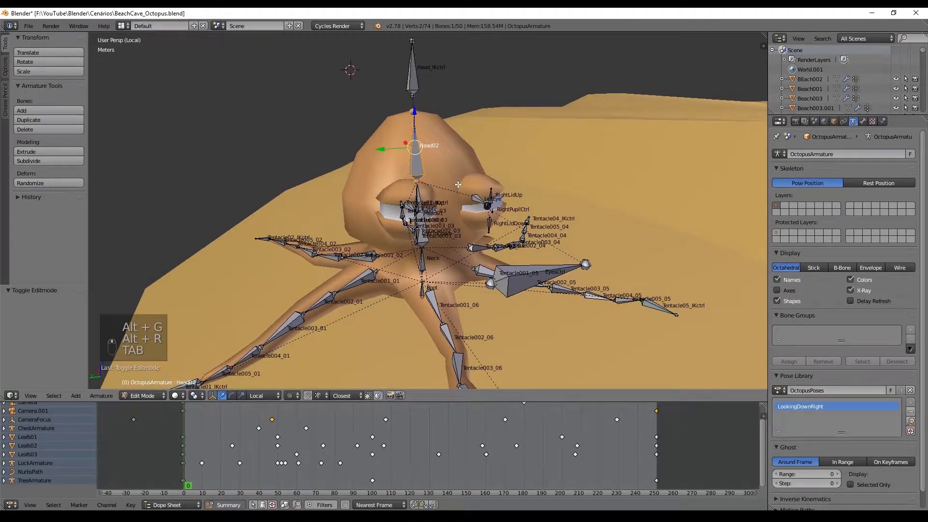
scroll(458, 184, "up", 6)
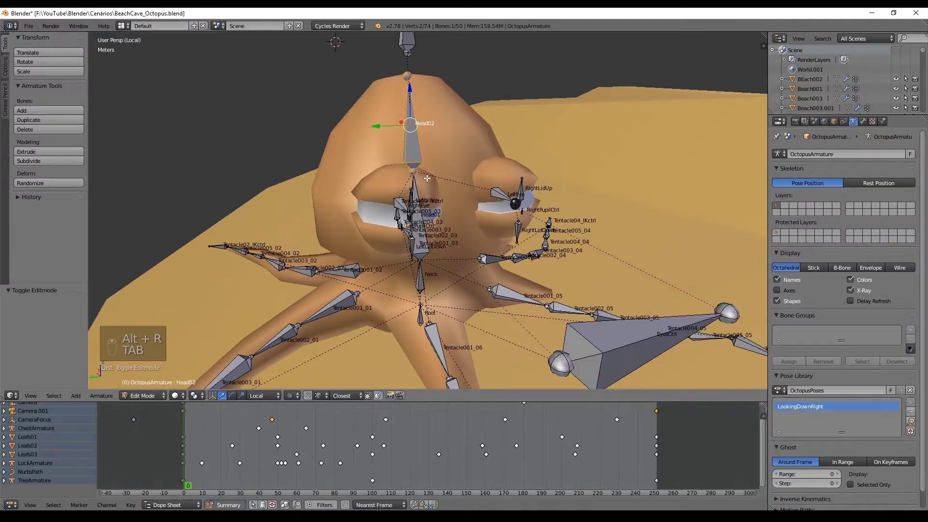
middle_click_drag(441, 172, 455, 163)
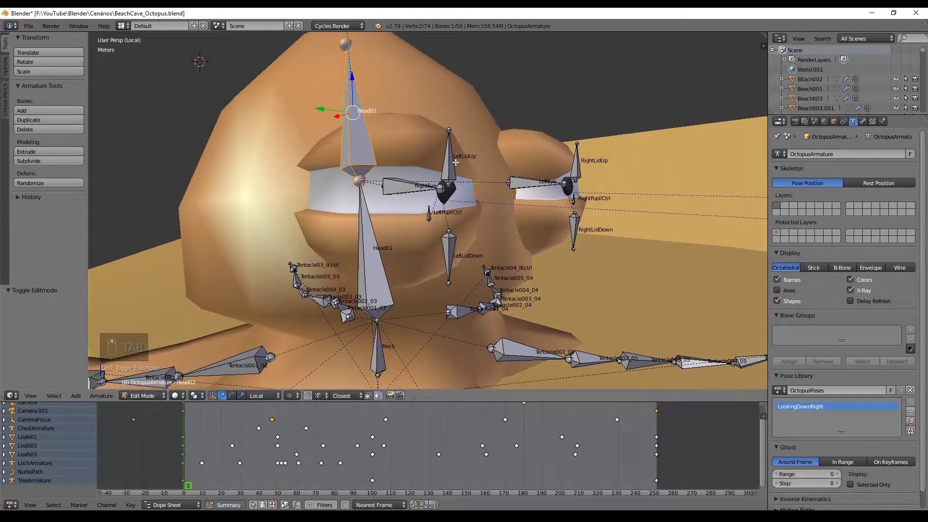
key("Tab")
scroll(455, 162, "down", 2)
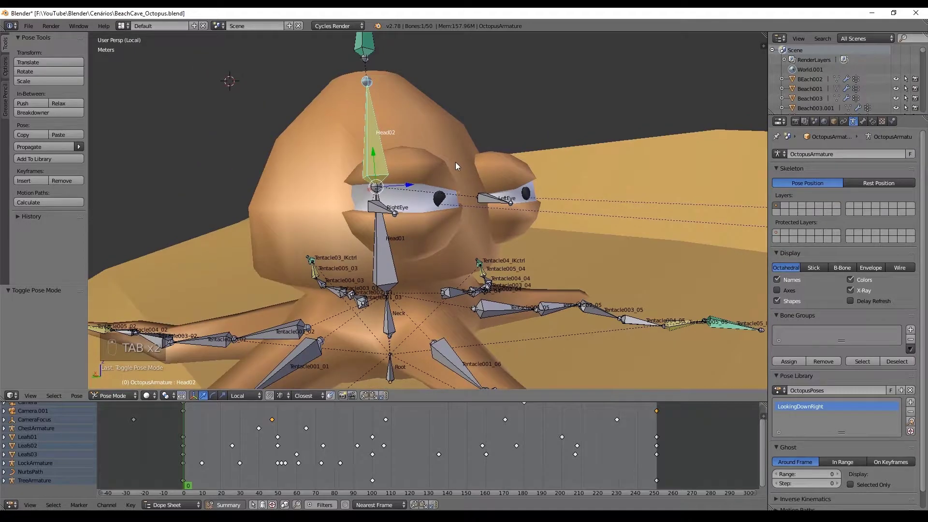
- Set OctopusArmature to Rest Position and compare the eyes with Pose Position
left_click(861, 186)
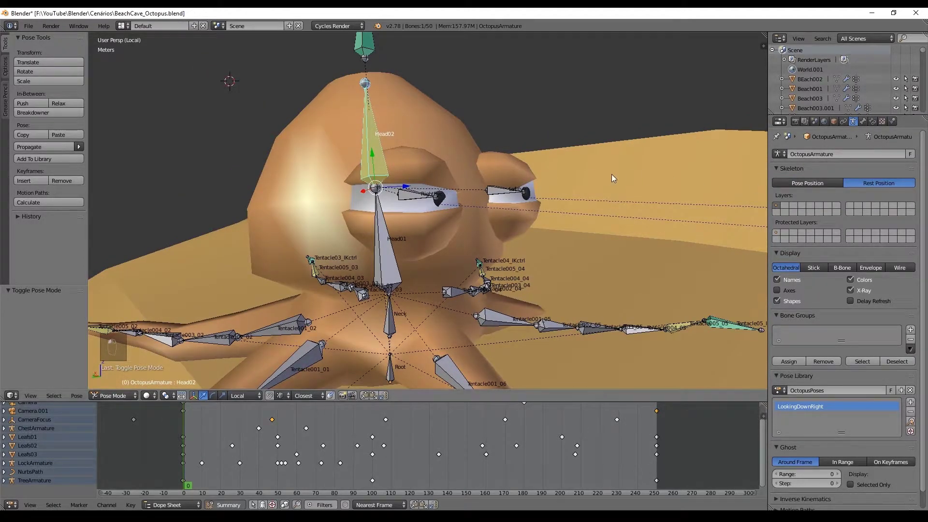
middle_click_drag(611, 174, 569, 186)
scroll(527, 210, "up", 4)
scroll(529, 210, "down", 4)
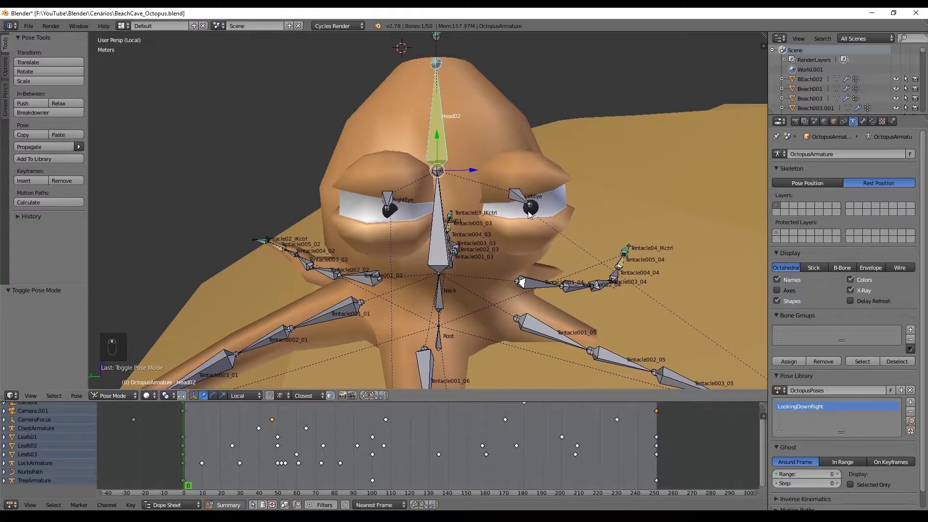
middle_click_drag(527, 211, 735, 207)
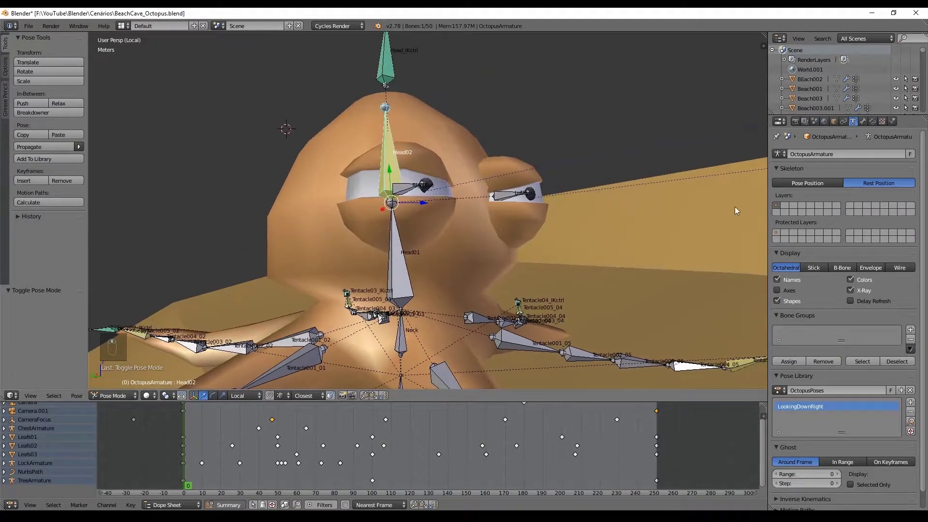
left_click(831, 183)
left_click(854, 183)
- Add a vertex group named RightEye to the RightEye mesh
scroll(413, 140, "up", 2)
right_click(413, 141)
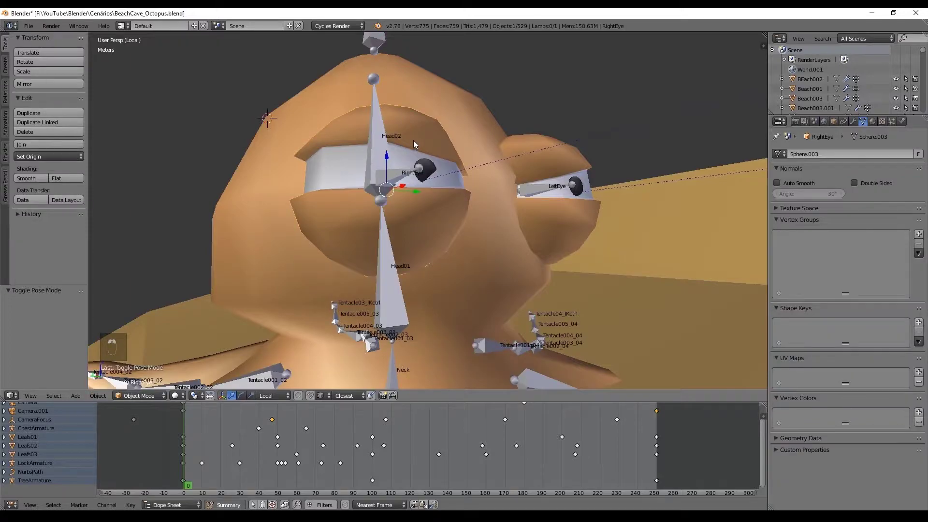
scroll(413, 140, "up", 1)
middle_click_drag(414, 141, 471, 209)
scroll(434, 210, "up", 1)
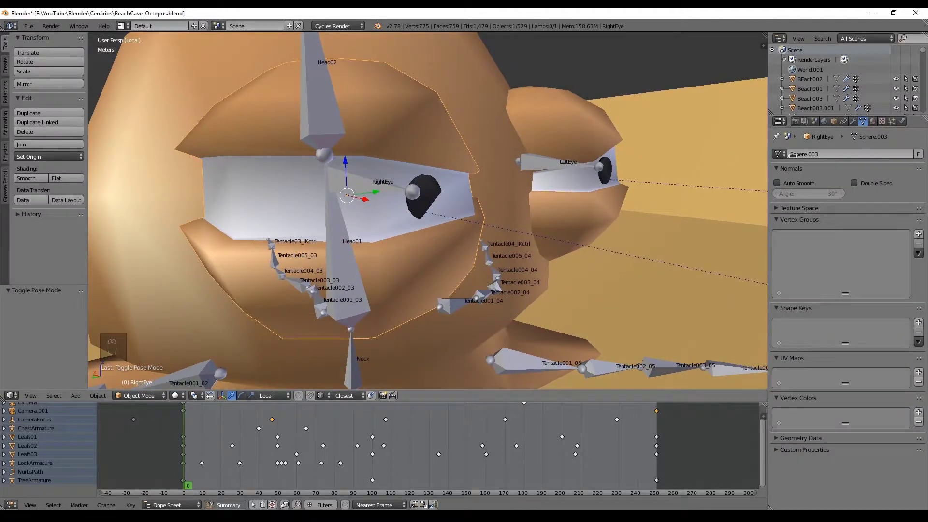
left_click(919, 234)
double_click(787, 237)
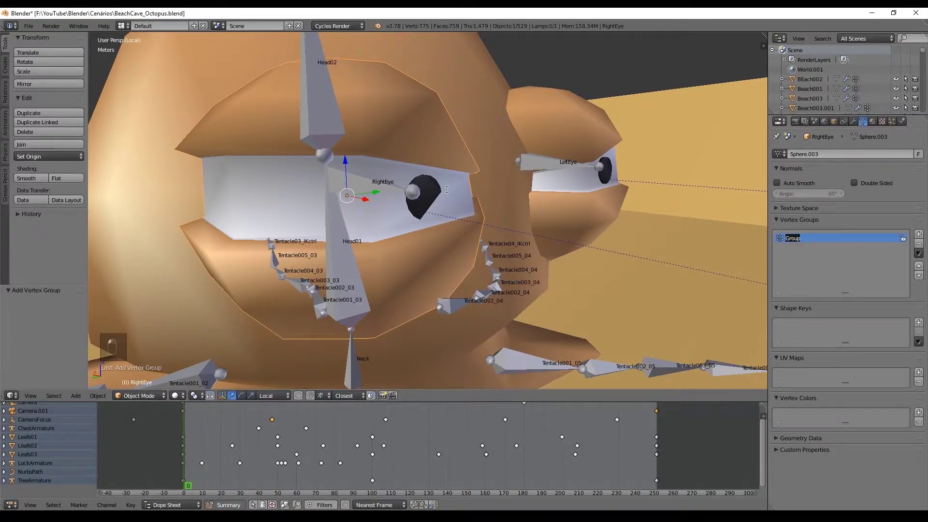
type("RightEye")
key("Return")
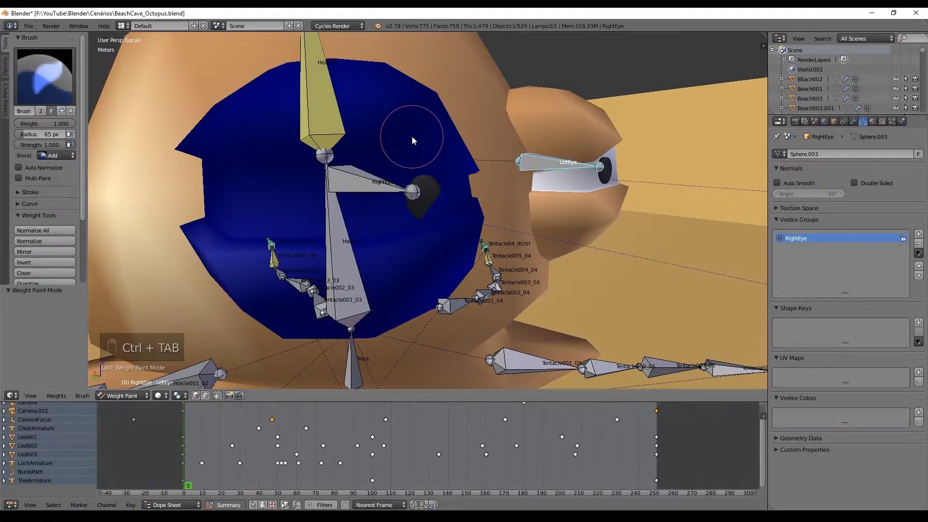
- Weight paint the entire RightEye mesh at weight 1.000 for the RightEye vertex group, using wireframe display to reach hidden areas
mouse_move(174, 169)
left_mouse_down()
mouse_move(311, 83)
mouse_move(284, 73)
mouse_move(266, 307)
mouse_move(429, 184)
mouse_move(444, 263)
left_mouse_up()
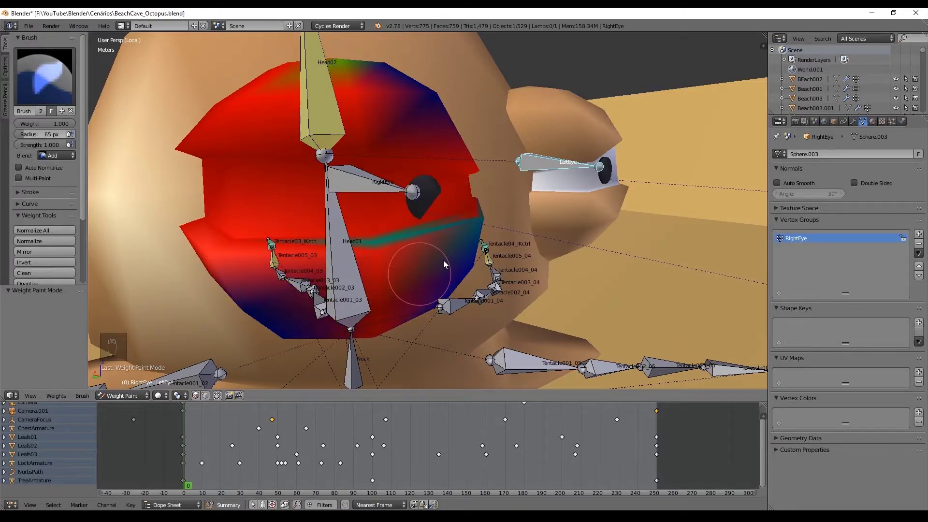
key("z")
scroll(443, 260, "down", 4)
mouse_move(408, 180)
left_mouse_down()
mouse_move(459, 195)
mouse_move(365, 199)
left_mouse_up()
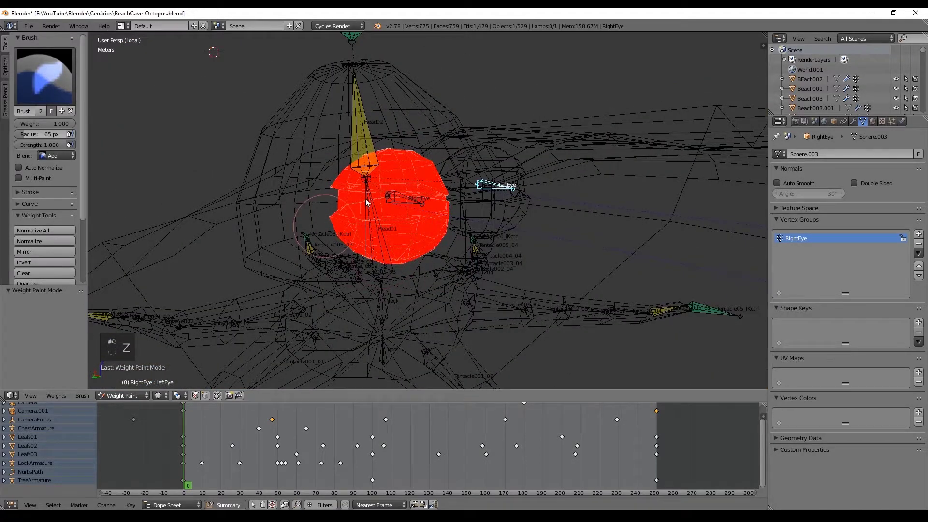
mouse_move(365, 198)
middle_mouse_down()
mouse_move(527, 195)
mouse_move(344, 199)
mouse_move(521, 165)
middle_mouse_up()
key("z")
key("ctrl+Tab")
- Select the LeftEye mesh and weight paint all of it for its LeftEye vertex group
scroll(521, 164, "up", 2)
right_click(521, 166)
right_click(542, 150)
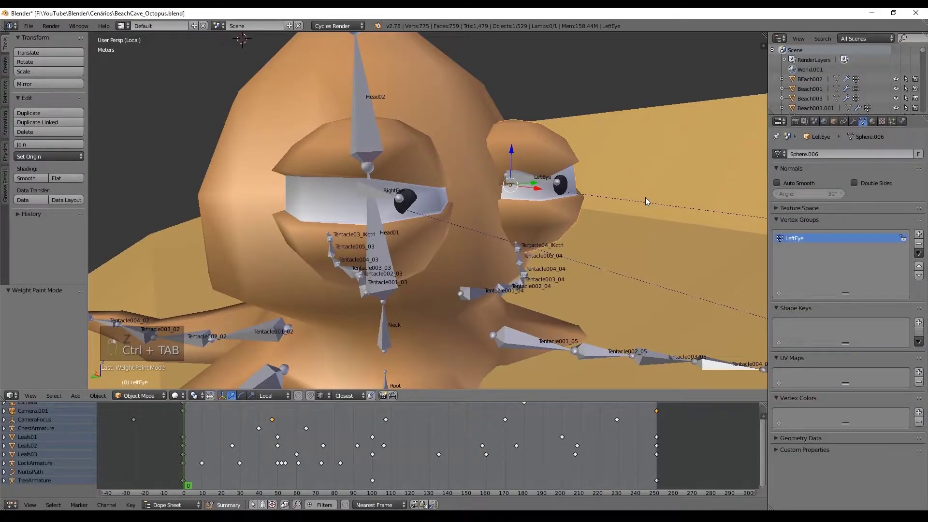
key("ctrl+Tab")
mouse_move(527, 144)
left_mouse_down()
mouse_move(596, 140)
mouse_move(544, 200)
mouse_move(585, 239)
mouse_move(527, 235)
left_mouse_up()
key("z")
middle_click_drag(547, 227, 614, 230)
mouse_move(614, 230)
left_mouse_down()
mouse_move(438, 202)
mouse_move(601, 202)
left_mouse_up()
left_click_drag(530, 260, 492, 267)
mouse_move(492, 267)
middle_mouse_down()
mouse_move(690, 181)
mouse_move(544, 231)
mouse_move(477, 205)
mouse_move(468, 152)
middle_mouse_up()
key("z")
key("ctrl+Tab")
- Select the PupilR mesh and add a vertex group named RightEye
right_click(464, 135)
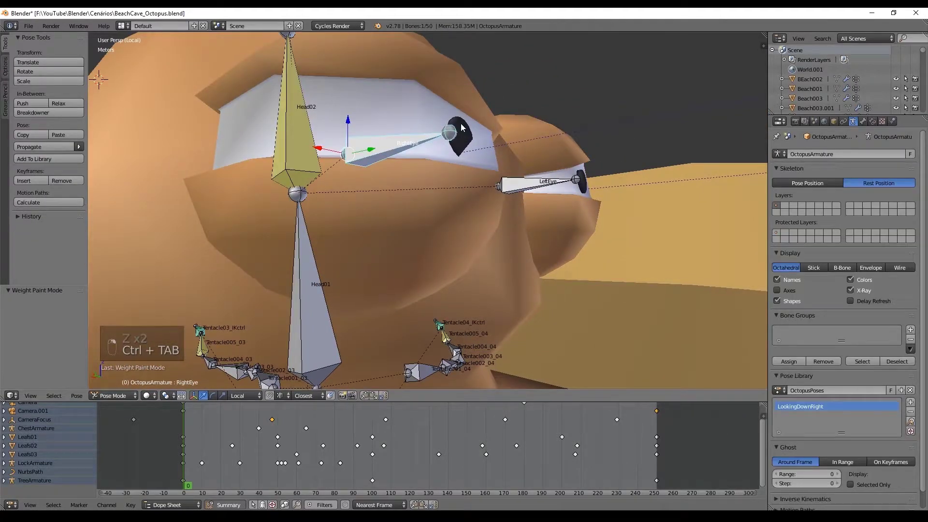
key("z")
right_click(457, 128)
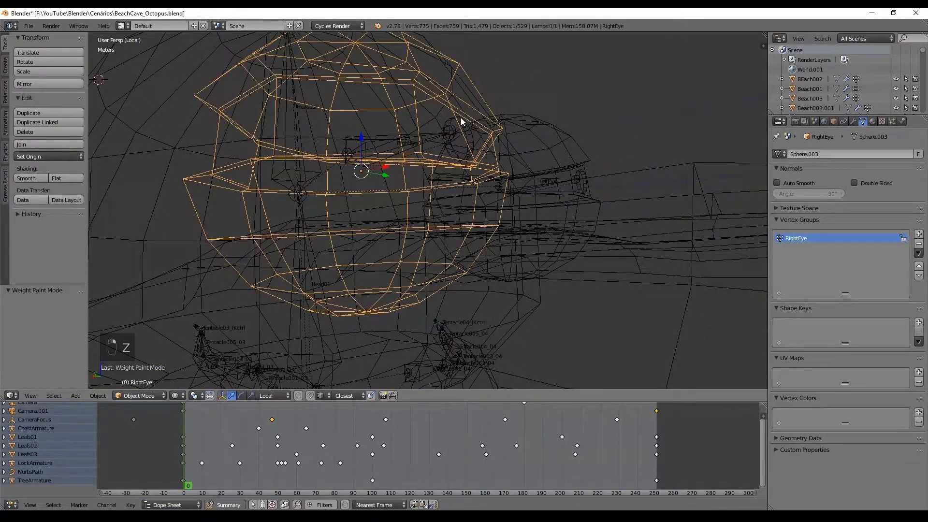
right_click(461, 131)
key("z")
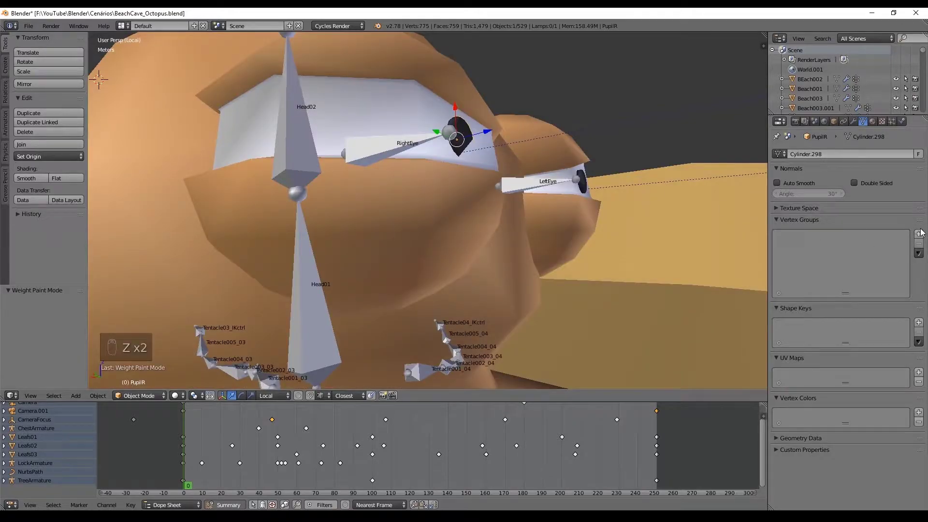
left_click(919, 234)
middle_click_drag(653, 237, 736, 251)
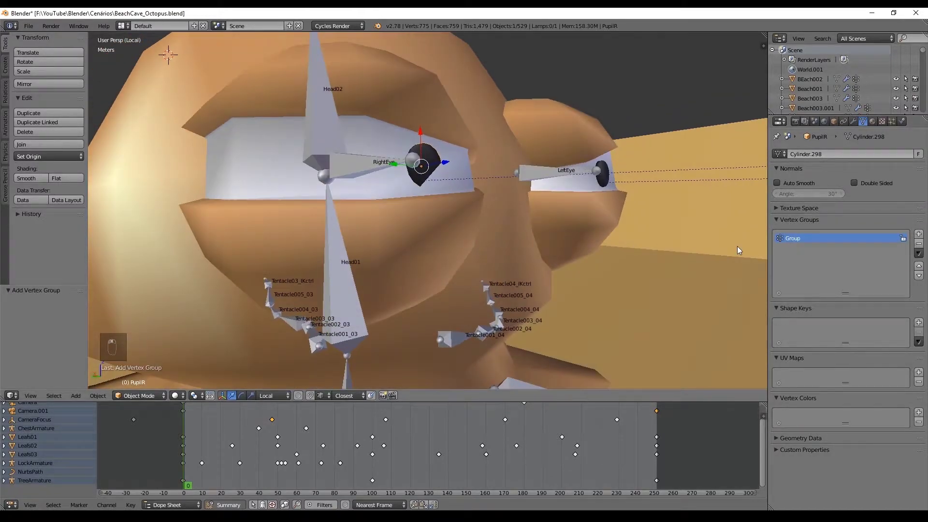
double_click(789, 238)
type("RightEye")
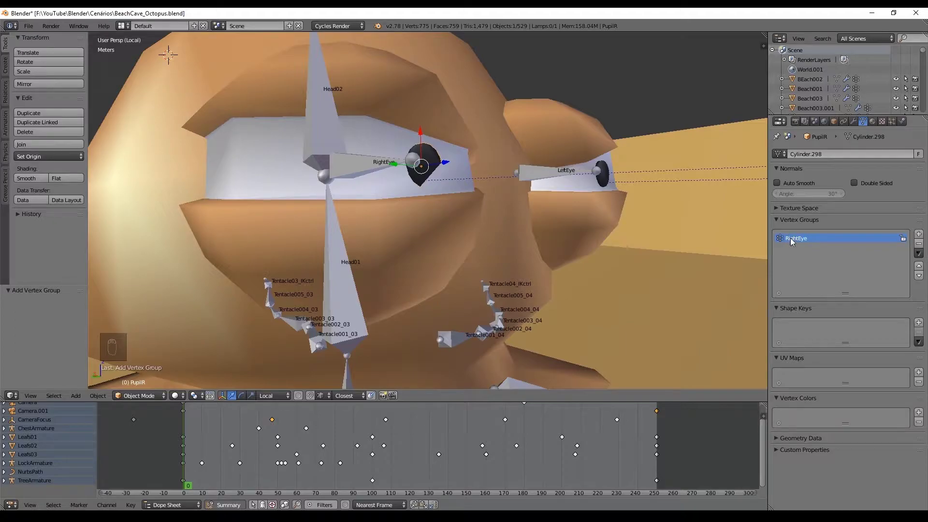
- Select the PupilL mesh and add a vertex group named LeftEye
right_click(602, 172)
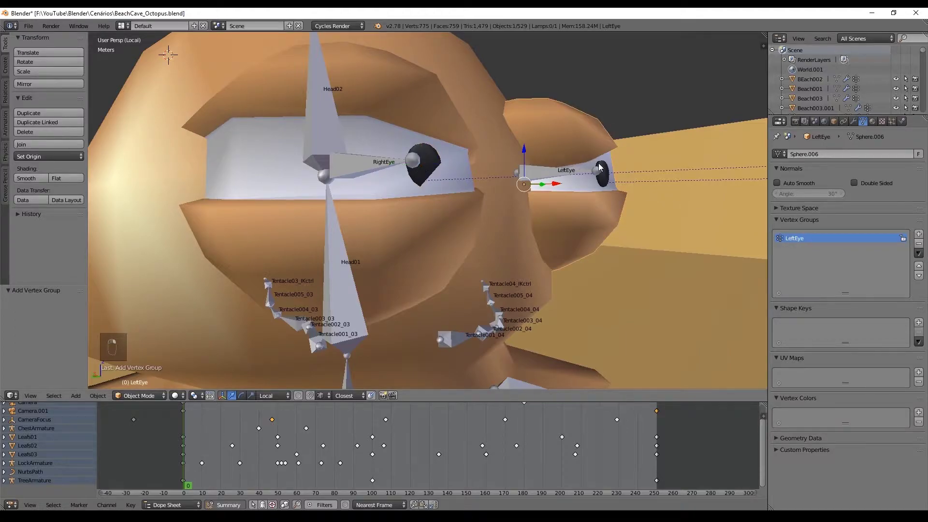
key("z")
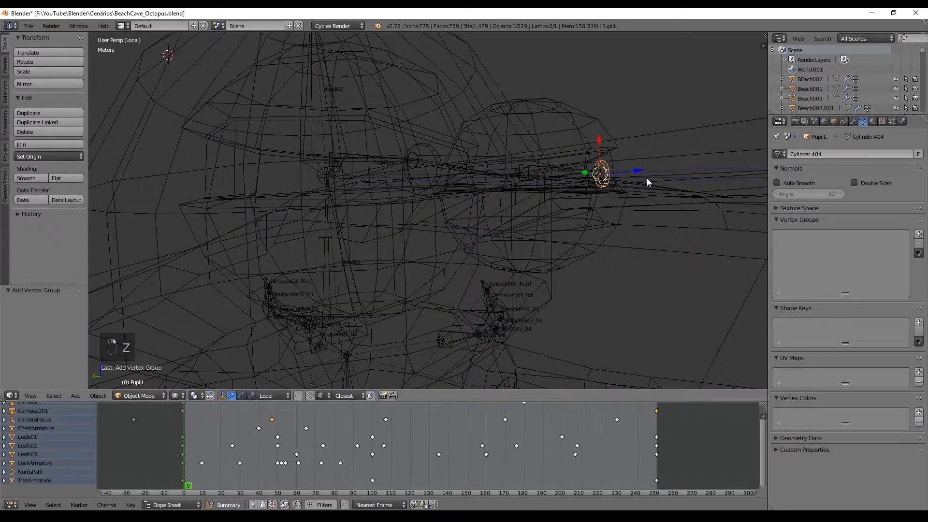
key("z")
left_click(919, 234)
double_click(810, 238)
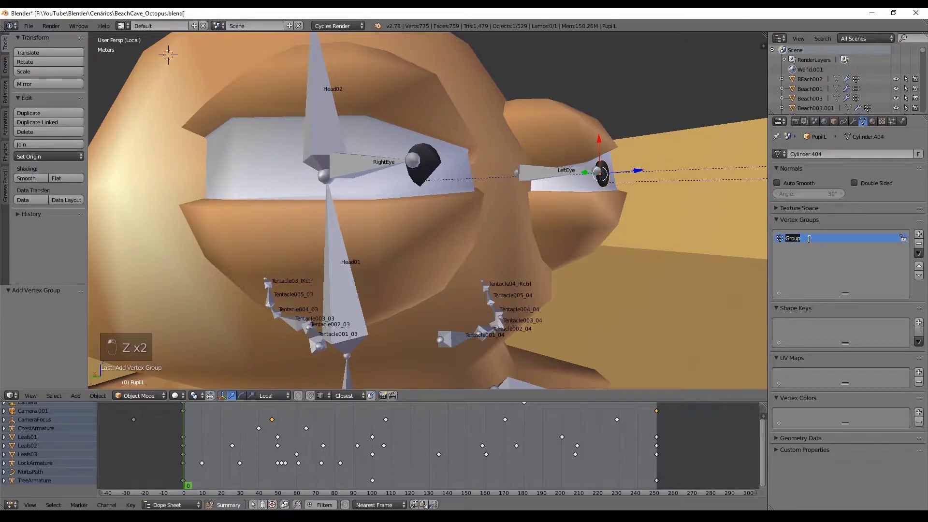
type("LeftEye")
key("Return")
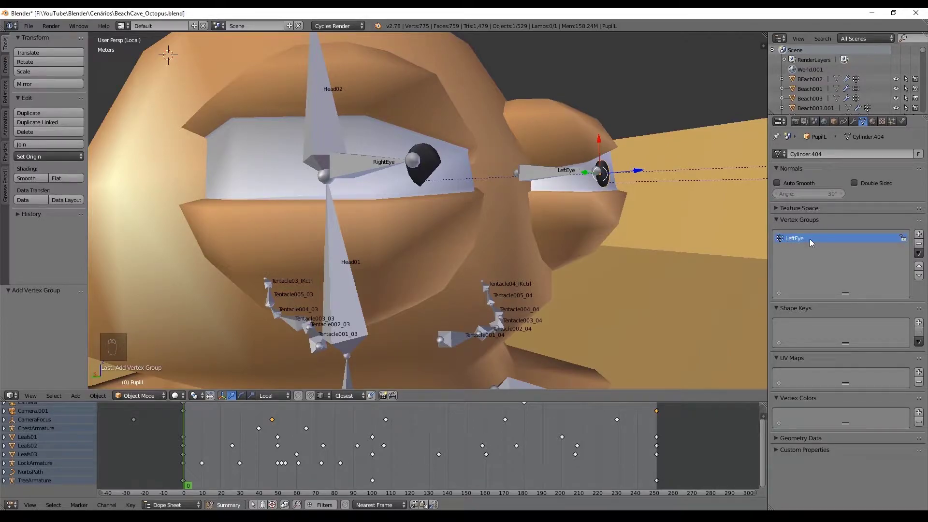
- Weight paint the whole PupilR mesh at weight 1.000 for its RightEye vertex group
right_click(425, 154)
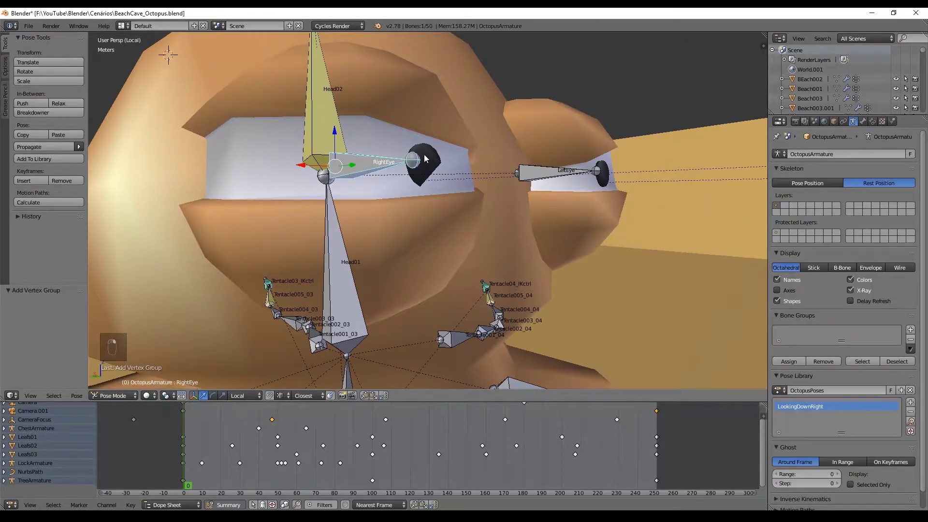
right_click(426, 150)
key("z")
key("z")
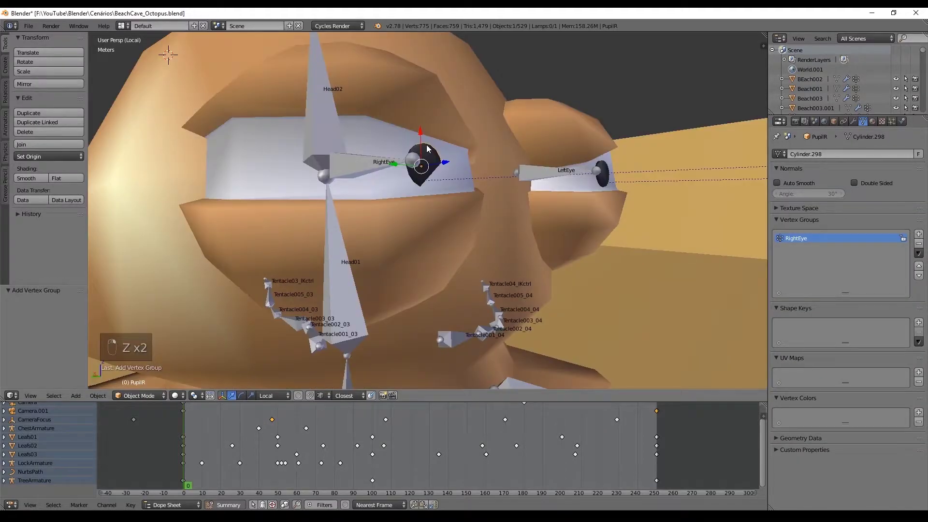
key("ctrl+Tab")
mouse_move(426, 160)
left_mouse_down()
mouse_move(443, 117)
mouse_move(509, 144)
left_mouse_up()
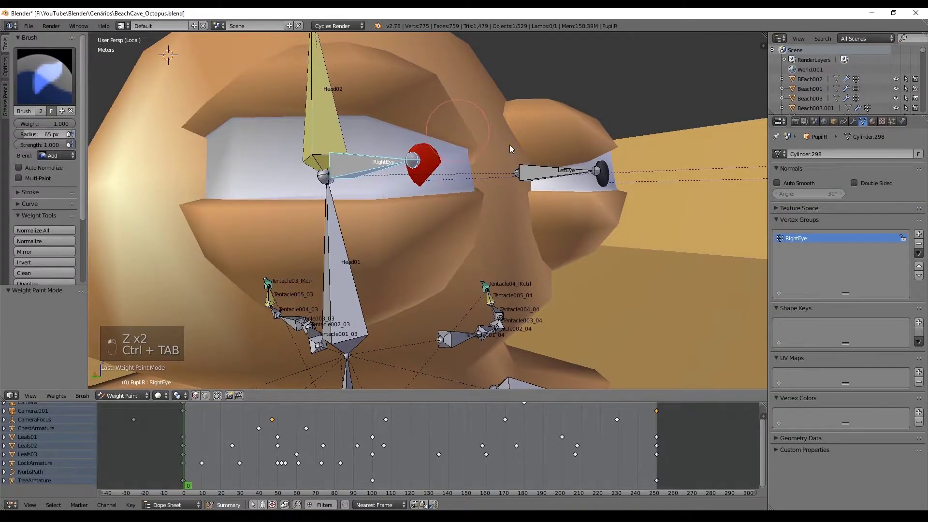
key("z")
key("ctrl+Tab")
key("z")
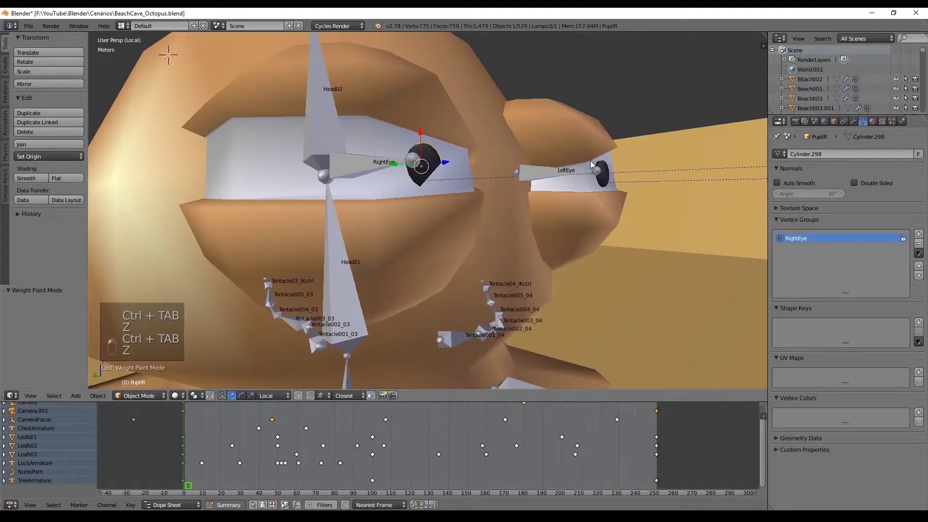
- Select the PupilL mesh and weight paint all of it at weight 1.000 for its LeftEye vertex group
right_click(605, 170)
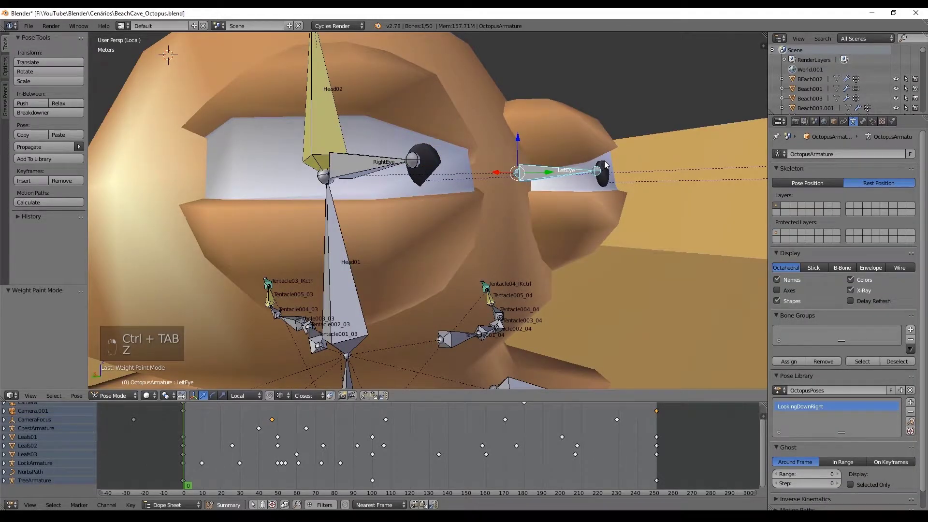
key("z")
right_click(606, 169)
key("ctrl+Tab")
key("z")
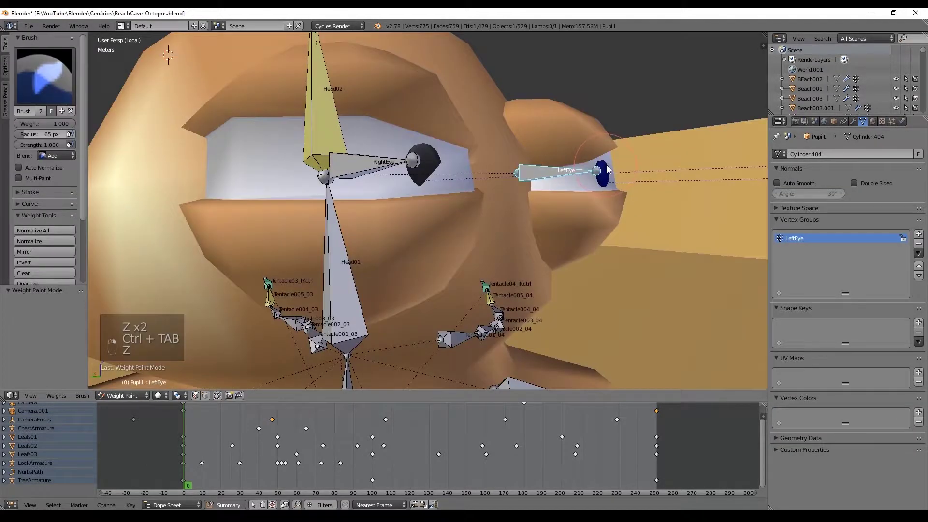
left_click(600, 182)
key("z")
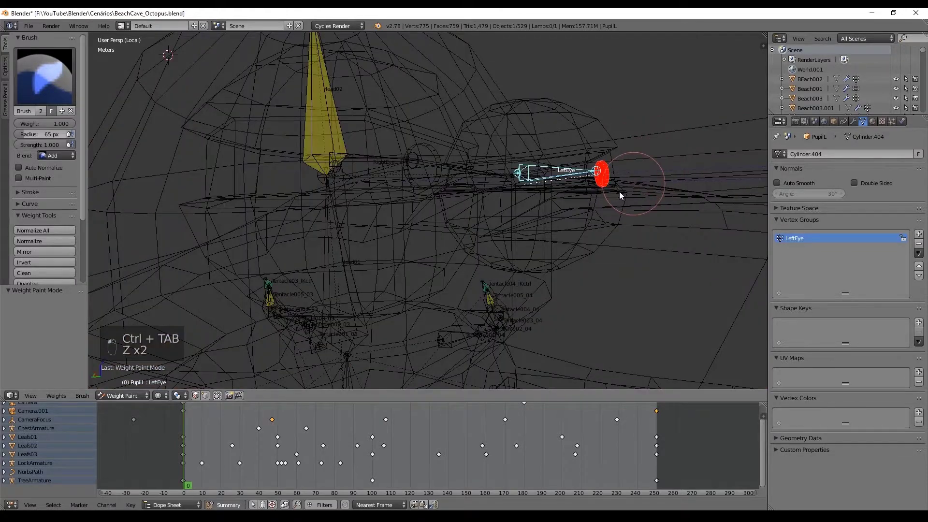
mouse_move(645, 153)
middle_mouse_down()
mouse_move(460, 185)
mouse_move(505, 173)
mouse_move(491, 177)
mouse_move(520, 208)
middle_mouse_up()
key("z")
key("ctrl+Tab")
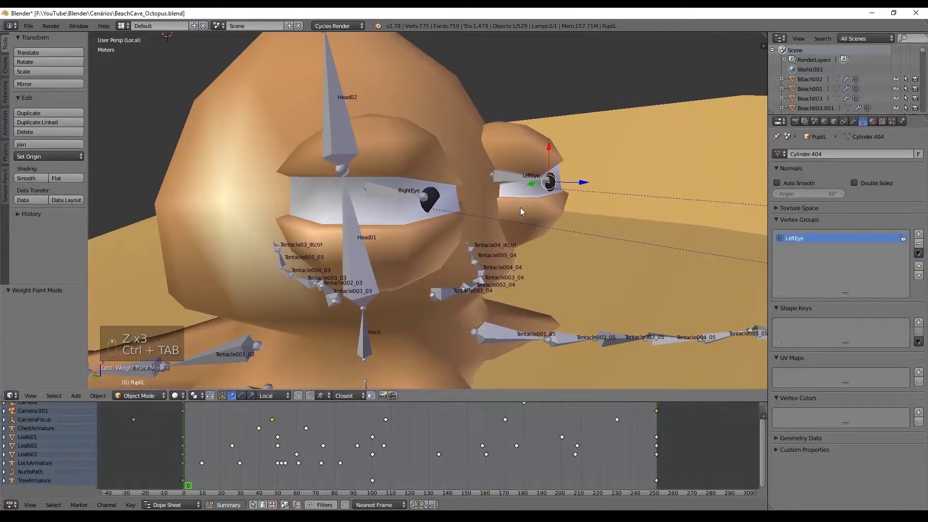
- Try to move the RightEye bone and switch the octopus armature to Pose Position
right_click(416, 193)
key("ctrl+Tab")
key("g")
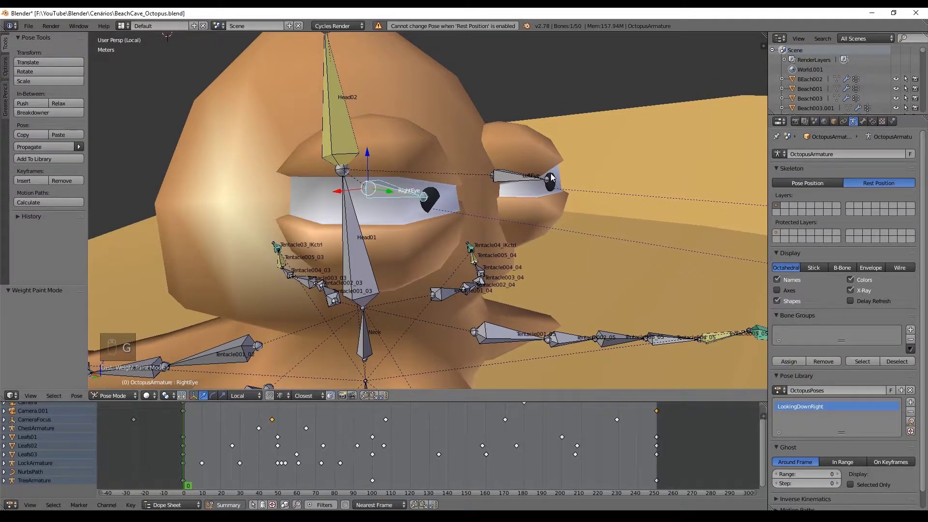
key("g")
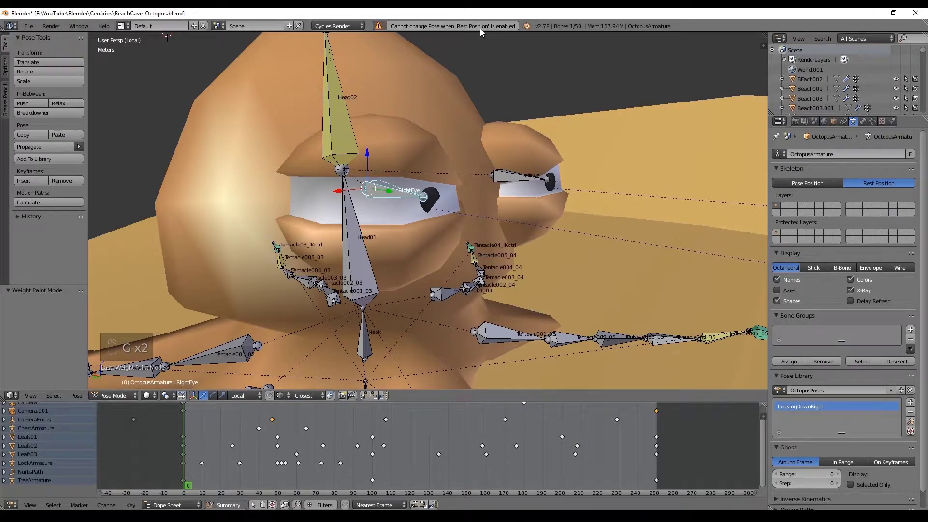
left_click(808, 183)
middle_click_drag(594, 199, 491, 229)
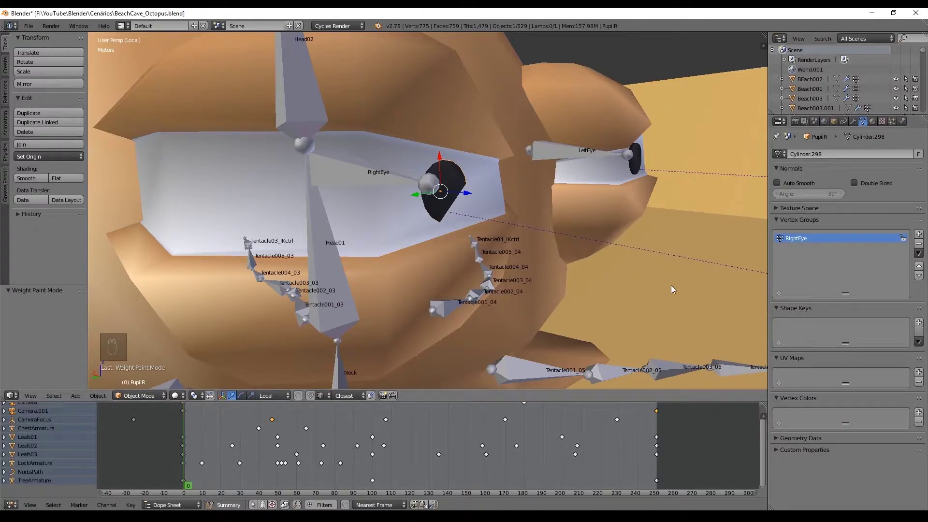
- Add a Basis shape key and two further shape keys named Bigger and Smaller to the PupilR mesh
left_click(919, 323)
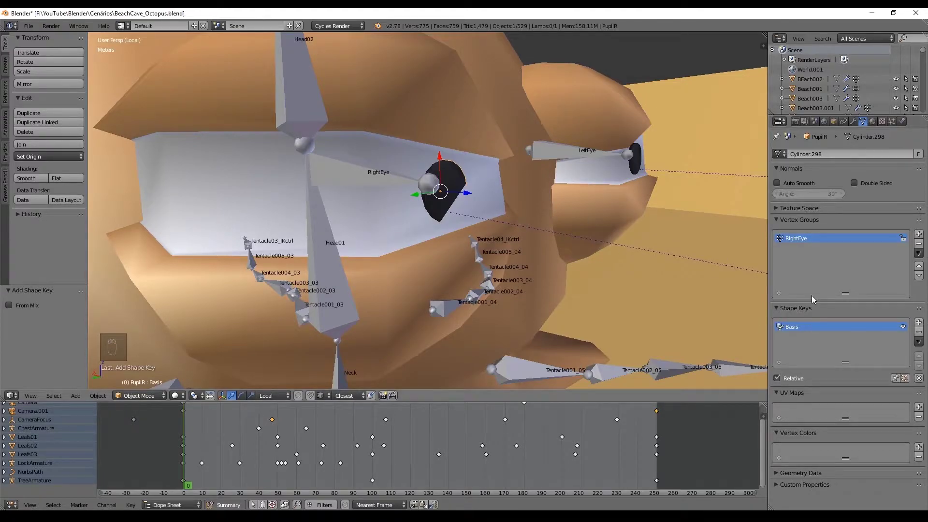
left_click(919, 322)
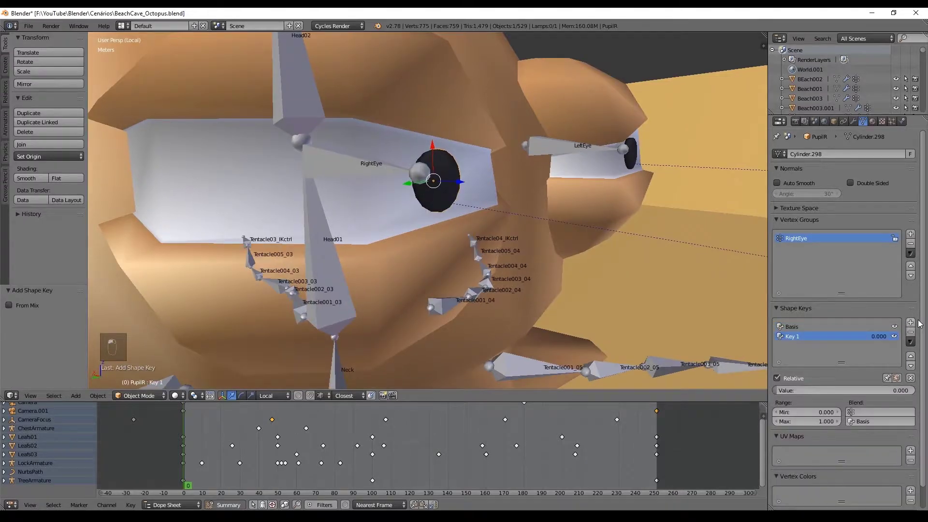
double_click(792, 337)
type("Bigger")
left_click(909, 323)
double_click(802, 344)
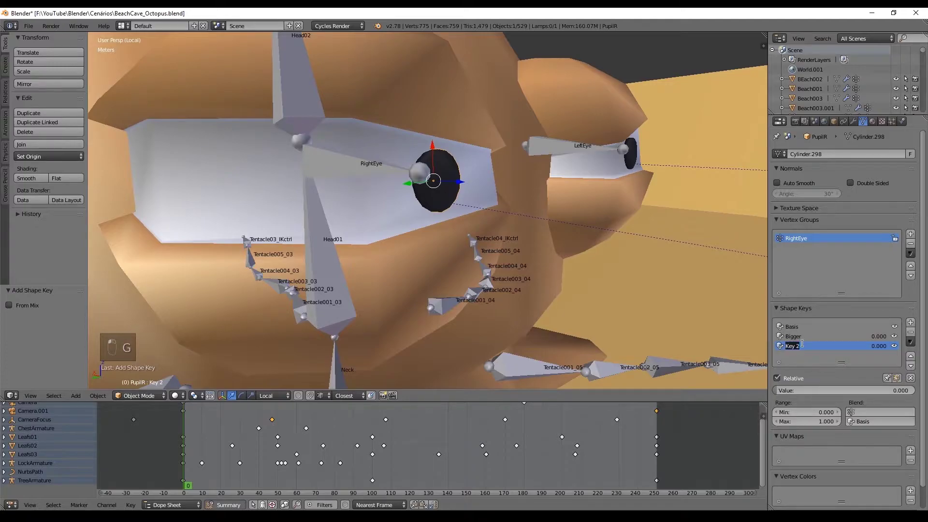
type("Smaller")
- In the Bigger shape key, scale the whole PupilR mesh by 1.4 and nudge it along its local Z axis
left_click(797, 337)
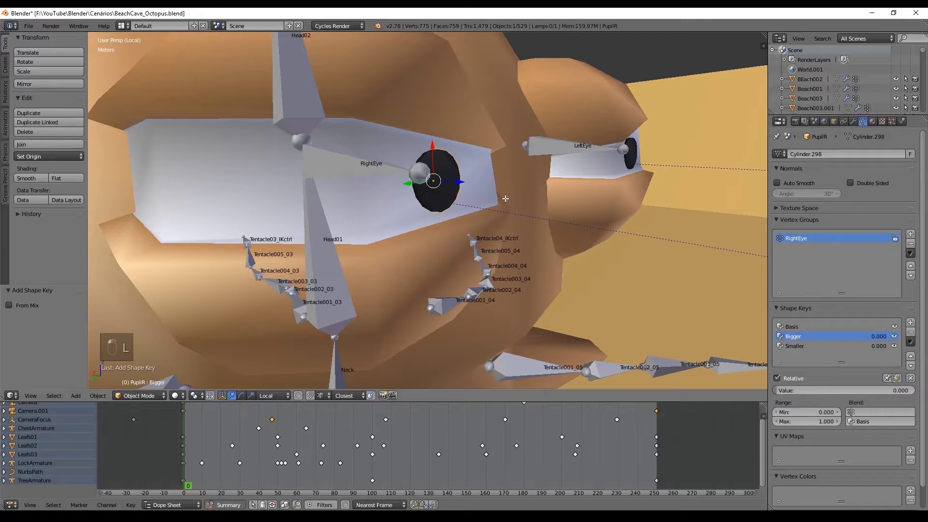
key("Tab")
key("s")
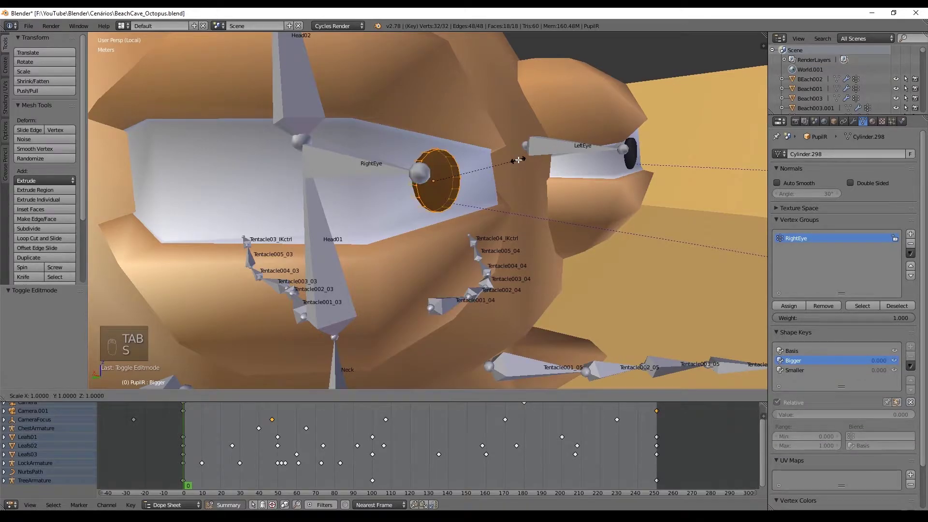
key("4")
key("BackSpace")
type("1.4")
left_click(518, 160)
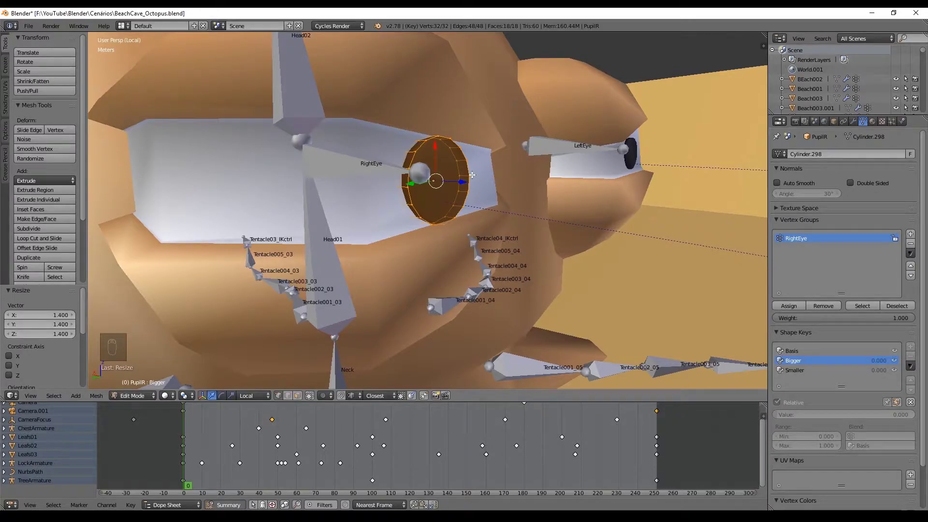
left_click_drag(463, 182, 463, 182)
key("Tab")
left_click_drag(463, 183, 462, 181)
key("Tab")
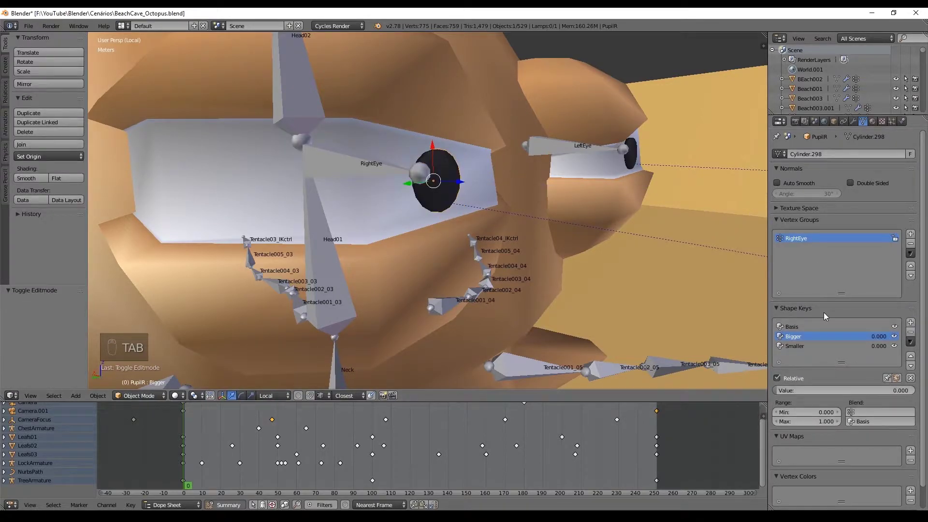
- In the Smaller shape key, scale the whole PupilR mesh by 0.3, nudge it along local Z, and try its value slider
left_click(801, 327)
left_click(794, 346)
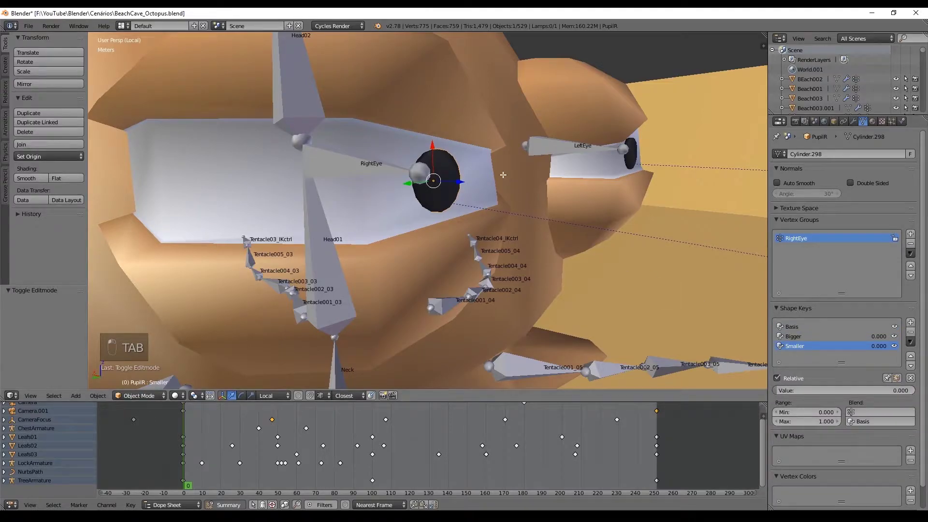
key("Tab")
key("KP_Decimal")
type("s.3")
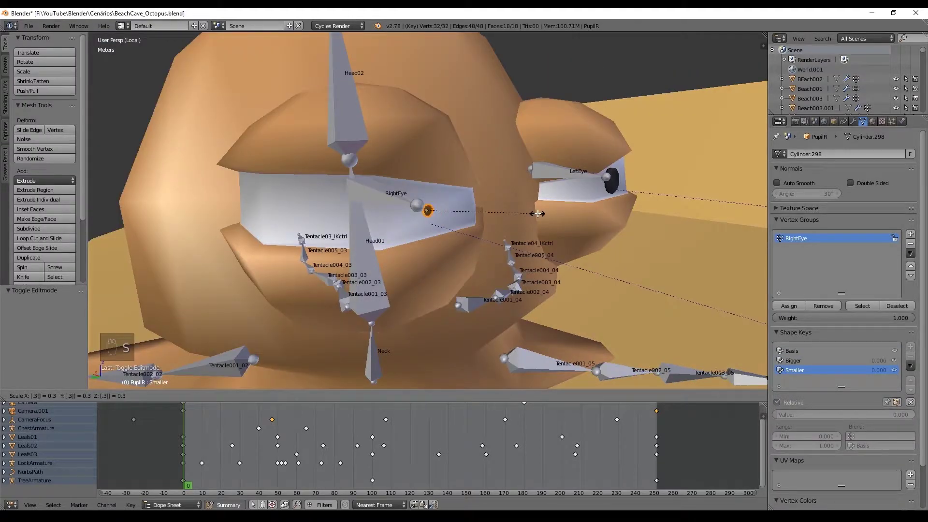
key("Return")
scroll(405, 234, "up", 2)
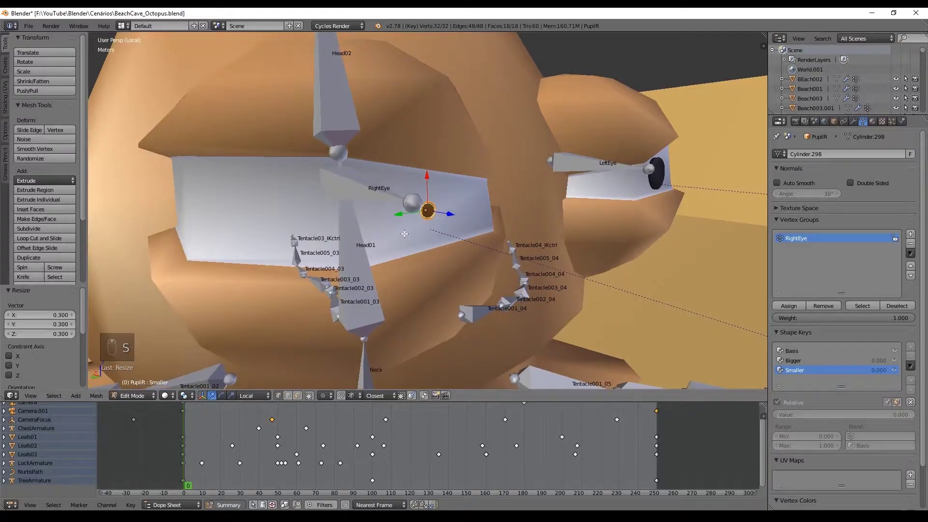
scroll(432, 234, "up", 1)
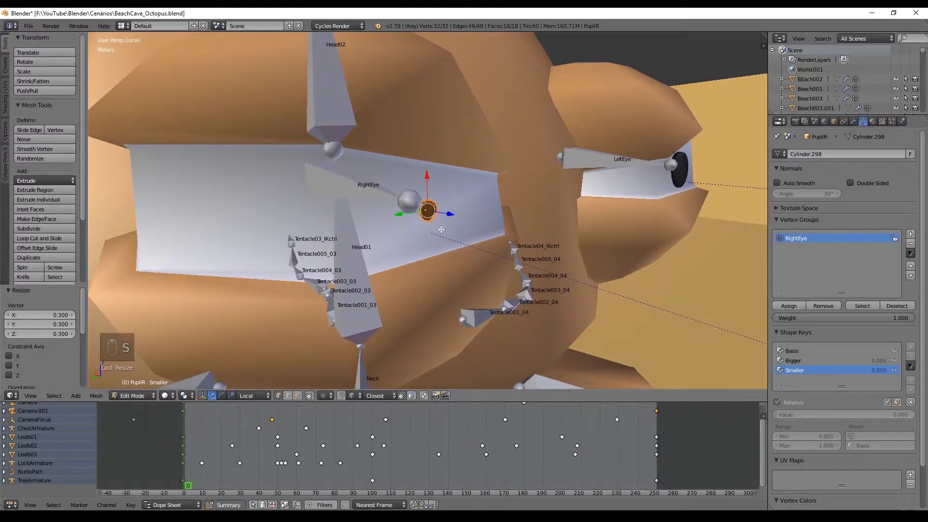
key("Tab")
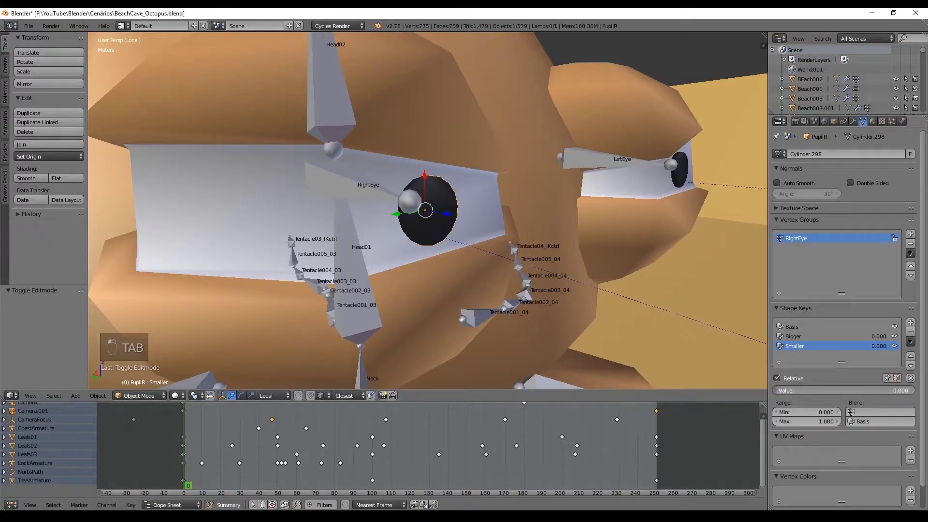
key("Tab")
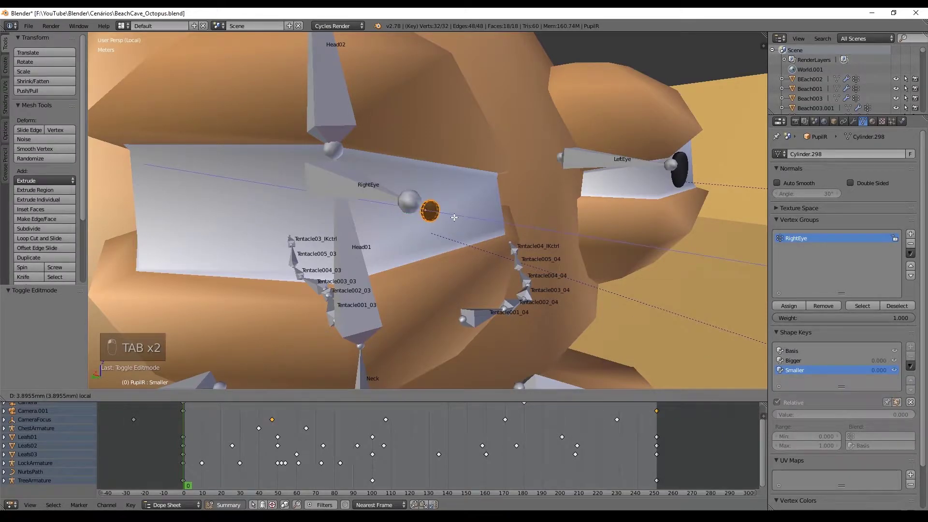
key("Tab")
mouse_move(782, 391)
left_mouse_down()
mouse_move(894, 390)
mouse_move(776, 390)
left_mouse_up()
- Select the PupilL mesh and add a Basis shape key plus two further shape keys
middle_click_drag(683, 250, 626, 236)
right_click(651, 167)
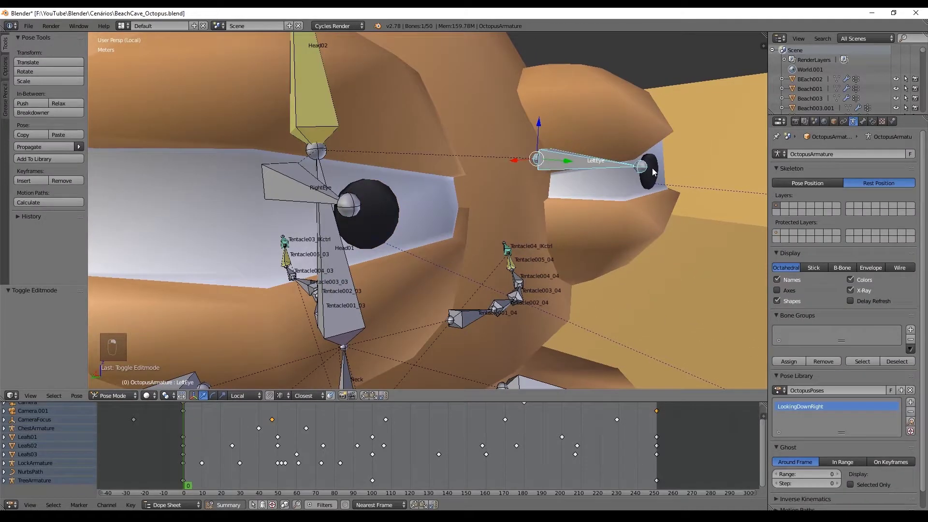
key("z")
right_click(657, 160)
key("z")
left_click(918, 323)
left_click(917, 323)
left_click(911, 323)
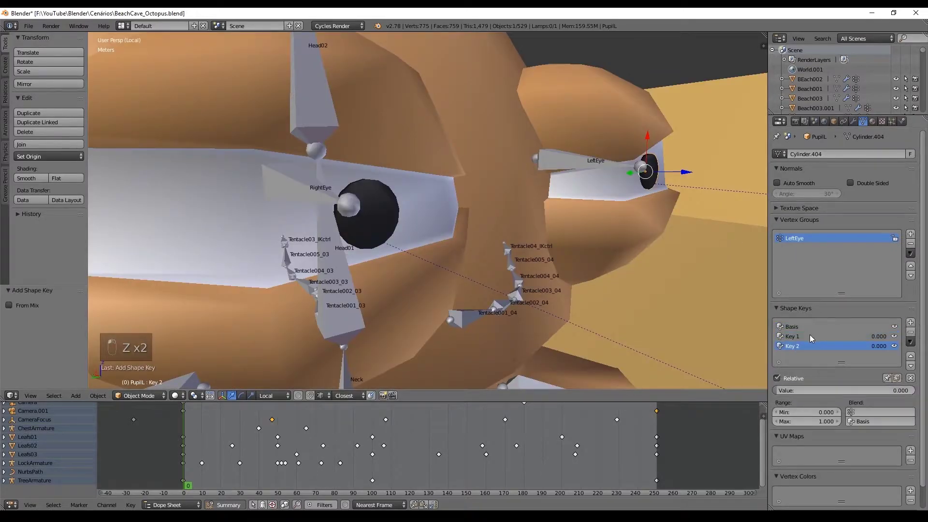
- Rename PupilL's two shape keys after Basis as Bigger and Smaller
double_click(801, 337)
type("Bigger")
key("Return")
double_click(793, 346)
type("Smaller")
key("Return")
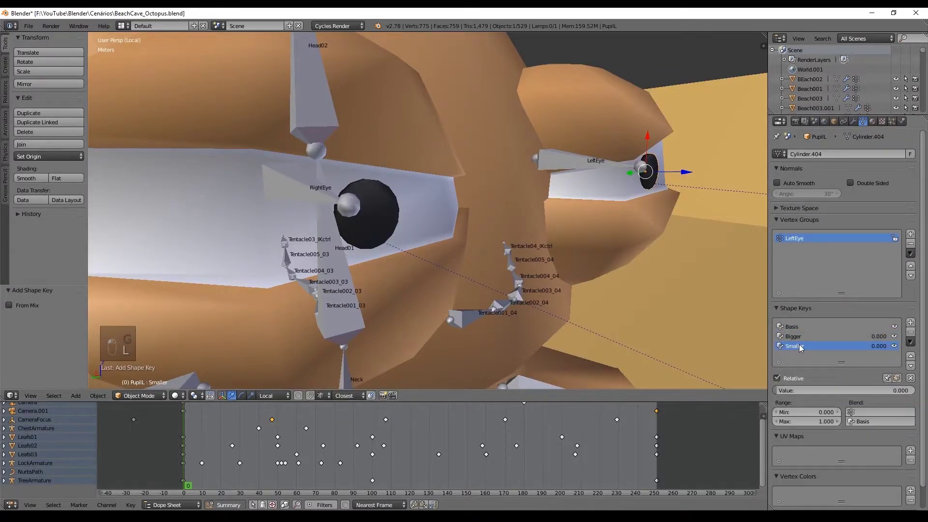
- Enlarge the PupilL mesh in its Bigger shape key
key("Tab")
key("s")
right_click(687, 160)
key("Tab")
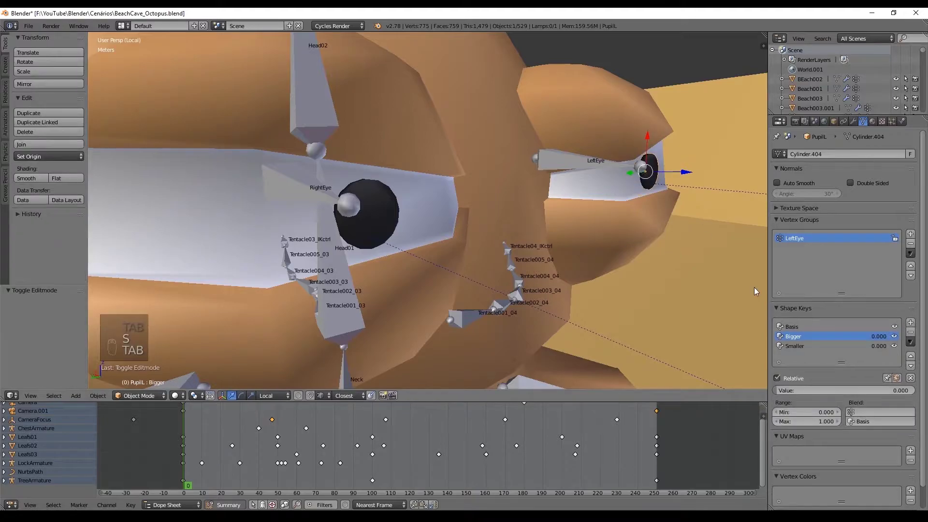
- Scale the PupilL mesh by 0.3 in its Smaller shape key
left_click(794, 371)
key("Tab")
key("s")
left_click(662, 193)
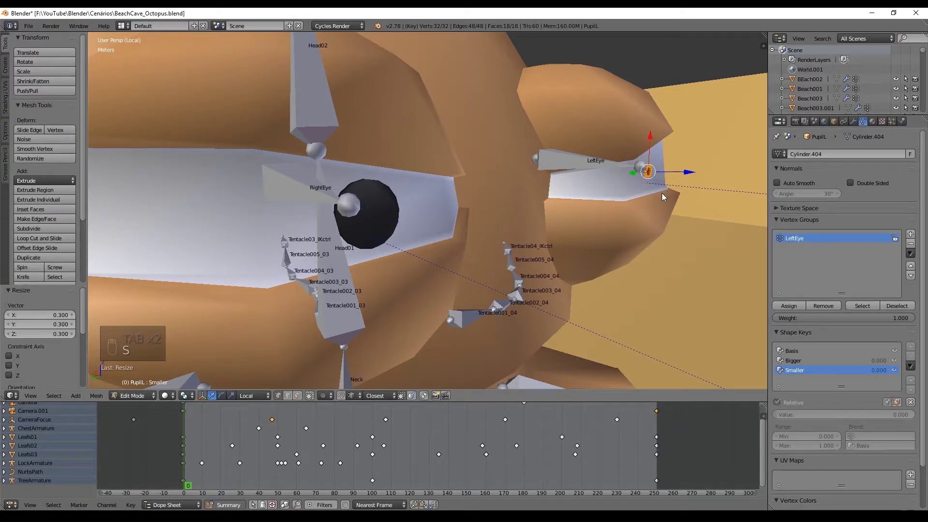
key("Tab")
- Test PupilL's Smaller shape key by raising its value and compare both pupils
middle_click_drag(733, 254, 634, 241)
scroll(635, 242, "down", 1)
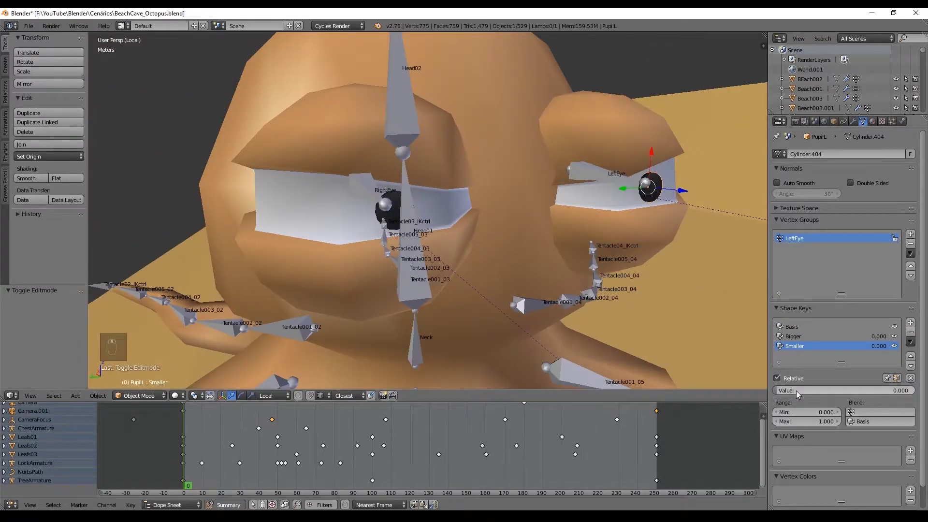
left_click_drag(796, 391, 913, 390)
right_click(387, 193)
key("z")
right_click(651, 189)
right_click(650, 190)
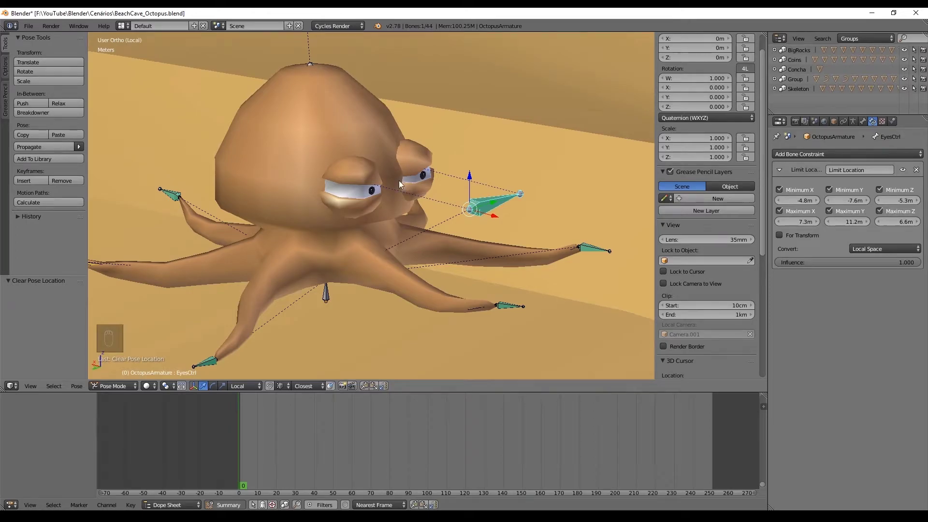
- Move the EyesCtrl bone to test the eyes' movement and undo the move
scroll(368, 183, "up", 2)
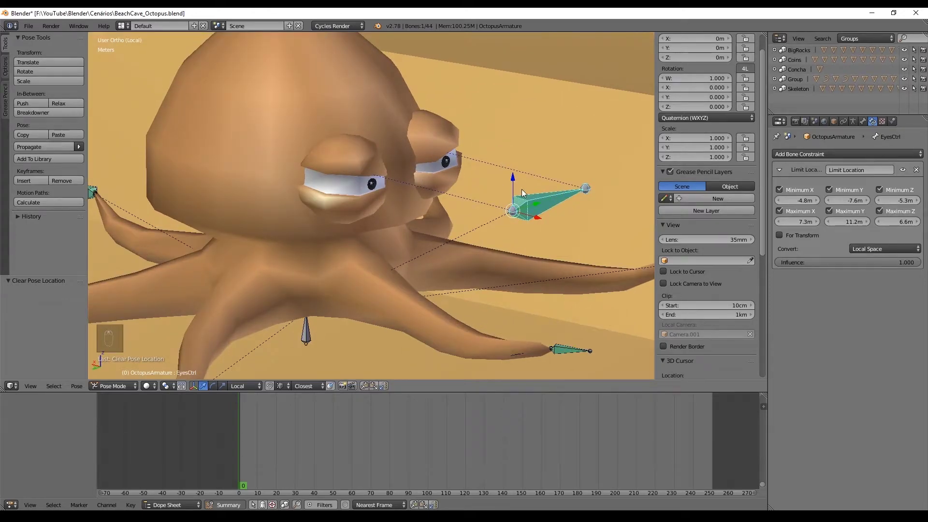
left_click_drag(513, 186, 463, 178)
key("ctrl+z")
scroll(433, 183, "up", 2)
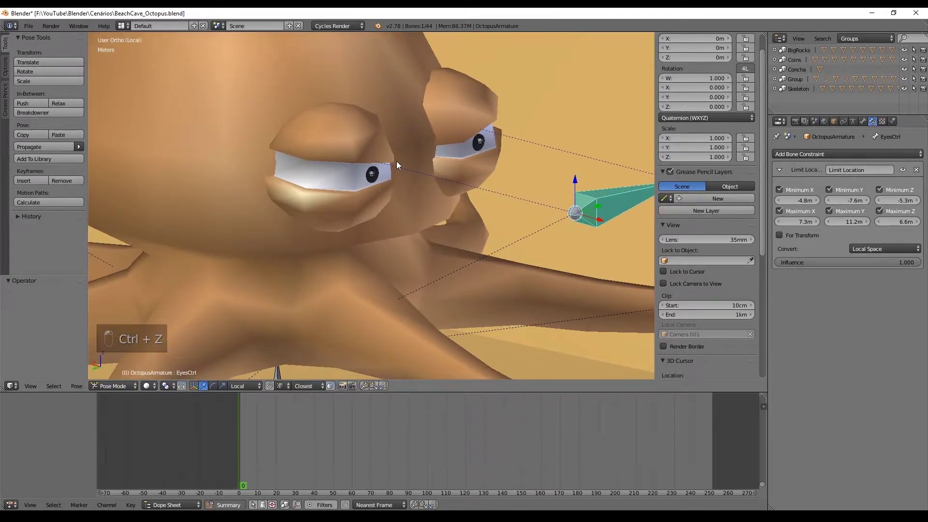
- Add a Basis shape key and a second shape key named CloseUp to the right eyelid mesh Sphere.015
right_click(390, 147)
scroll(367, 143, "up", 3)
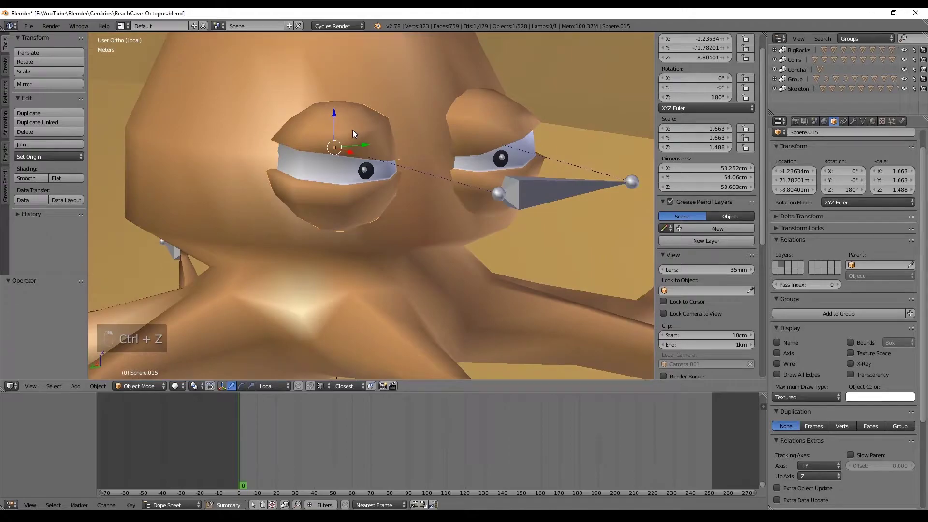
left_click(862, 121)
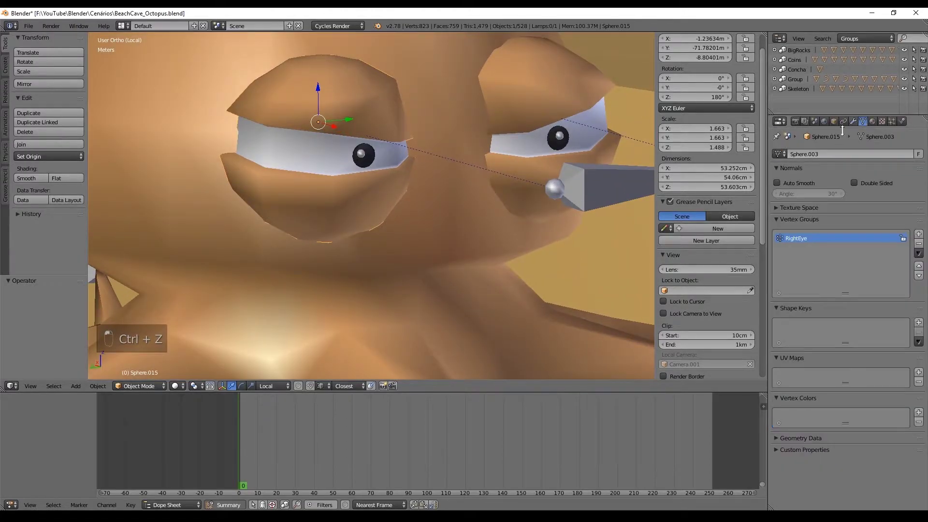
middle_click_drag(536, 220, 557, 280, "shift")
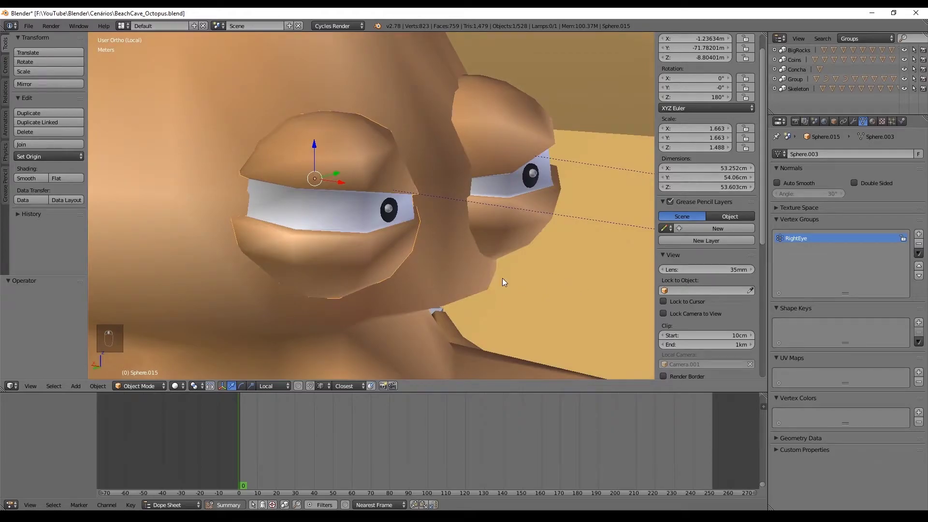
left_click(916, 323)
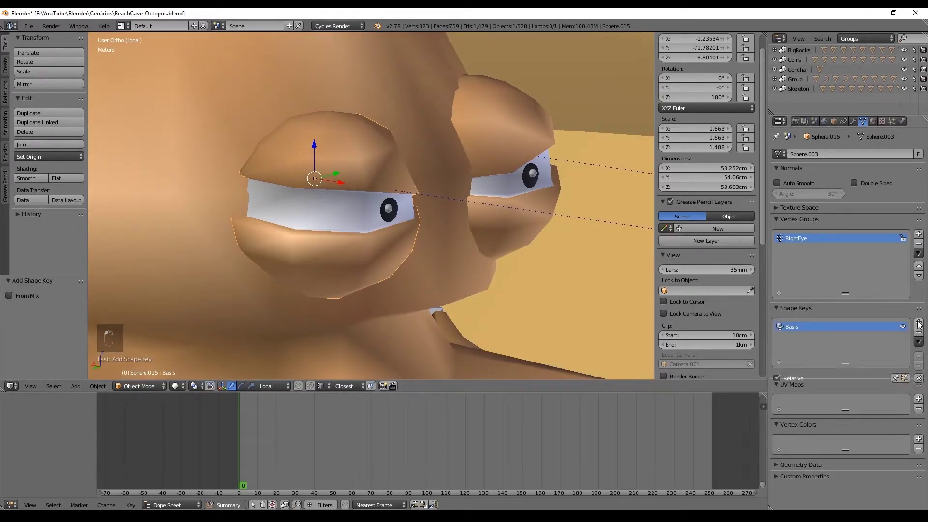
left_click(915, 323)
double_click(789, 337)
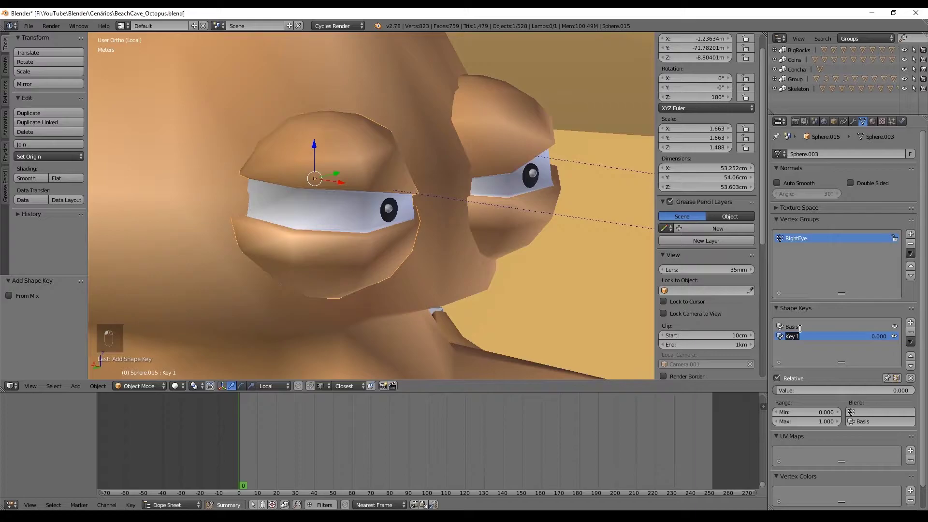
type("Cl")
key("BackSpace")
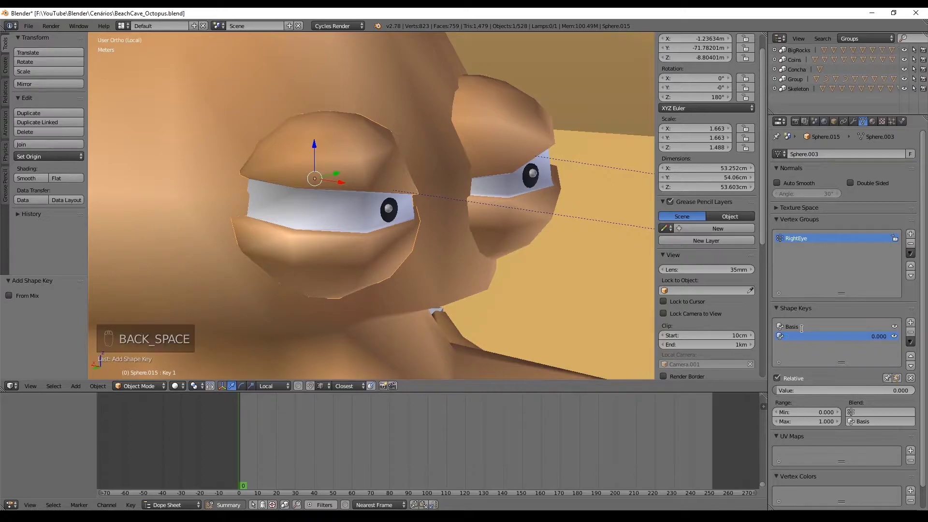
type("CloseUp")
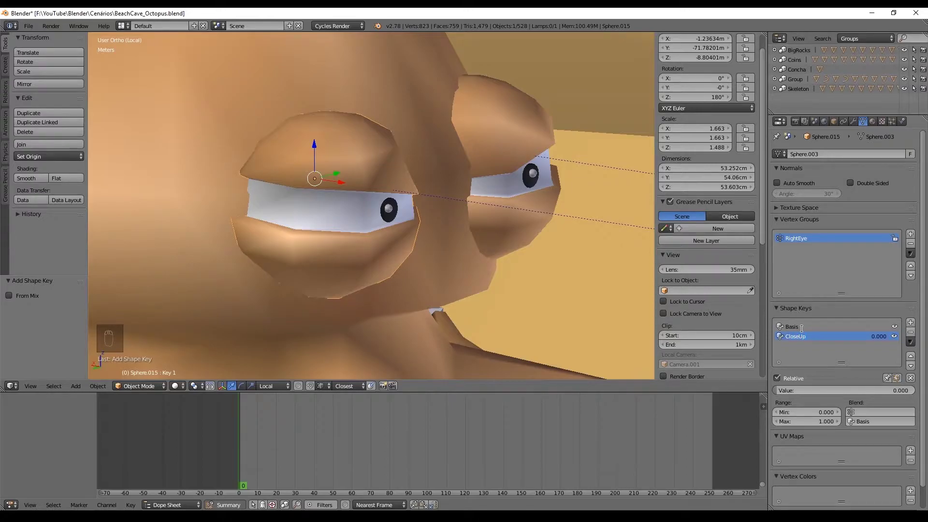
key("Return")
- Rename the CloseUp shape key to Up_Close and add another shape key named Uo_Open
double_click(801, 336)
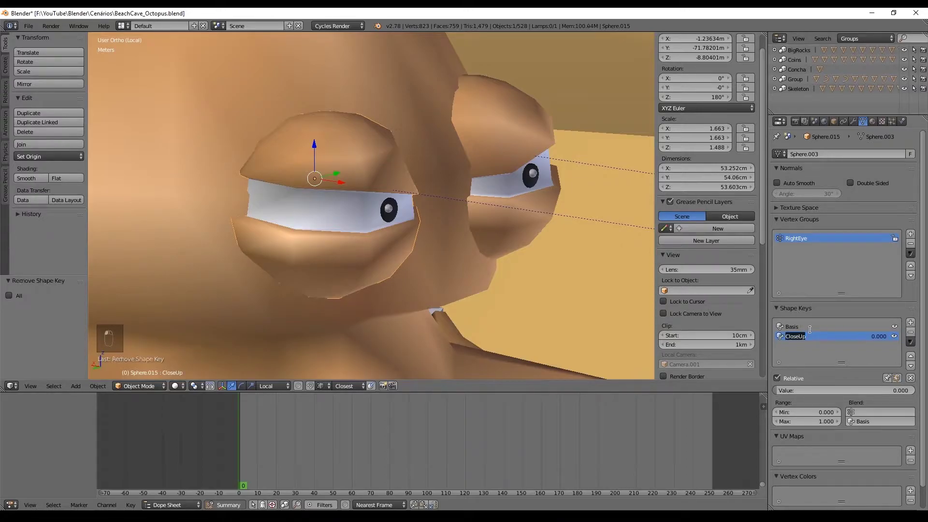
type("Uo_Ope")
type("n")
key("Return")
- Add two more shape keys to the eyelid mesh, named Down_Close and Down_Open
left_click(911, 322)
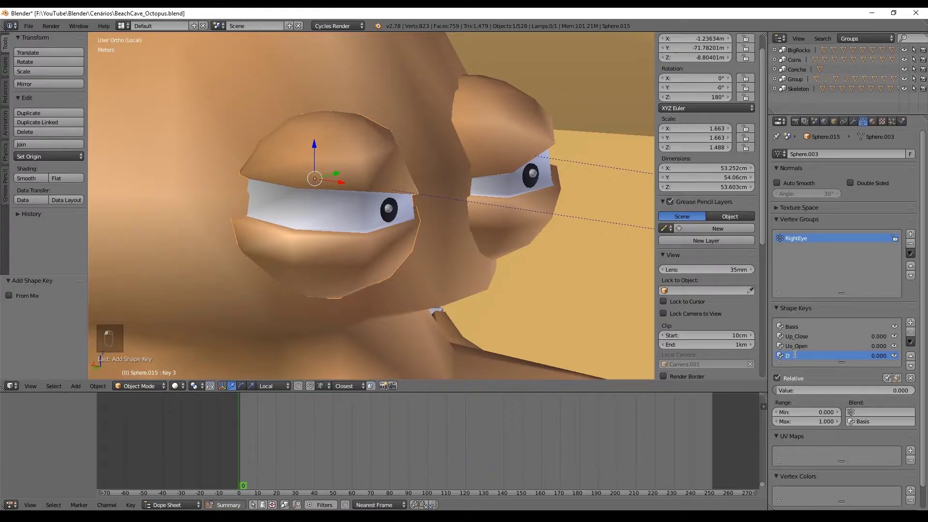
left_click(911, 322)
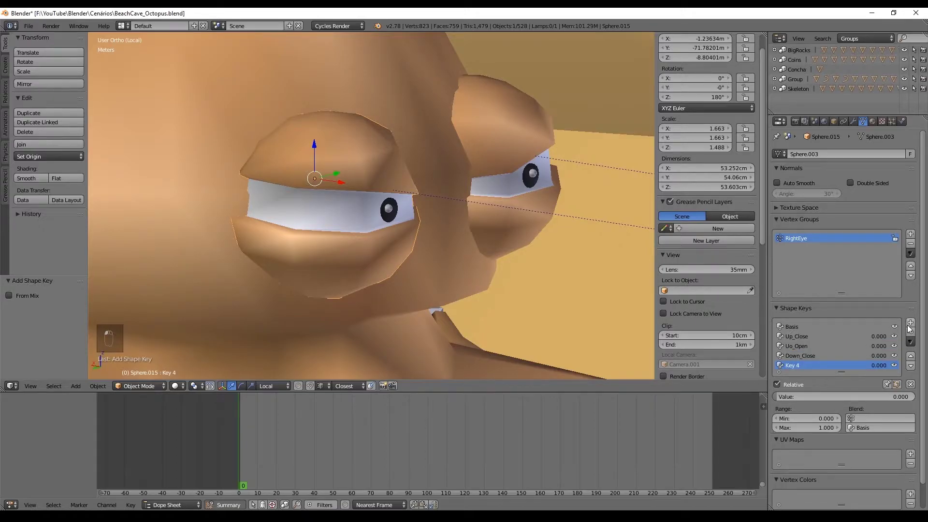
double_click(789, 365)
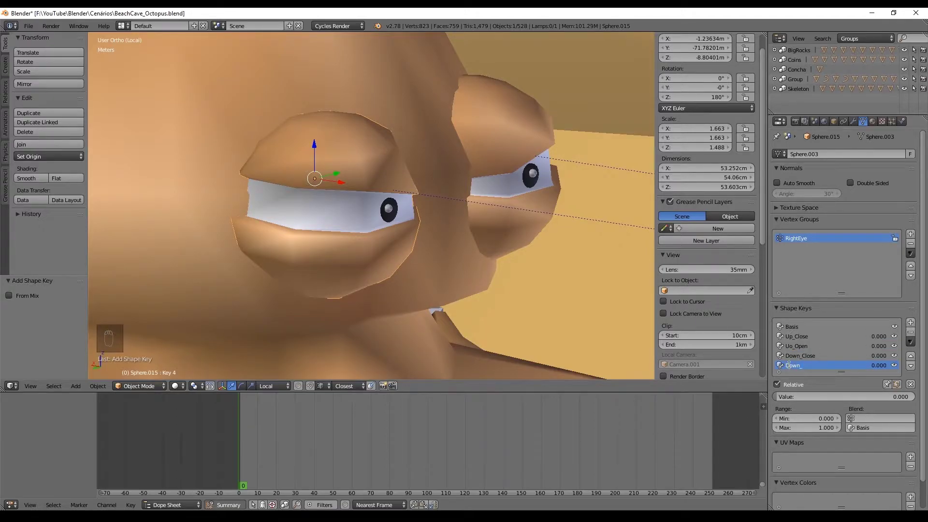
- Enter Edit Mode on the eyelid mesh with the Up_Close shape key active and switch to vertex selection
left_click(798, 336)
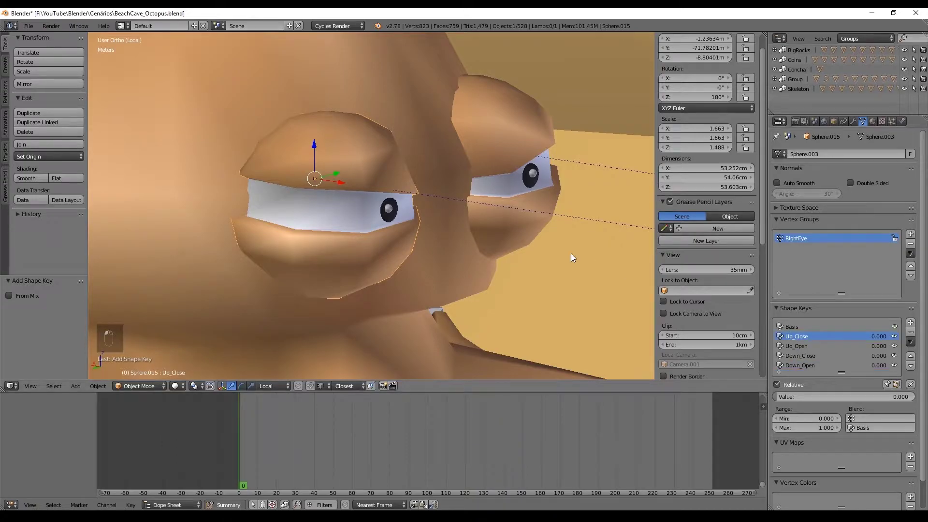
scroll(494, 244, "up", 2)
key("Tab")
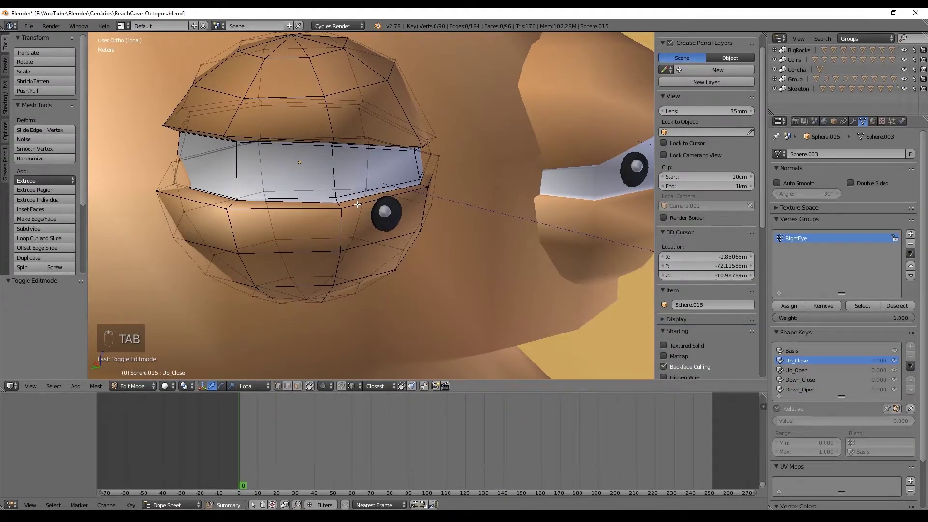
middle_click_drag(365, 199, 447, 151)
scroll(384, 212, "up", 4)
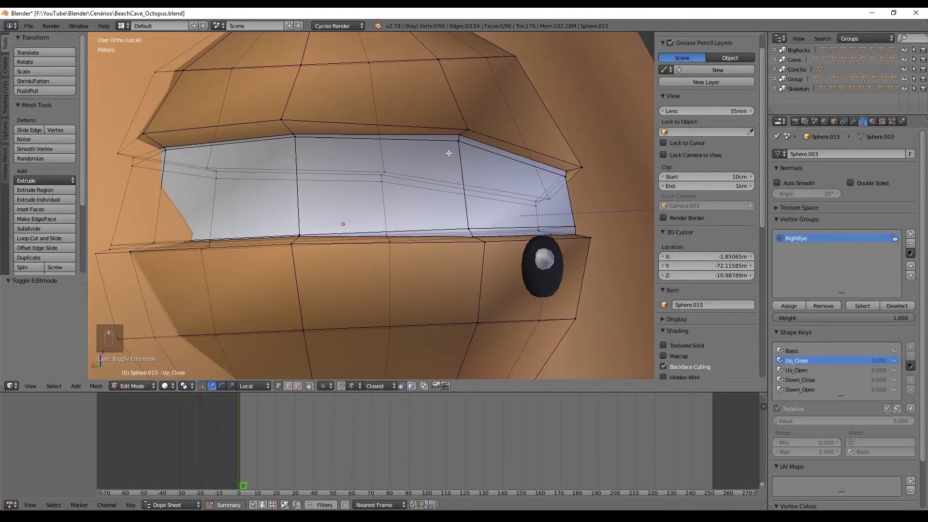
key("ctrl+Tab")
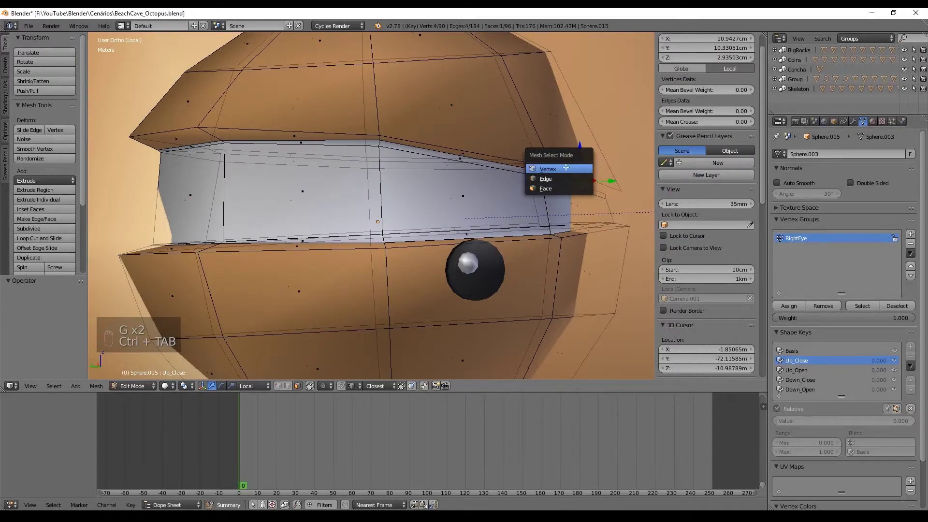
left_click(548, 168)
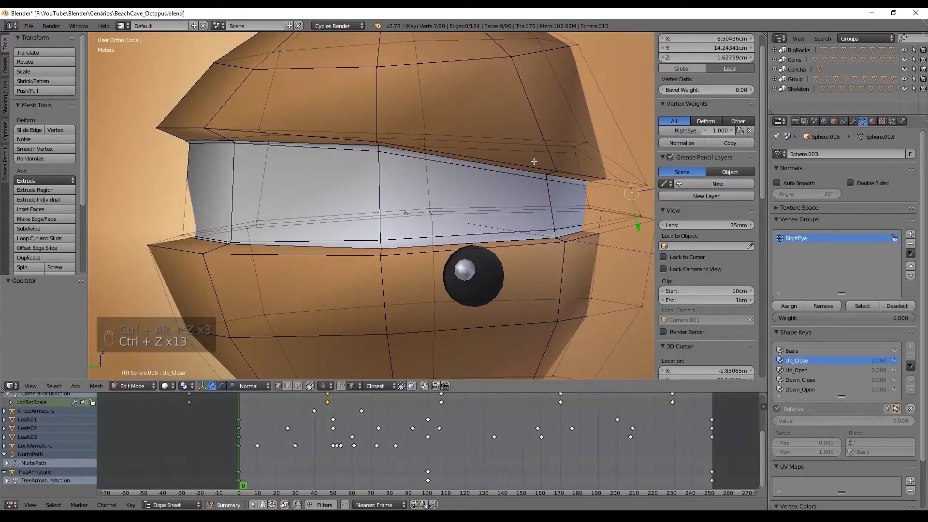
- Slide the inner-rim vertices along the front of the upper eyelid down over the eye in Up_Close
middle_click_drag(557, 202, 519, 190)
right_click(519, 189, "shift")
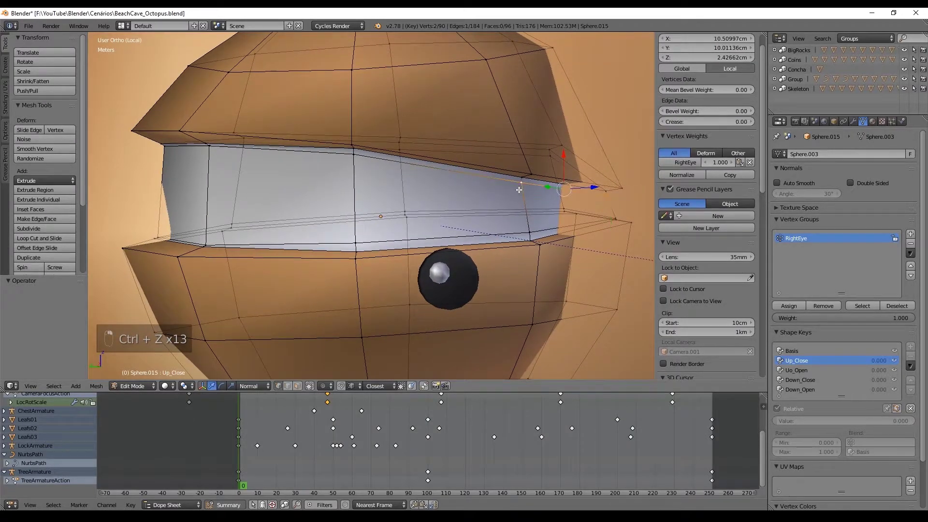
right_click(610, 195)
key("g")
key("g")
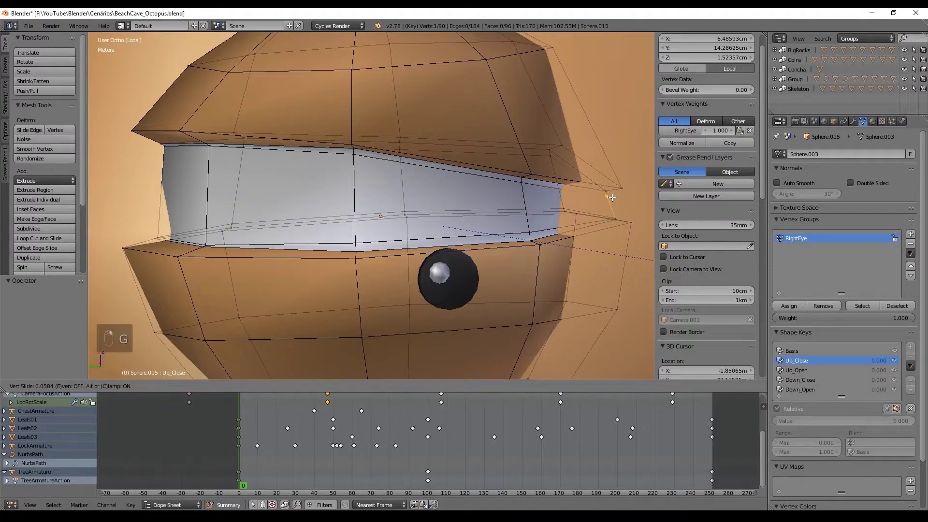
left_click(614, 204)
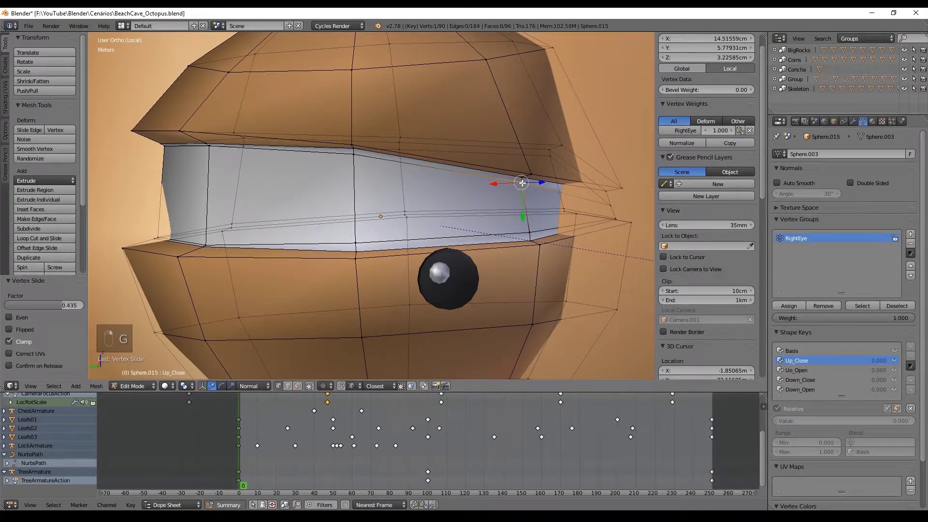
key("g")
key("g")
left_click(524, 211)
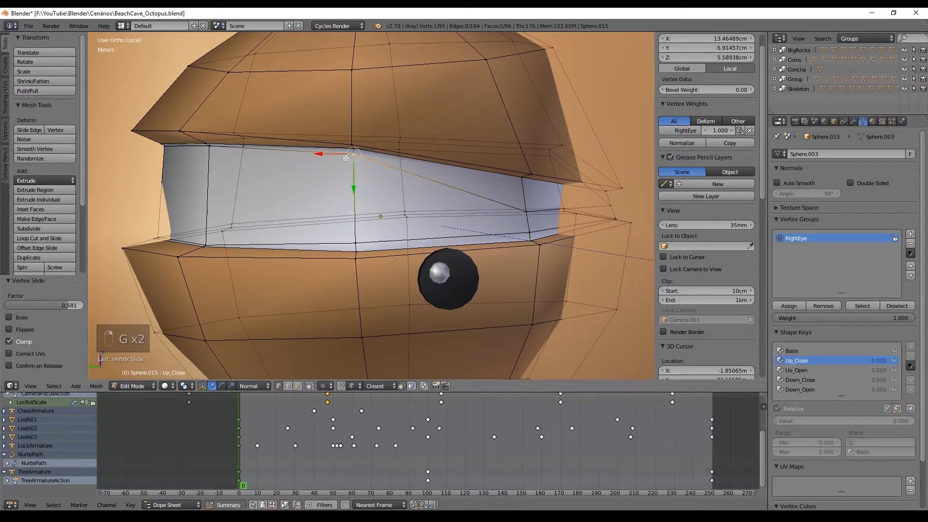
key("g")
key("g")
left_click(345, 212)
key("g")
key("g")
left_click(338, 205)
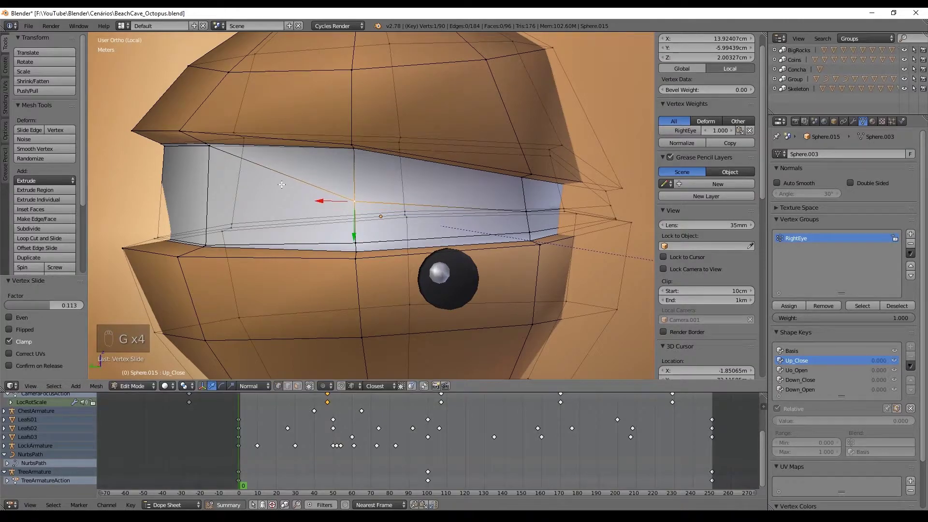
key("g")
key("g")
left_click(209, 213)
- Slide the remaining inner-rim vertices around the sides of the upper eyelid to line up with the lowered front rim
middle_click_drag(209, 212, 288, 197)
right_click(272, 162)
key("g")
key("g")
left_click(209, 186)
right_click(180, 171)
key("g")
key("g")
left_click(155, 216)
right_click(271, 214)
key("g")
key("g")
left_click(339, 205)
right_click(539, 161)
key("g")
key("g")
left_click(545, 176)
- Slide the outer-rim vertices of the upper eyelid down to meet the lowered inner rim
right_click(445, 136)
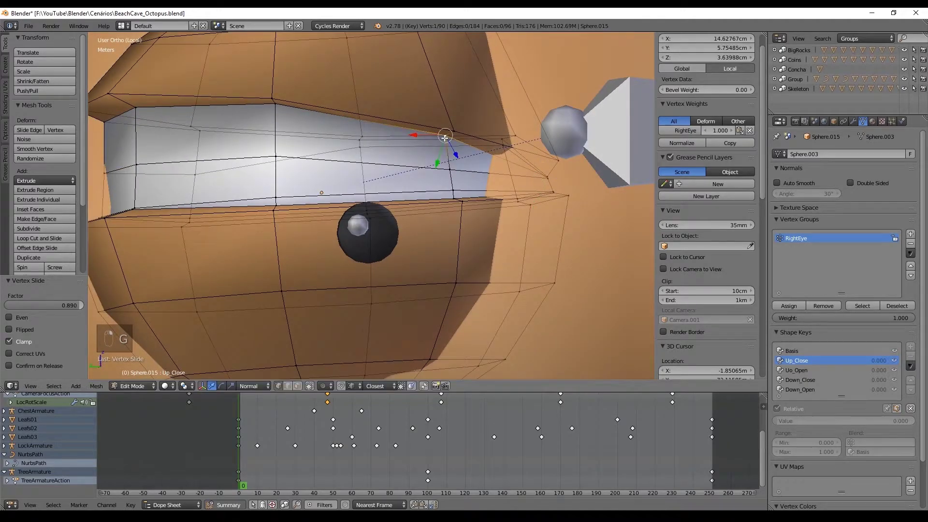
key("g")
key("g")
left_click(447, 165)
right_click(272, 103)
key("g")
key("g")
left_click(276, 154)
right_click(262, 125)
key("g")
key("g")
middle_click_drag(276, 154, 367, 169, "shift")
left_click(263, 165)
right_click(503, 173)
key("g")
key("g")
left_click(503, 180)
right_click(560, 157)
key("g")
key("g")
left_click(561, 162)
- Adjust the upper eyelid's rim vertices on the far side of the eye to match the lowered edge
middle_click_drag(561, 162, 389, 186)
middle_click_drag(525, 165, 61, 173)
left_click_drag(474, 170, 487, 216)
middle_click_drag(487, 217, 391, 222)
right_click(519, 227)
key("g")
key("g")
middle_click_drag(519, 227, 450, 159)
left_click(573, 177)
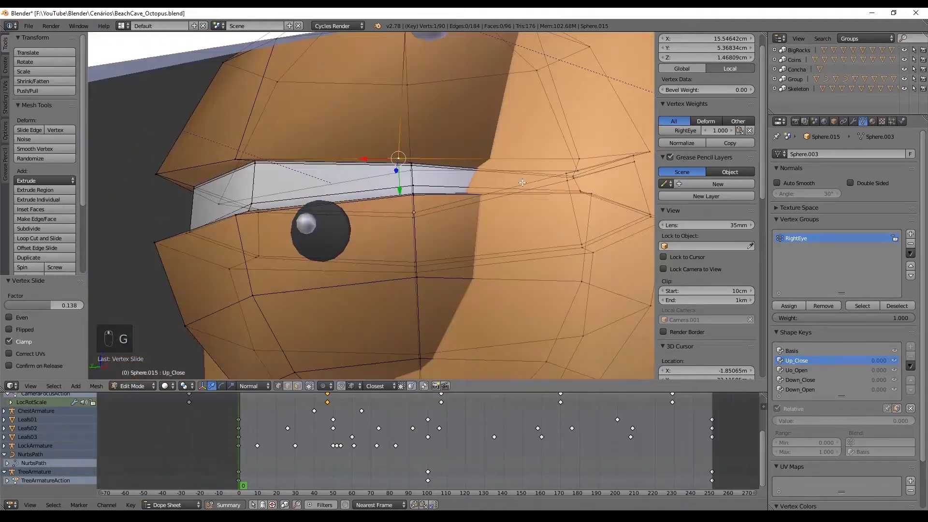
right_click(573, 133)
middle_click_drag(573, 133, 607, 185)
right_click(608, 185)
key("g")
left_click(622, 178)
- Test the Up_Close shape key in Object Mode by varying its value, and return it to 0
middle_click_drag(421, 209, 439, 236)
scroll(481, 218, "down", 1)
key("Tab")
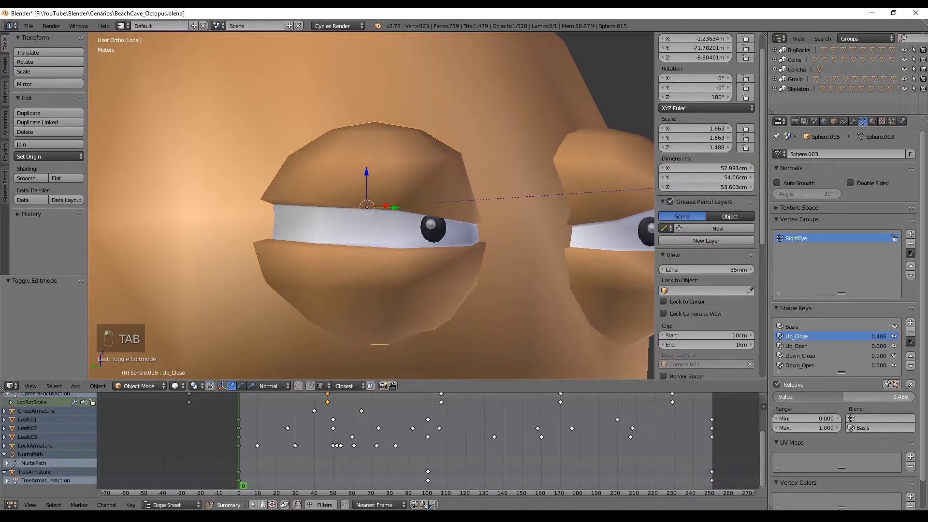
left_click_drag(844, 396, 916, 397)
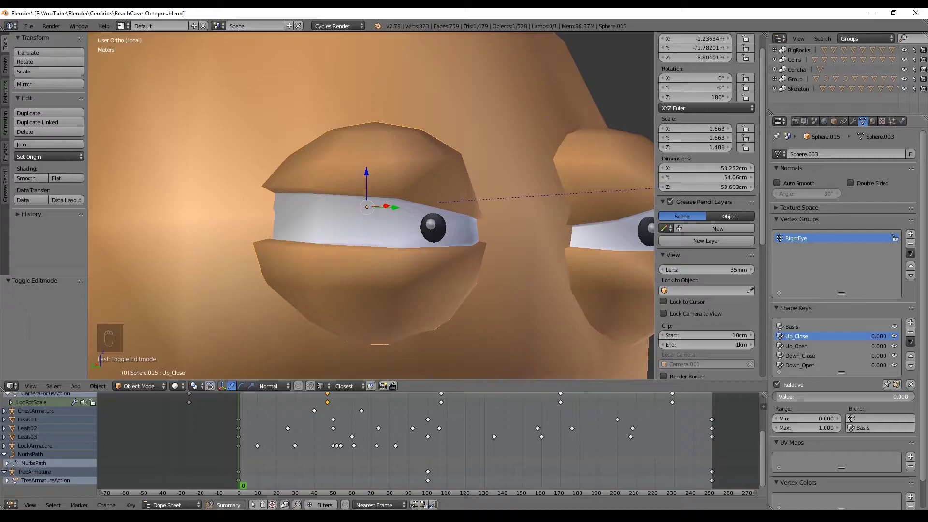
mouse_move(778, 397)
left_mouse_down()
mouse_move(911, 397)
mouse_move(779, 397)
left_mouse_up()
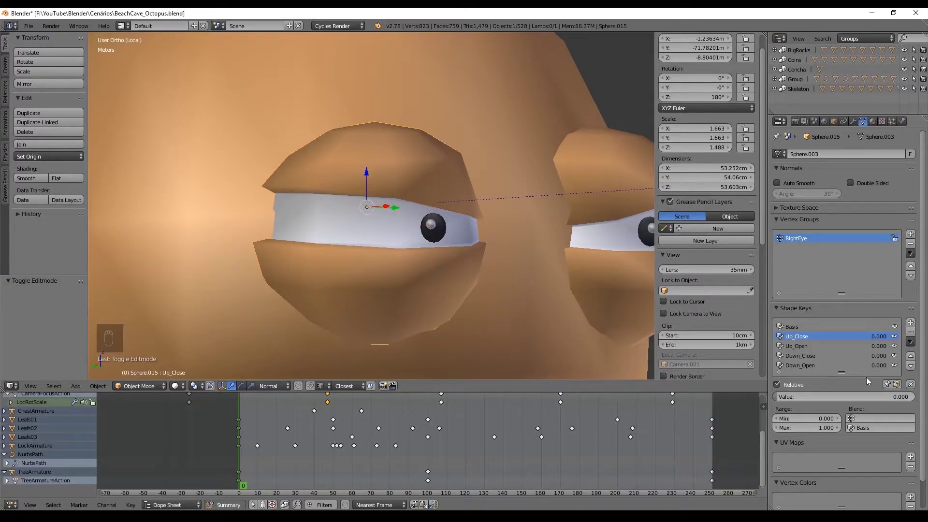
- Edge-slide the upper eyelid's middle edge loop down toward the eye opening in the Up_Close shape key
key("Tab")
scroll(386, 134, "up", 3)
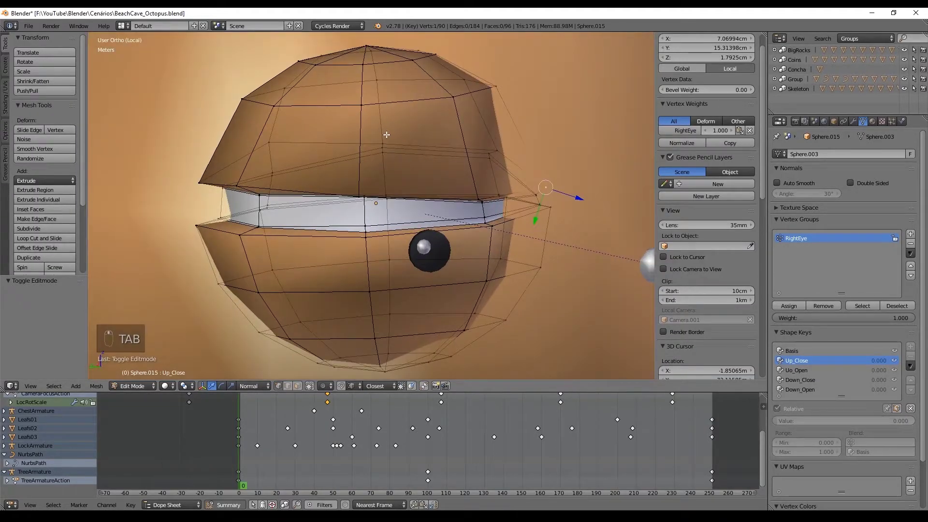
middle_click_drag(441, 97, 459, 100)
key("a")
key("a")
right_click(459, 99, "alt")
key("g")
key("g")
left_click(506, 126)
- Edge-slide the edge loop nearest the top of the upper eyelid downward in Up_Close
middle_click_drag(514, 144, 483, 130)
key("a")
right_click(436, 77, "alt")
key("a")
right_click(411, 73, "alt")
key("g")
key("g")
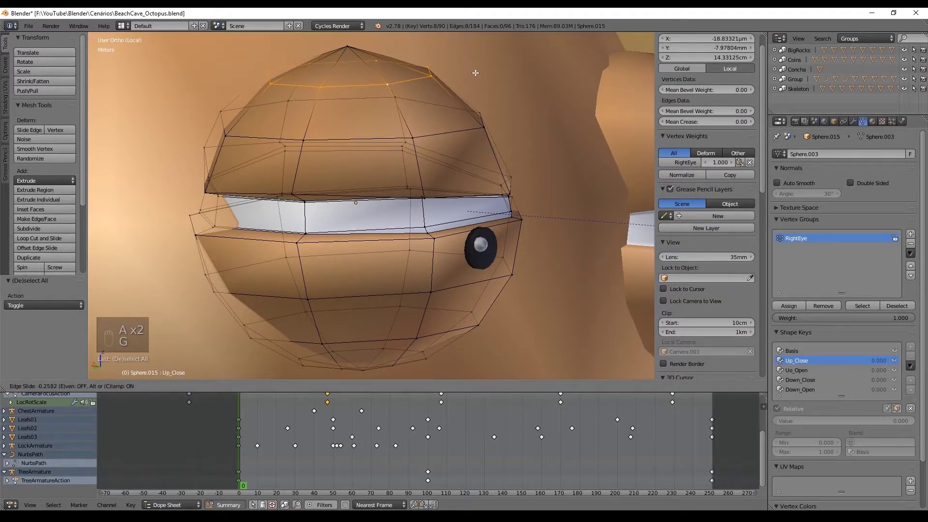
left_click(476, 73)
- Test the reshaped Up_Close shape key by raising its value to 1, and return it to 0
key("Tab")
left_click_drag(789, 398, 914, 398)
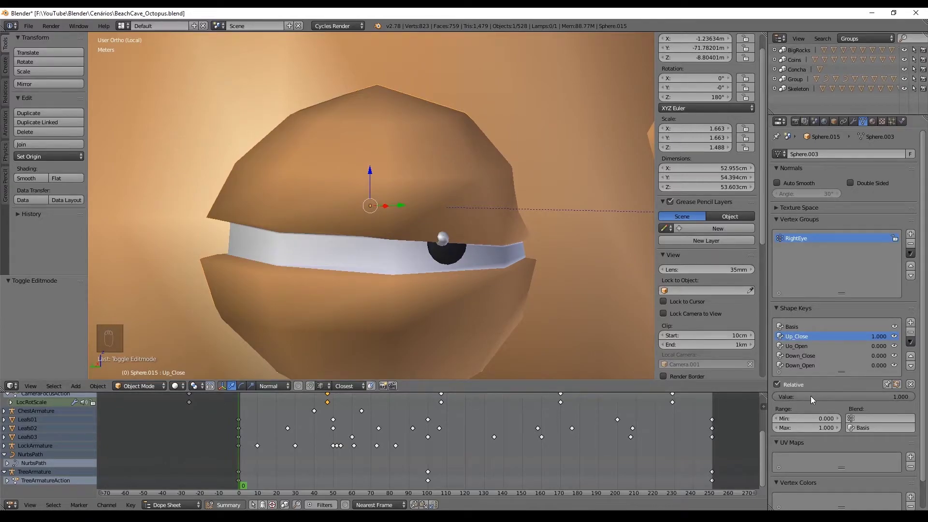
key("Return")
scroll(469, 144, "up", 4)
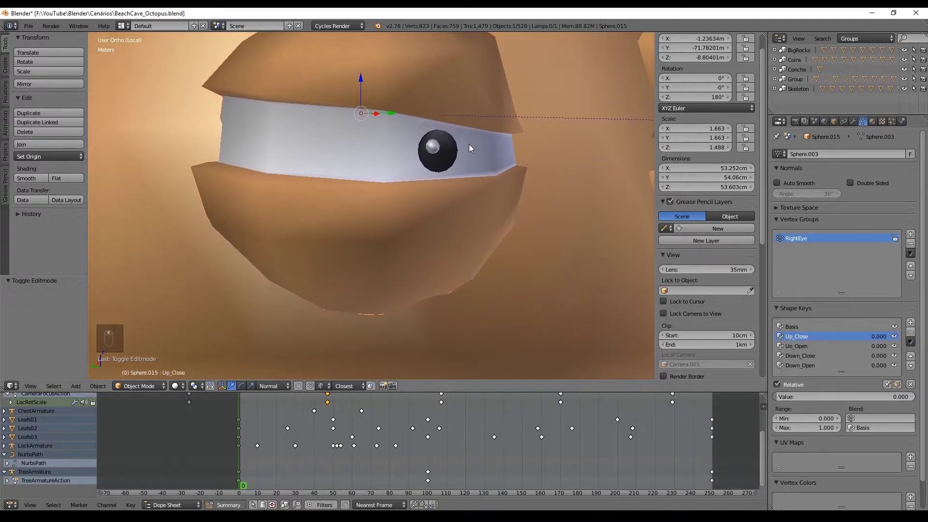
middle_click_drag(497, 178, 502, 175)
right_click(481, 216)
middle_click_drag(481, 216, 457, 184, "shift")
right_click(479, 189)
key("Tab")
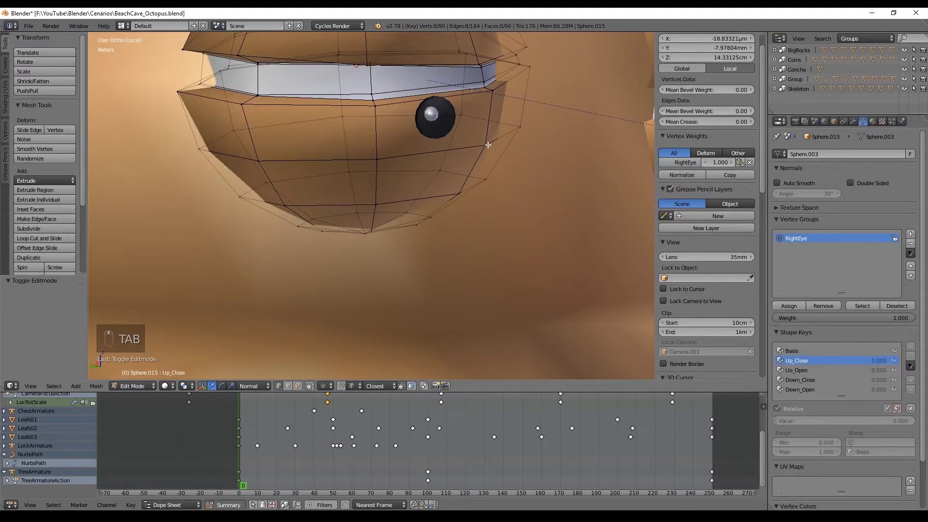
middle_click_drag(489, 145, 468, 181, "shift")
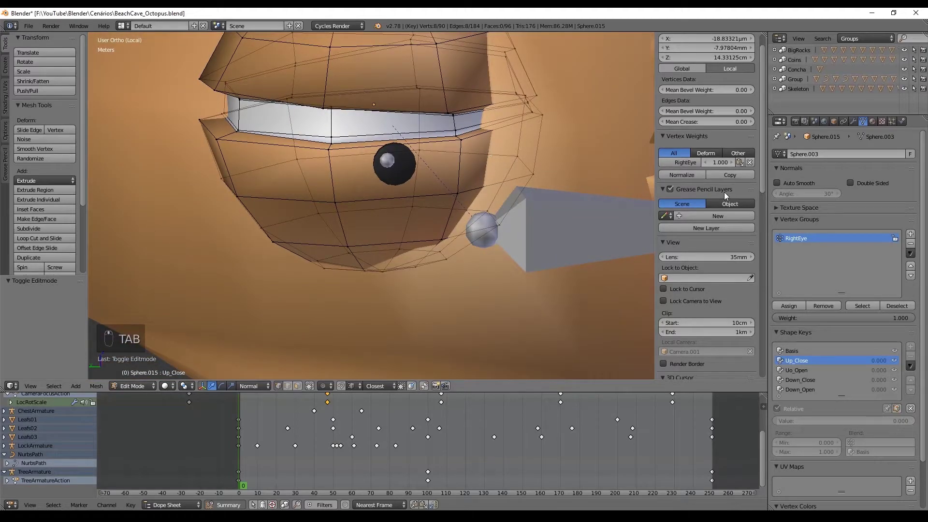
key("Tab")
- In the Up_Open shape key, select the upper eyelid's front edge loop above the rim and edge-slide it upward
left_click(807, 327)
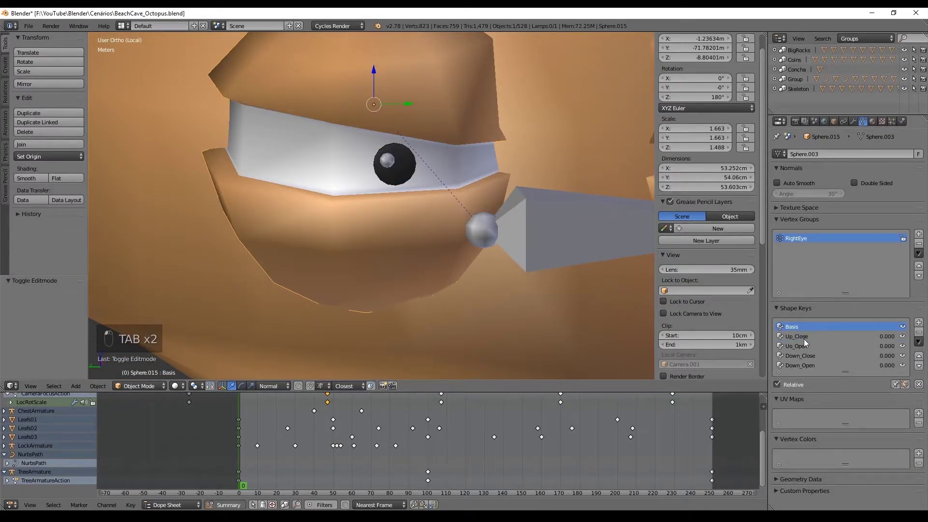
left_click(798, 346)
key("Tab")
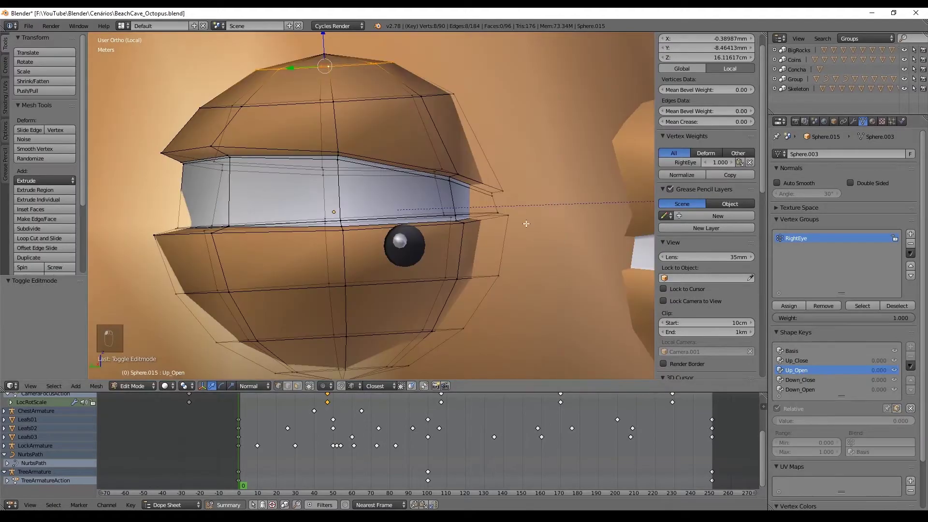
scroll(505, 220, "up", 1)
right_click(514, 189)
scroll(515, 190, "up", 2)
middle_click_drag(521, 192, 511, 197)
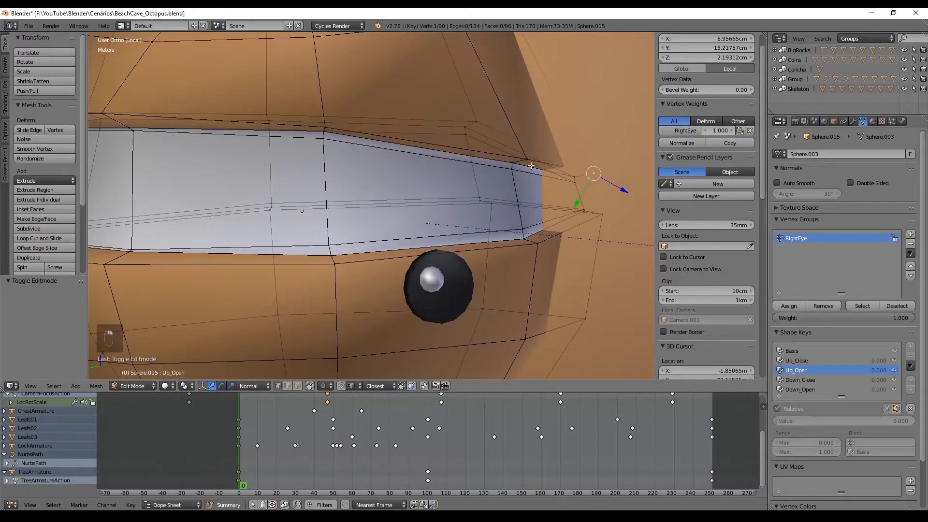
right_click(546, 172, "shift")
middle_click_drag(546, 172, 477, 134)
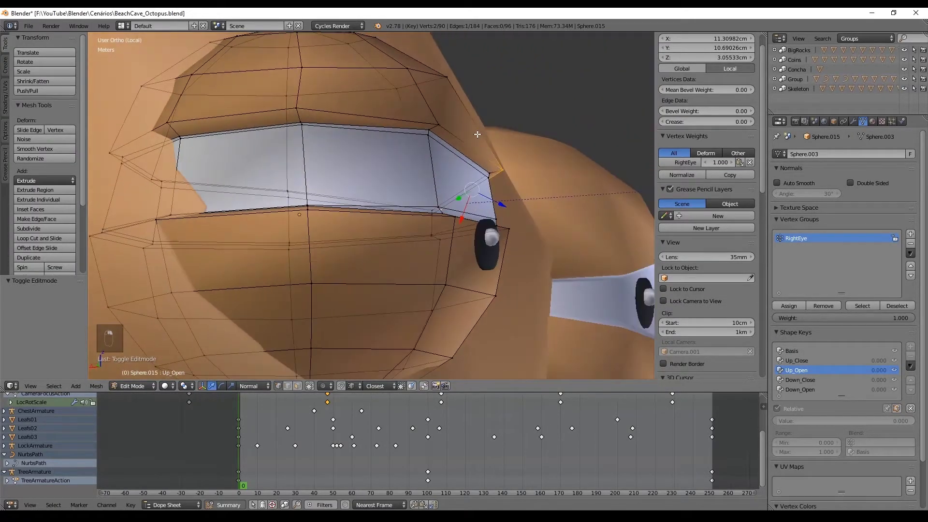
middle_click_drag(181, 118, 185, 126)
key("g")
key("g")
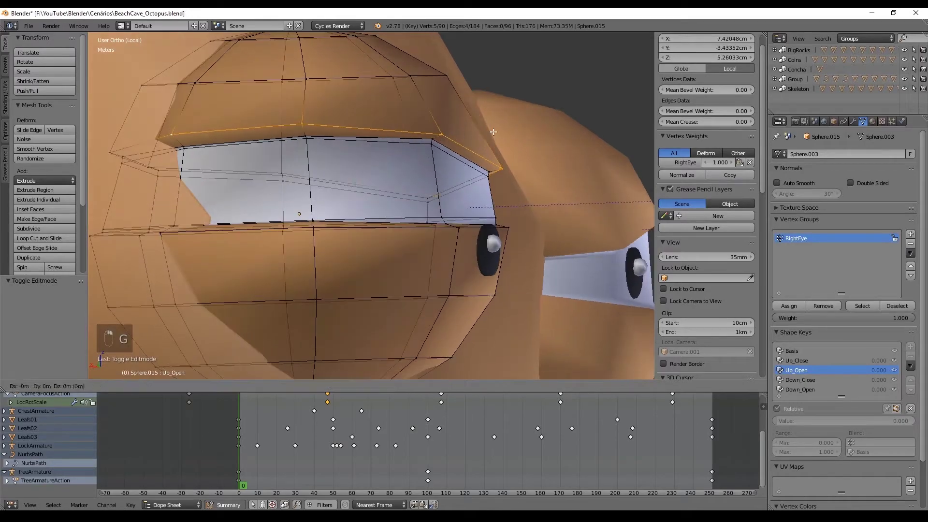
left_click(491, 116)
- Undo the last change and edge-slide the upper eyelid's front edges upward by a factor of about 0.32 in Up_Open
key("n")
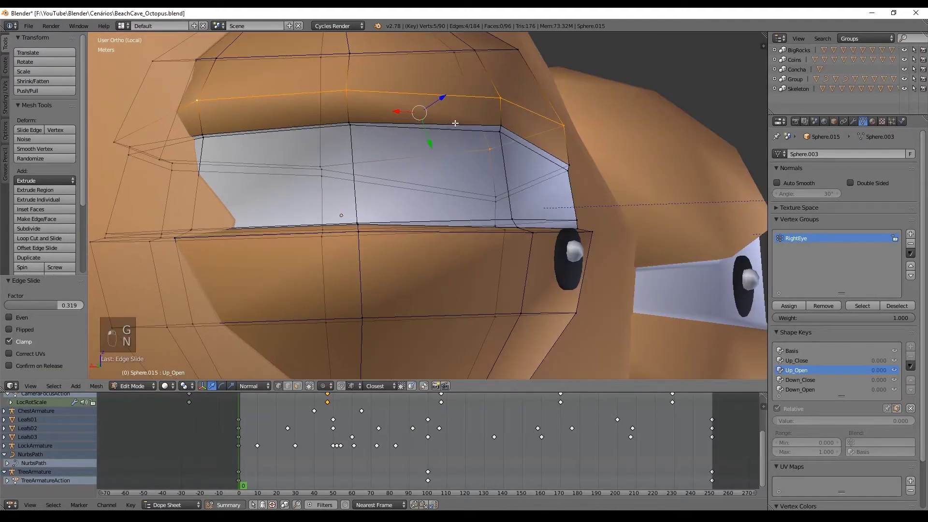
key("n")
key("b")
key("h")
key("ctrl+z")
key("g")
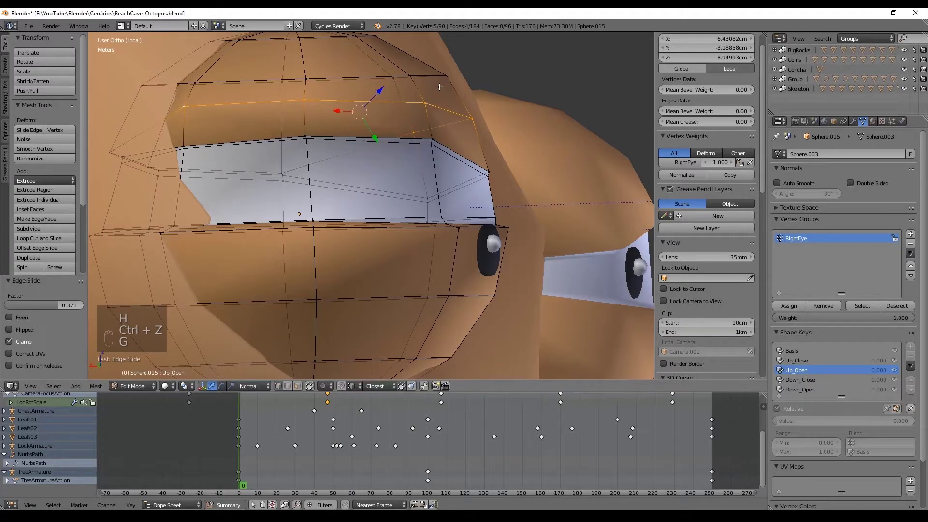
- Edge-slide the upper eyelid's edges by a factor of about 0.11, and raise the rear vertex of its lower edge in Up_Open
middle_click_drag(438, 126, 319, 125)
key("g")
left_click(504, 113)
middle_click_drag(505, 112, 483, 135)
right_click(583, 152)
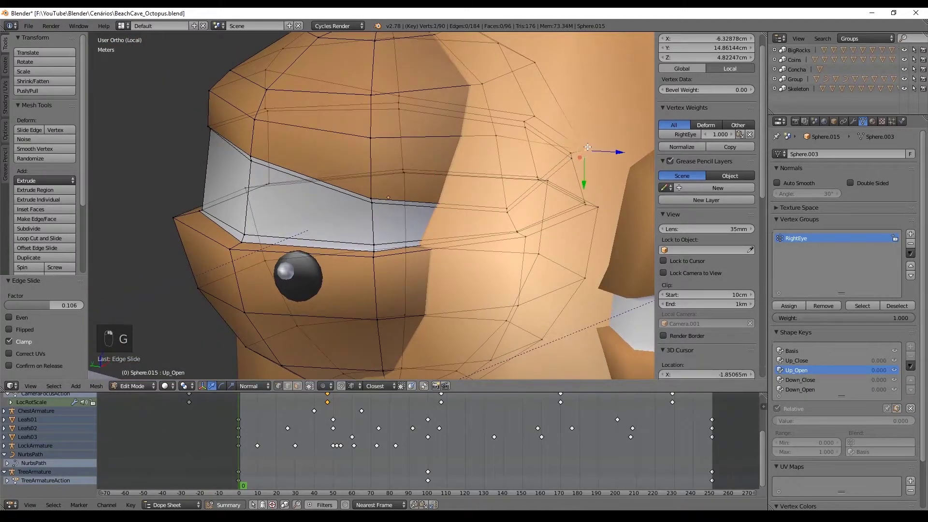
key("g")
left_click(572, 94)
- Edge-slide the upper eyelid's next edge loop upward in Up_Open
middle_click_drag(636, 121, 458, 131)
key("s")
right_click(551, 153)
key("a")
right_click(544, 148, "alt")
key("g")
key("g")
left_click(458, 131)
key("a")
right_click(485, 180, "alt")
- Test the Up_Open shape key in Object Mode by varying its value, and return it to 0
middle_click_drag(527, 182, 522, 191)
key("Tab")
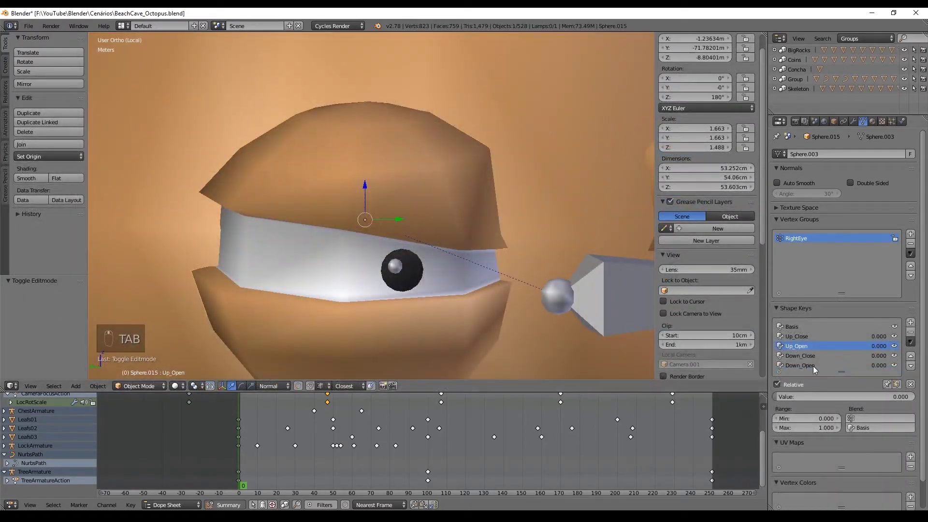
mouse_move(793, 396)
left_mouse_down()
mouse_move(891, 396)
mouse_move(778, 396)
left_mouse_up()
- In the Down_Close shape key, move the lower eyelid's edge vertices near the inner corner up toward the upper lid
left_click(792, 327)
key("Tab")
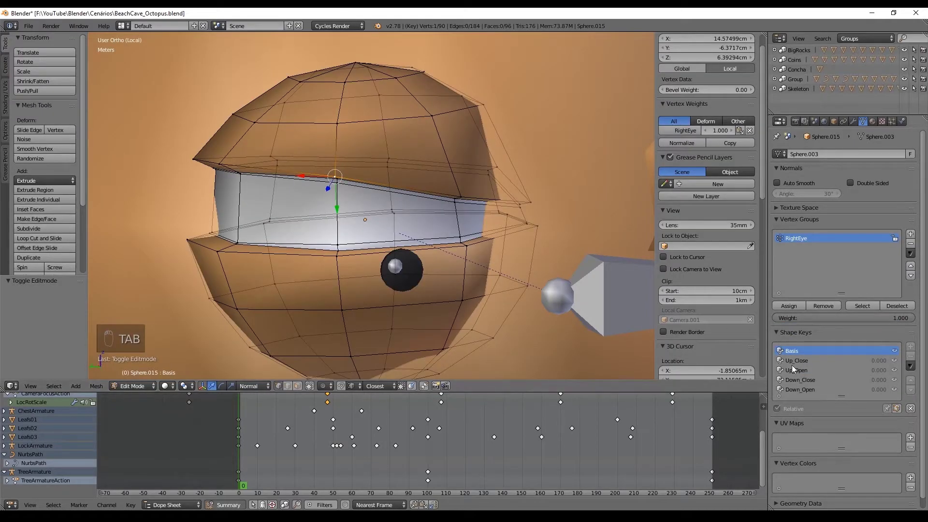
left_click(808, 381)
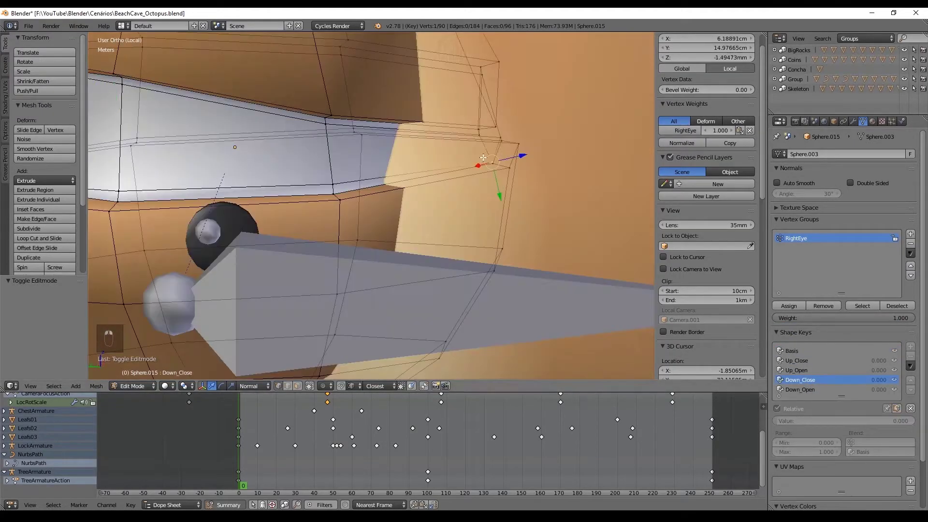
scroll(503, 155, "up", 3)
key("g")
key("g")
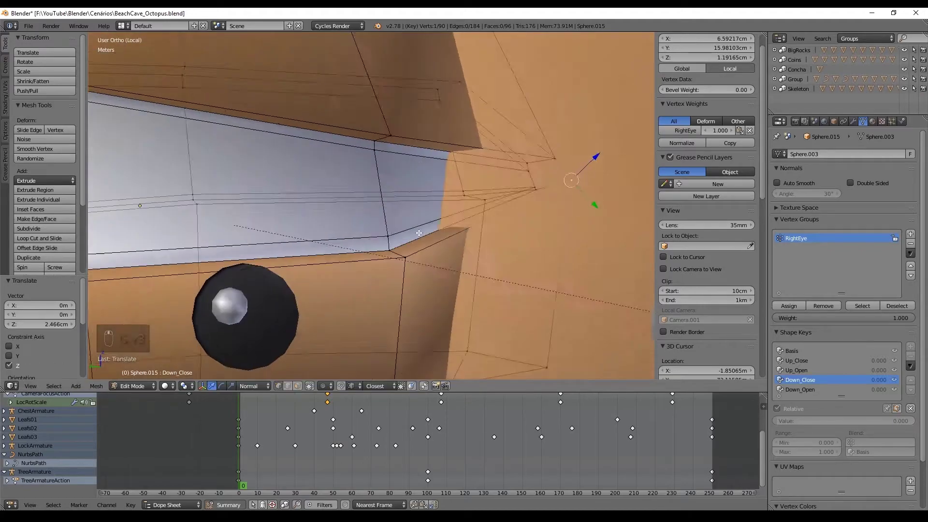
scroll(419, 233, "down", 3)
key("g")
key("g")
left_click(386, 189)
- Select another inner-corner vertex of the lower eyelid and raise it along Z in Down_Close, adjusting its position
middle_click_drag(385, 189, 617, 203, "shift")
right_click(560, 201, "shift")
key("g")
key("z")
left_click(354, 149)
key("g")
left_click(481, 203)
right_click(624, 193)
- Test the closed eye in Object Mode with Down_Close and Up_Close at 1, and examine the gap at the inner corner
key("Tab")
scroll(617, 233, "down", 5)
left_click_drag(794, 397, 886, 397)
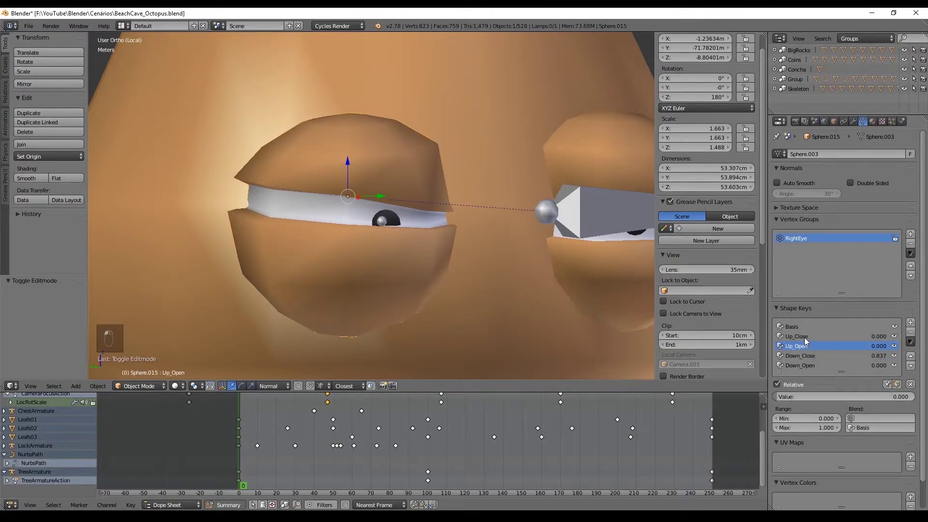
left_click_drag(782, 396, 897, 396)
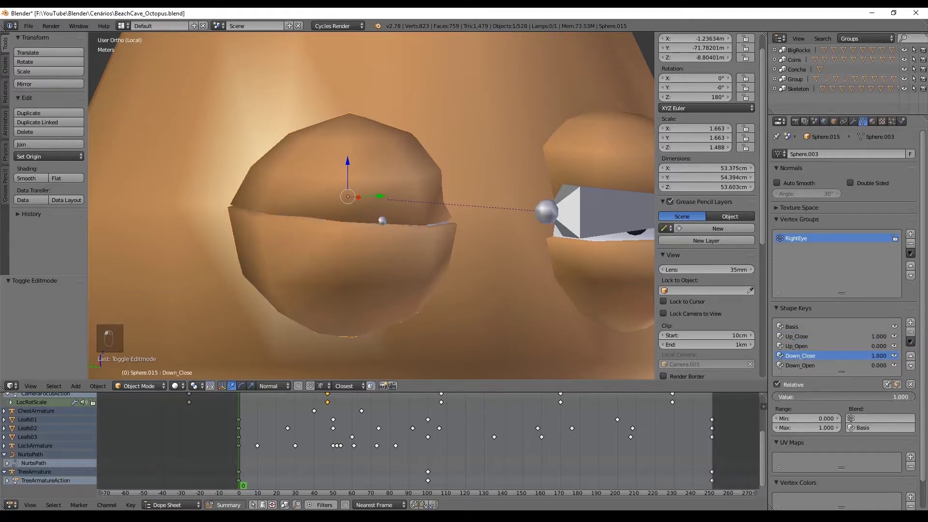
mouse_move(256, 238)
middle_mouse_down()
mouse_move(178, 240)
mouse_move(271, 251)
mouse_move(245, 245)
middle_mouse_up()
scroll(401, 254, "up", 6)
middle_click_drag(481, 270, 337, 230, "shift")
scroll(337, 230, "up", 1)
- In the Up_Close shape key, move the upper eyelid's inner-corner vertex down by about 8.6 mm
left_click(805, 338)
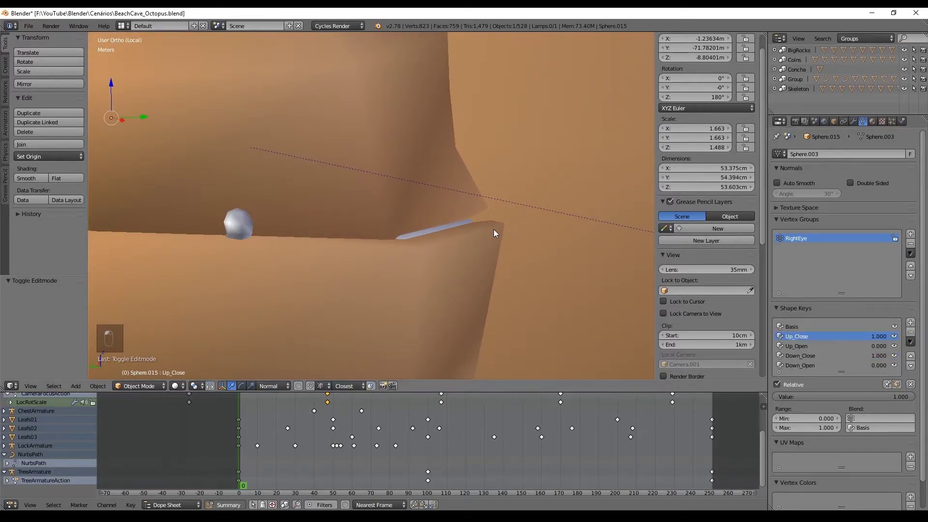
key("Tab")
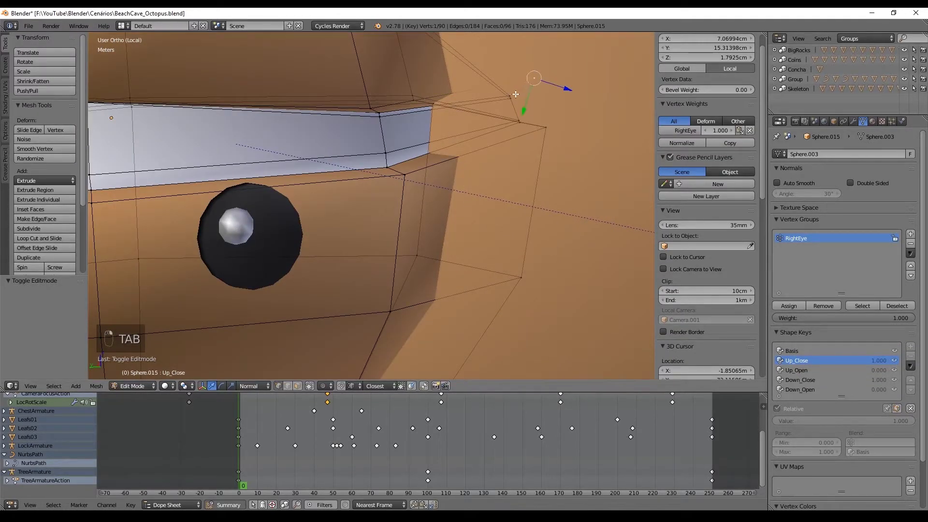
right_click(516, 94, "shift")
middle_click_drag(532, 102, 508, 89)
right_click(508, 90)
key("g")
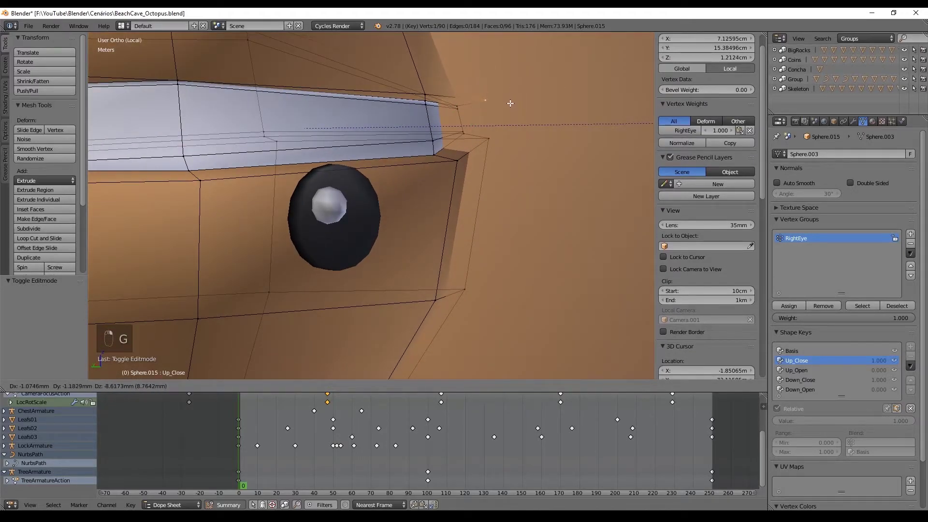
left_click(510, 103)
- Select the neighbouring vertices at the upper eyelid's inner corner and lower them about 6.4 mm along Z in Up_Close
right_click(457, 107, "shift")
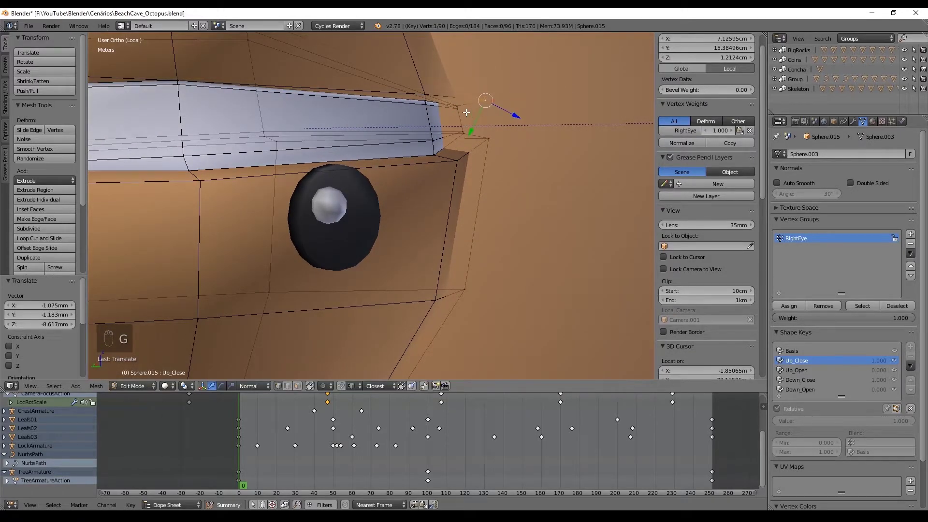
key("ctrl+space")
key("g")
left_click(500, 96)
scroll(491, 141, "down", 3)
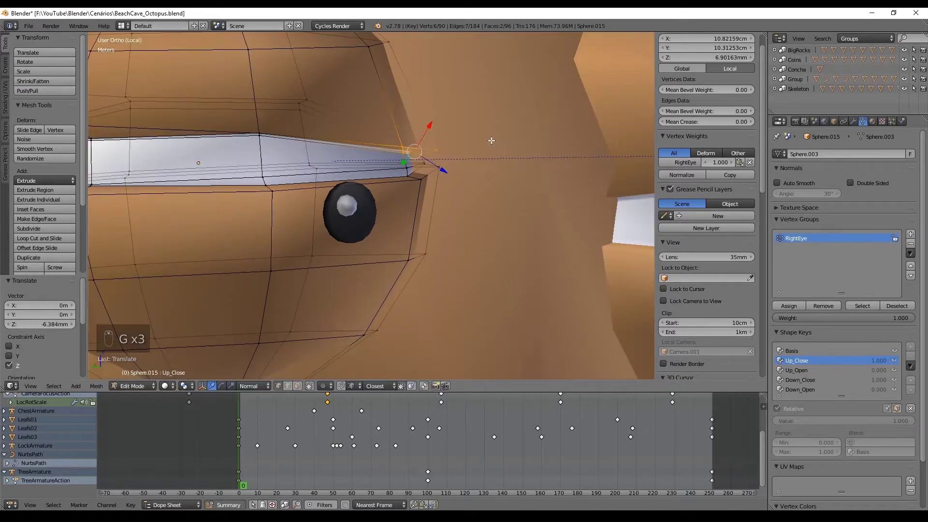
- Inspect the closed eyelids' inner corner in Object Mode from several angles
key("Tab")
middle_click_drag(487, 148, 424, 191)
scroll(424, 191, "down", 3)
scroll(424, 191, "up", 5)
key("Tab")
middle_click_drag(348, 214, 445, 203)
key("Tab")
- In the Down_Close shape key, slide the lower eyelid's corner vertex along its edge to close the remaining gap
key("Tab")
left_click(810, 381)
right_click(323, 196)
left_click_drag(334, 210, 341, 188)
middle_click_drag(342, 188, 527, 145)
right_click(537, 124)
key("g")
key("g")
left_click(582, 117)
- Check the closed eyelids in Object Mode, and return the Up_Close and Down_Close values to 0
key("Tab")
scroll(542, 194, "down", 4)
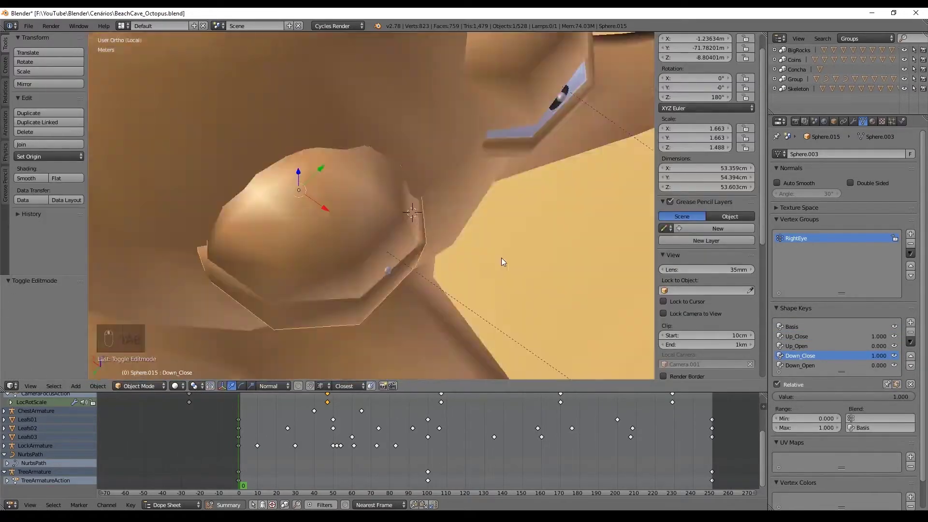
middle_click_drag(501, 257, 435, 213)
left_click_drag(811, 397, 853, 397)
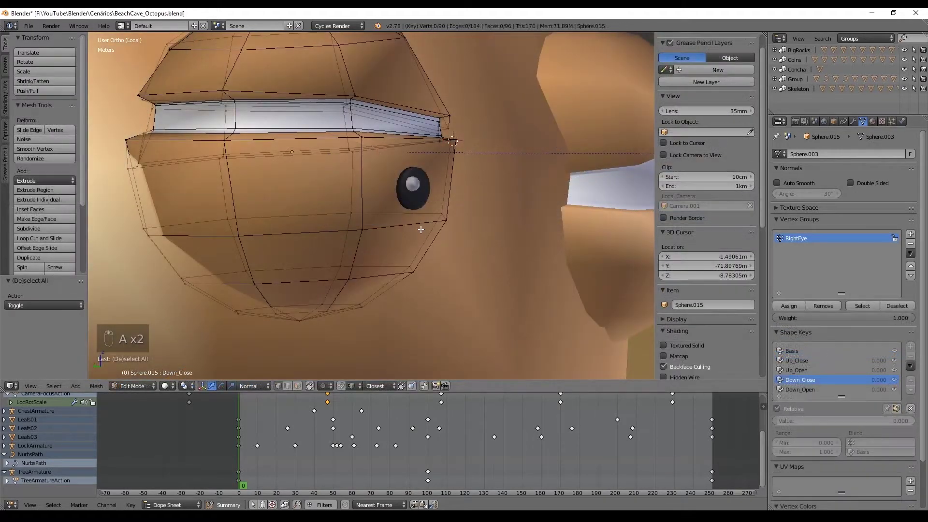
- Edge-slide the first edge loop below the lower eyelid's rim upward in Down_Close
right_click(425, 223, "alt")
key("g")
key("g")
left_click(463, 205)
- Edge-slide the lower eyelid's second edge loop below the rim upward and scale it in Down_Close
key("a")
right_click(431, 256, "alt")
key("g")
key("g")
left_click(481, 217)
key("s")
left_click(485, 215)
- Edge-slide the lower eyelid's bottommost edge loop upward in Down_Close
key("a")
right_click(356, 303, "alt")
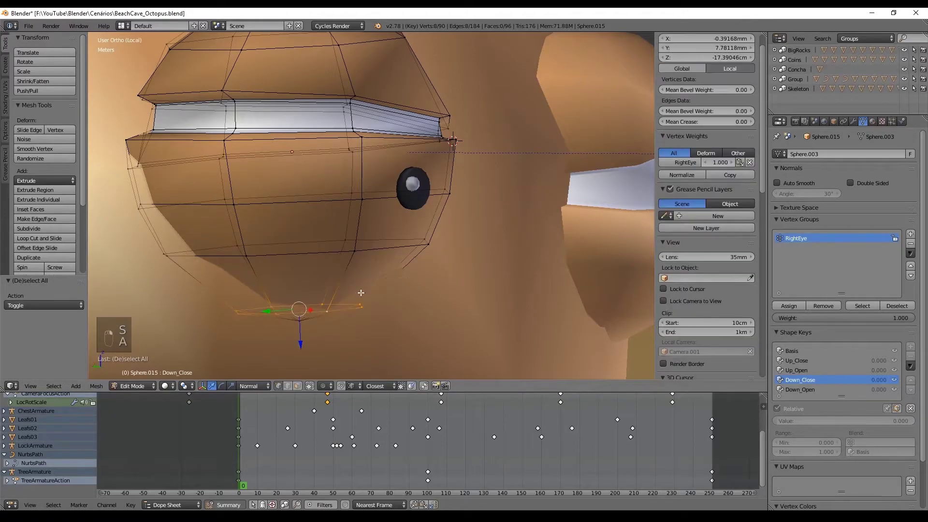
left_click(453, 251)
- Test the Down_Close shape key in Object Mode by varying its value, and return it to 0
middle_click_drag(452, 251, 425, 264)
key("Tab")
scroll(435, 261, "down", 2)
left_click_drag(793, 397, 774, 397)
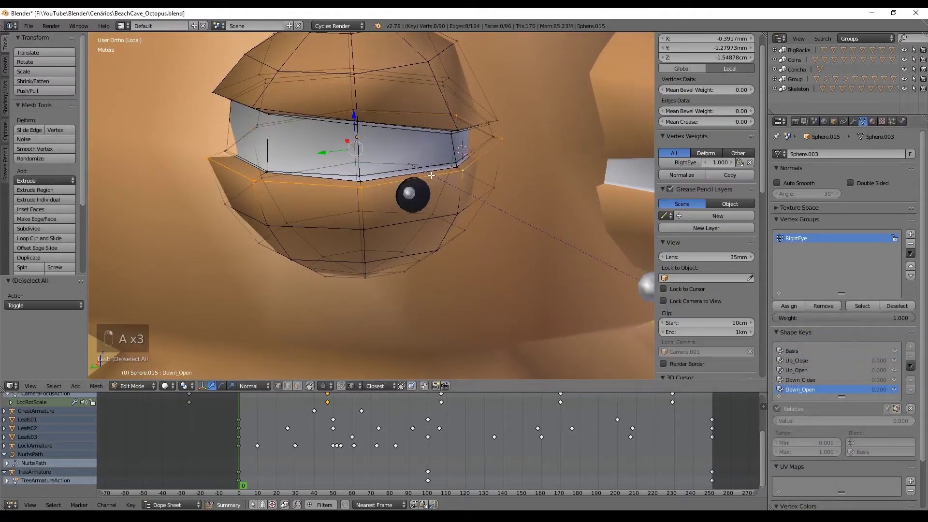
- Undo the last changes in Down_Open, then move the lower eyelid's whole rim down and rotate it about the Y axis
key("ctrl+z")
key("ctrl+z")
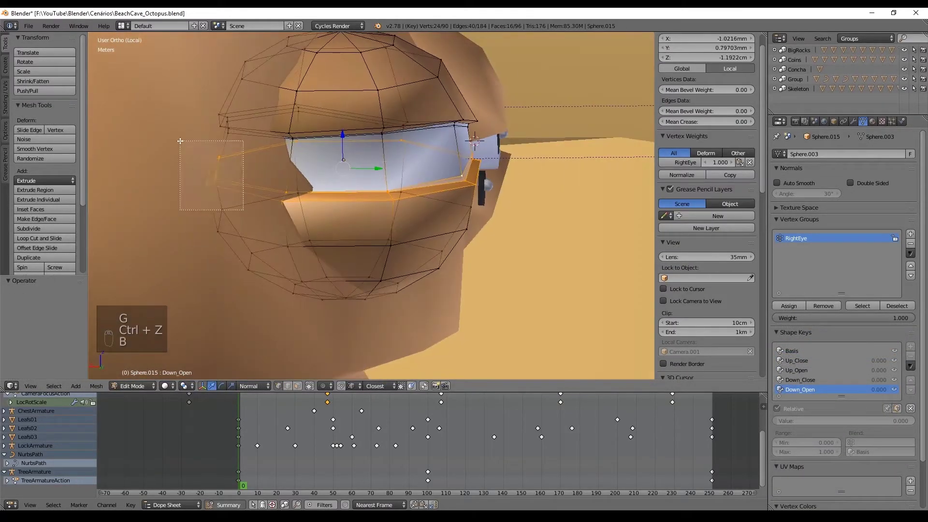
middle_click_drag(435, 155, 464, 217)
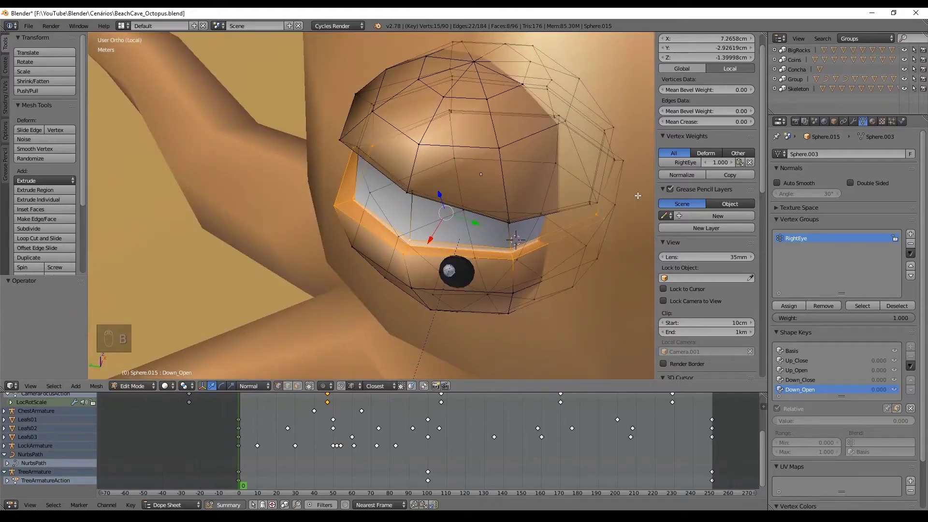
key("g")
left_click(426, 203)
key("r")
key("y")
left_click(477, 209)
- Select the edge loop below the lower eyelid's rim and edge-slide it downward by a factor of about 0.45 in Down_Open
key("a")
key("b")
left_click_drag(462, 269, 290, 227)
key("g")
key("g")
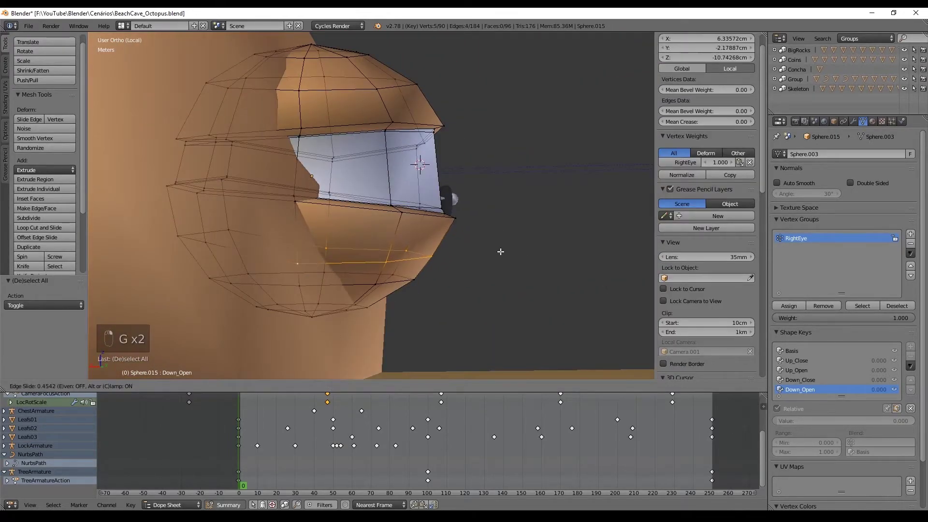
left_click(499, 251)
- Select the next lower edge loop of the lower eyelid and edge-slide it downward in Down_Open
key("a")
key("b")
left_click_drag(285, 295, 540, 269)
middle_click_drag(539, 269, 520, 273)
key("g")
key("g")
left_click(513, 291)
- Clear the mesh selection and inspect the open eye in Object Mode with Up_Open and Down_Open at 1
key("a")
key("b")
left_click_drag(285, 341, 431, 307)
key("a")
middle_click_drag(464, 310, 433, 311)
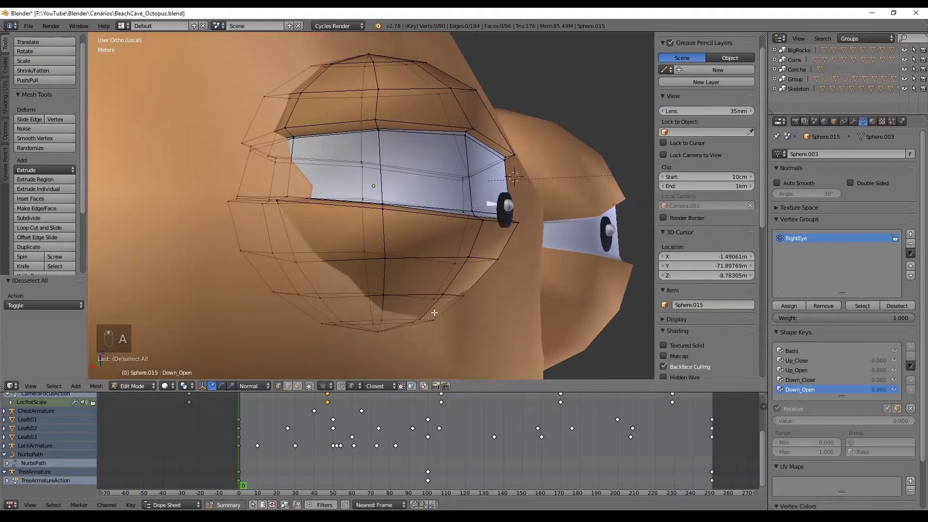
middle_click_drag(561, 290, 528, 286)
key("Tab")
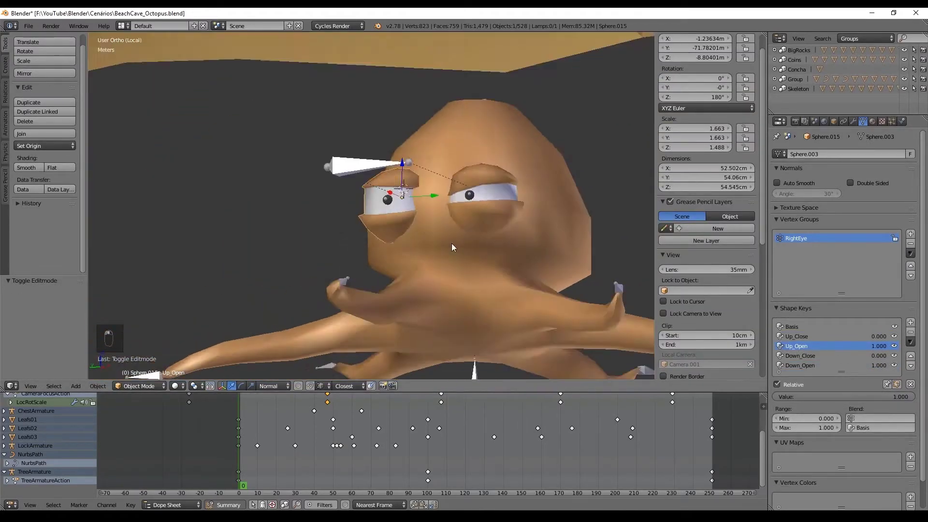
scroll(526, 246, "down", 5)
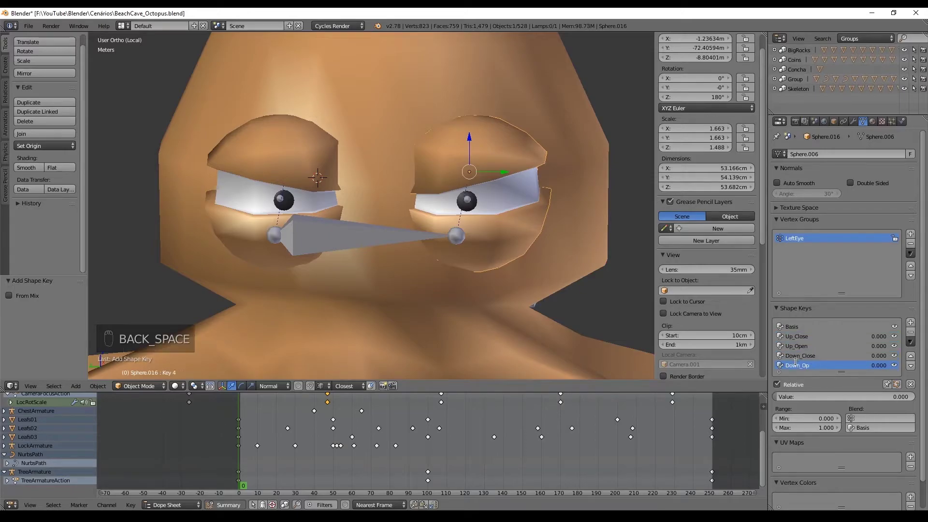
- Open the left eyelid's Up_Close shape key for editing in Edit Mode
left_click(796, 336)
key("Tab")
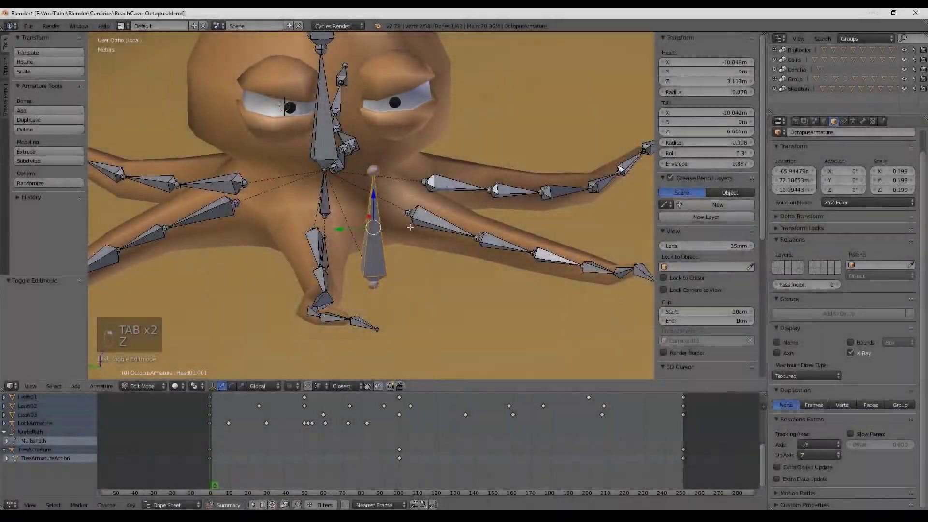
- Clear the parent of the separate upright bone in front of the octopus, checking the armature in Pose Mode
middle_click_drag(410, 227, 446, 209)
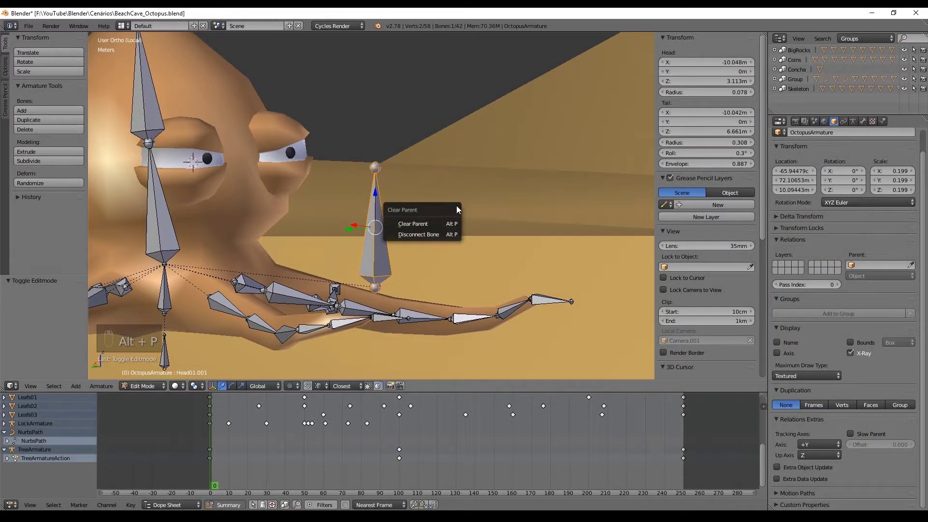
left_click(440, 223)
key("Tab")
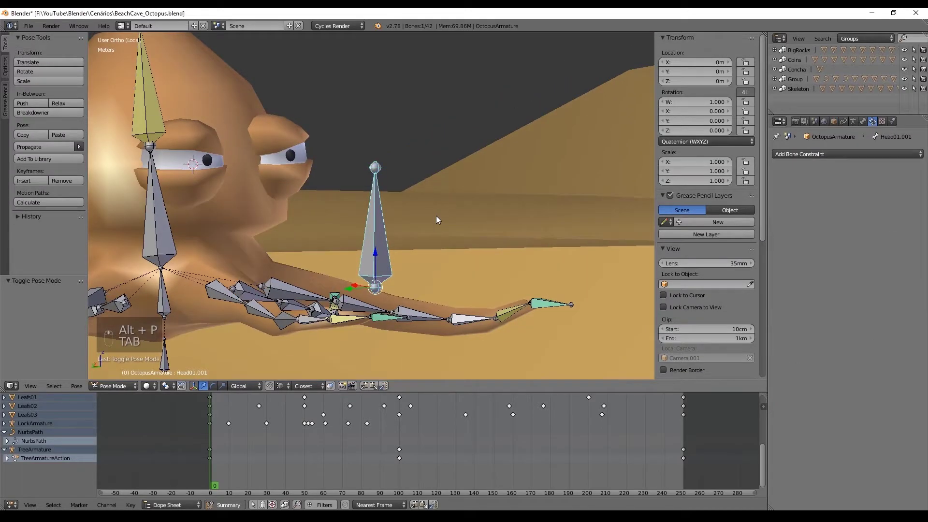
key("Tab")
middle_click_drag(437, 217, 416, 221)
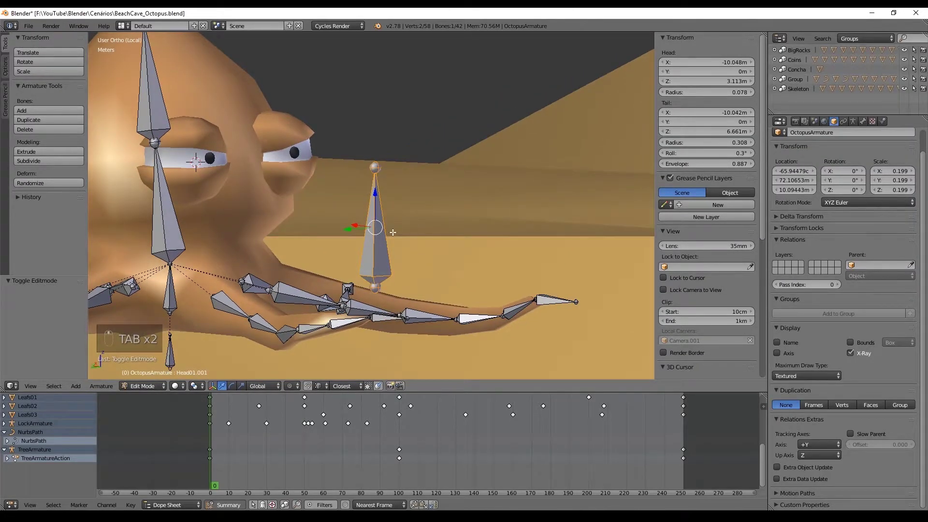
- Clear the location and rotation of all the octopus armature's bones in Pose Mode, ending in Edit Mode
key("Tab")
key("Tab")
key("Tab")
key("Tab")
key("ctrl+Tab")
key("a")
key("a")
key("a")
key("a")
key("a")
key("a")
key("a")
key("a")
key("a")
key("a")
key("a")
key("a")
key("a")
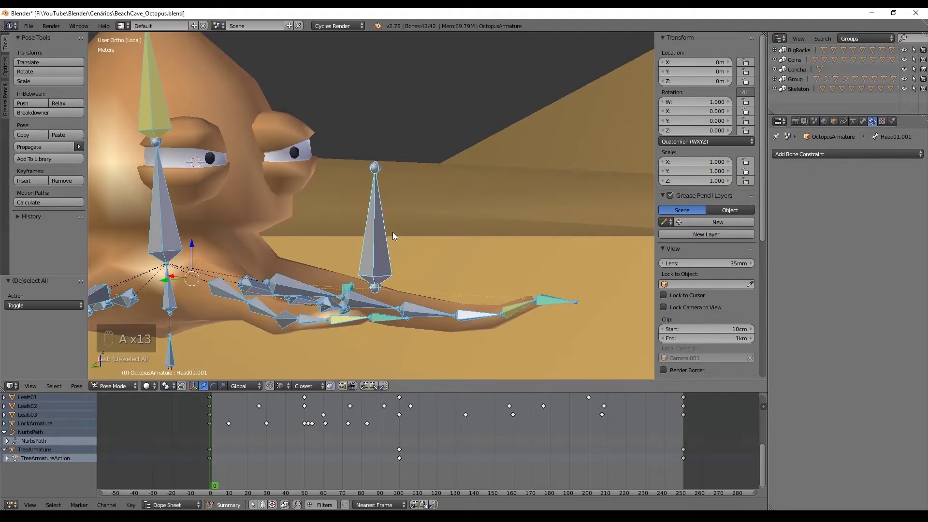
key("alt+r")
key("Tab")
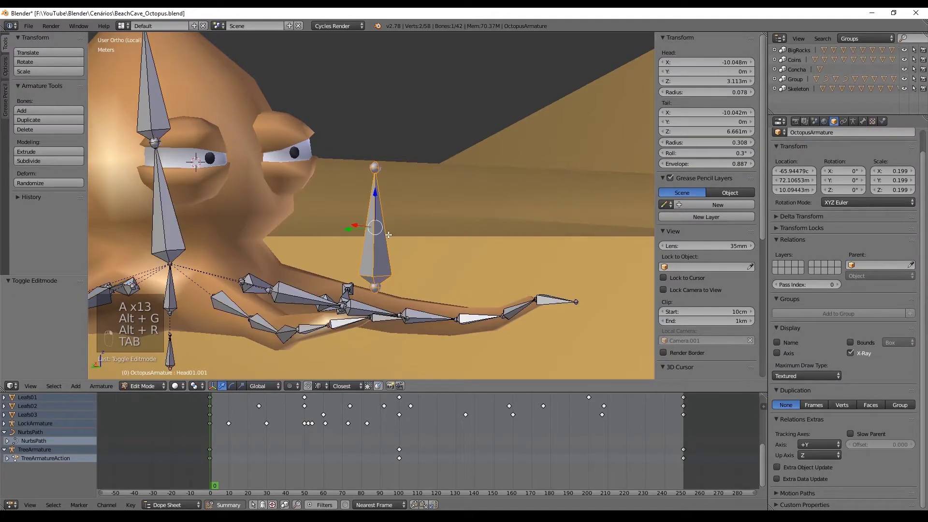
- Rotate the separate bone 90° about the X axis and raise it about 34 cm along Z to eye level
middle_click_drag(424, 223, 519, 194, "shift")
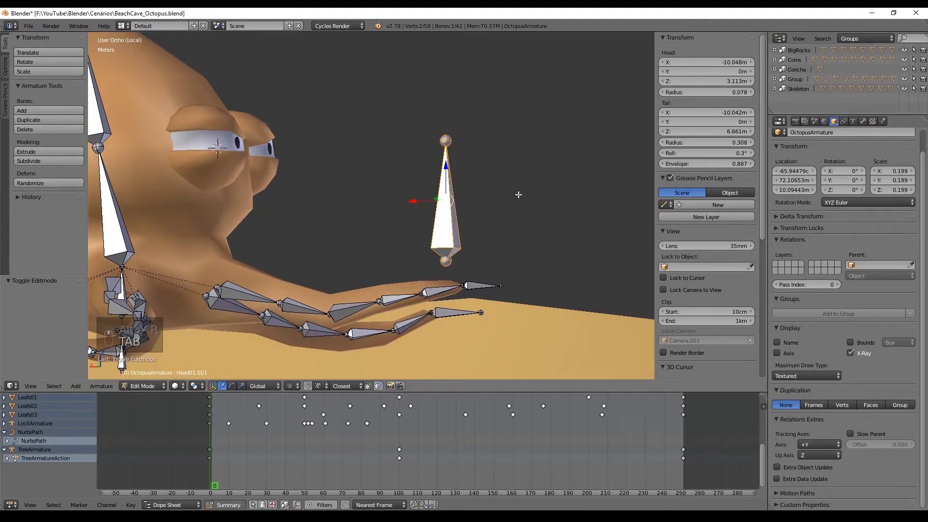
type("r90")
key("Return")
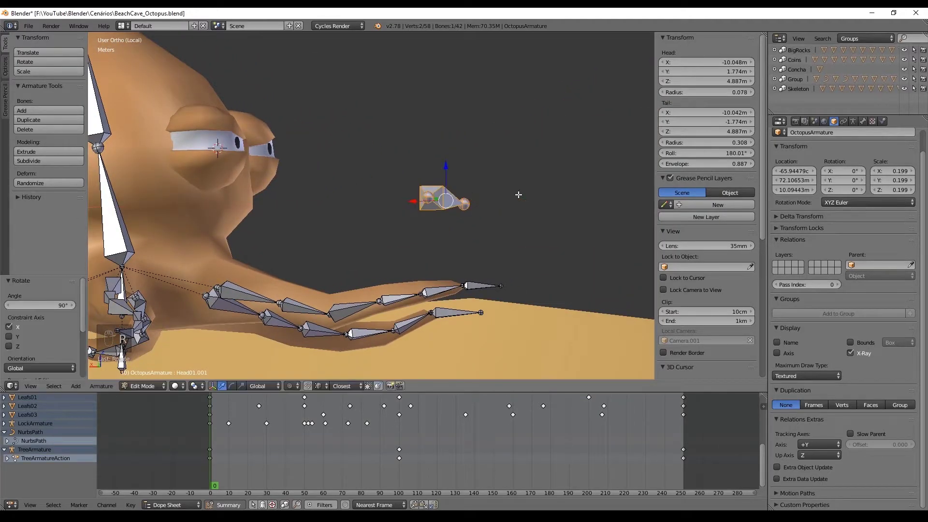
key("ctrl+KP_3")
middle_click_drag(515, 201, 484, 248, "shift")
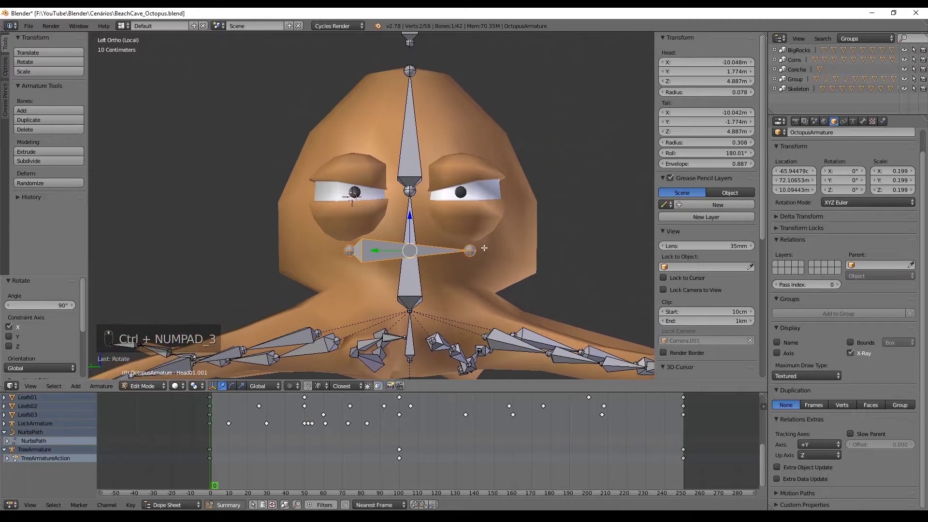
key("g")
key("z")
left_click(425, 193)
- Scale the horizontal bone down by a factor of about 0.85 in wireframe shading, bringing its ends towards the eye centres
key("z")
scroll(430, 208, "up", 3)
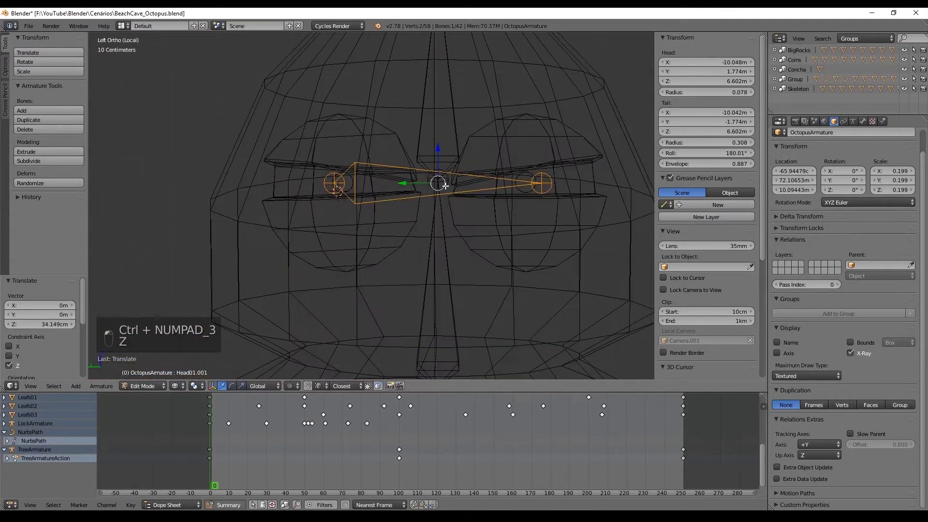
key("s")
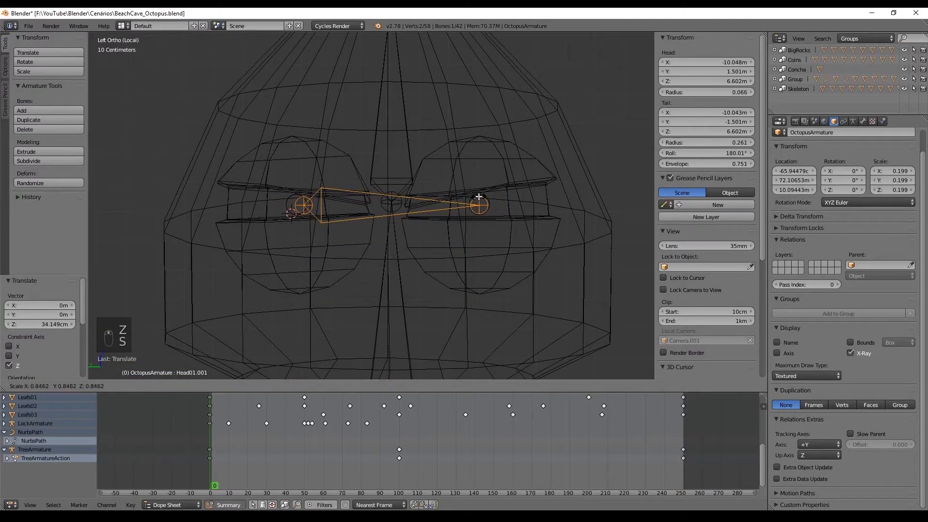
left_click(481, 198)
- Shift the bone's tail and head along Y to align them with the eye centres, the head at about Y 1.611 m
scroll(531, 204, "up", 2)
left_click_drag(514, 203, 509, 204)
mouse_move(242, 206)
left_mouse_down()
mouse_move(232, 208)
mouse_move(243, 206)
left_mouse_up()
right_click(278, 188)
right_click(260, 206)
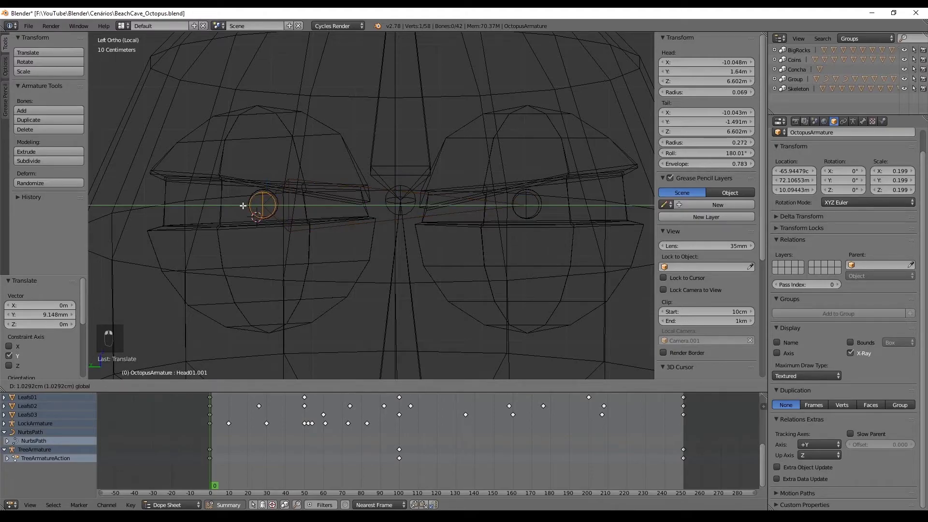
left_click(246, 205)
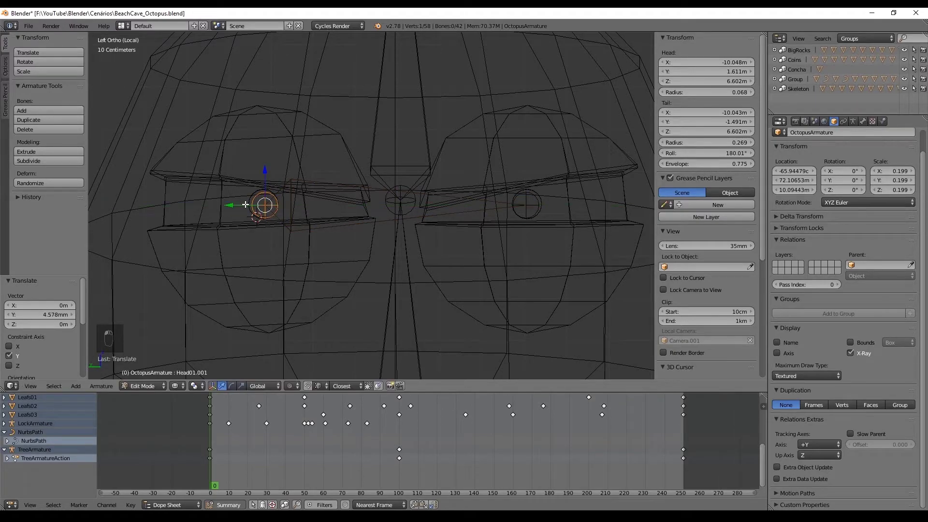
right_click(525, 205)
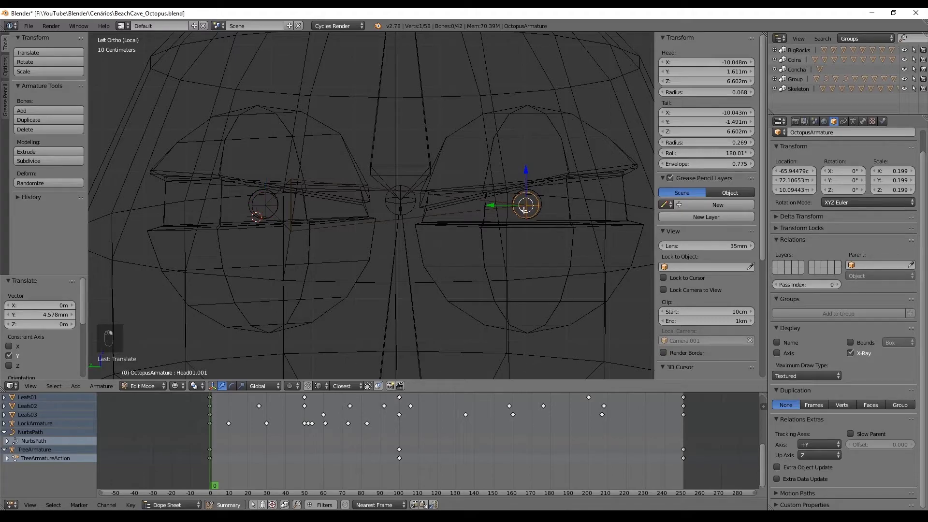
- Return to solid shading in Object Mode and add a Track To constraint to the eye Sphere.015
key("Tab")
mouse_move(479, 214)
middle_mouse_down()
mouse_move(433, 238)
mouse_move(369, 233)
middle_mouse_up()
key("Tab")
key("z")
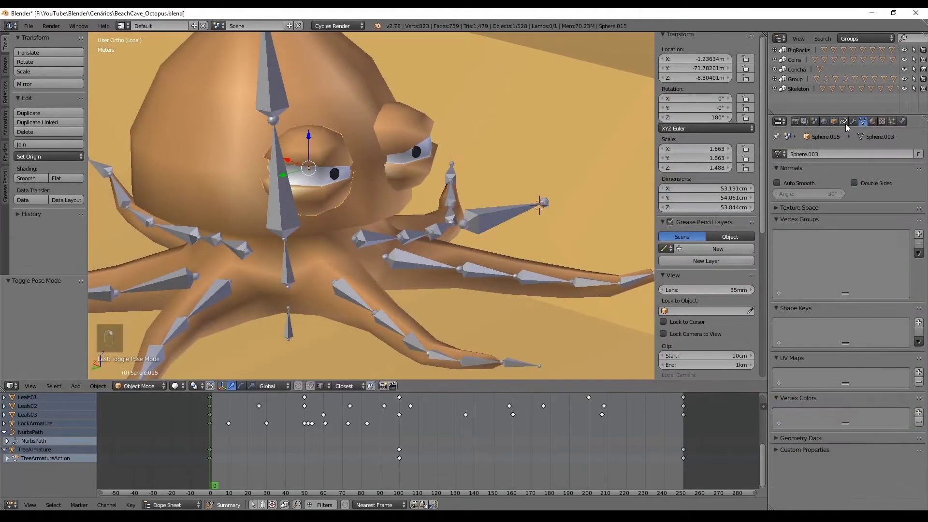
left_click(846, 124)
left_click(822, 155)
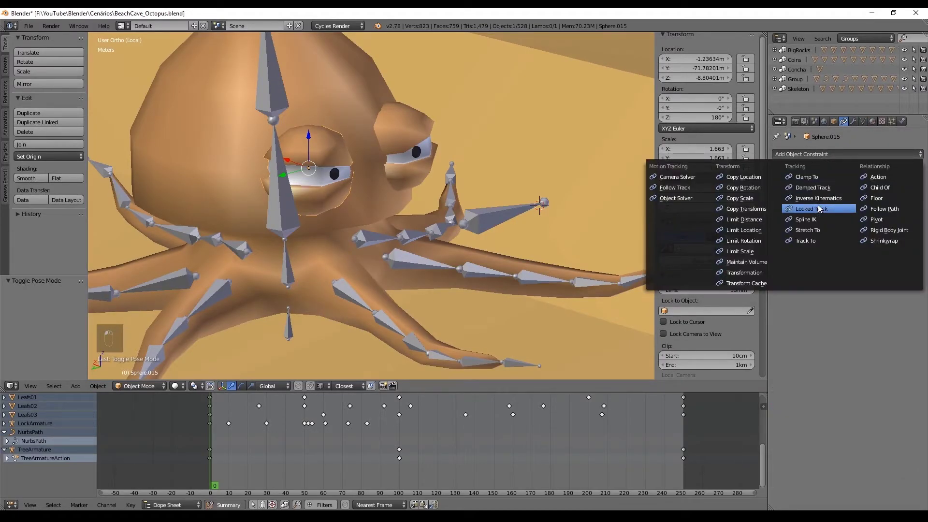
left_click(812, 241)
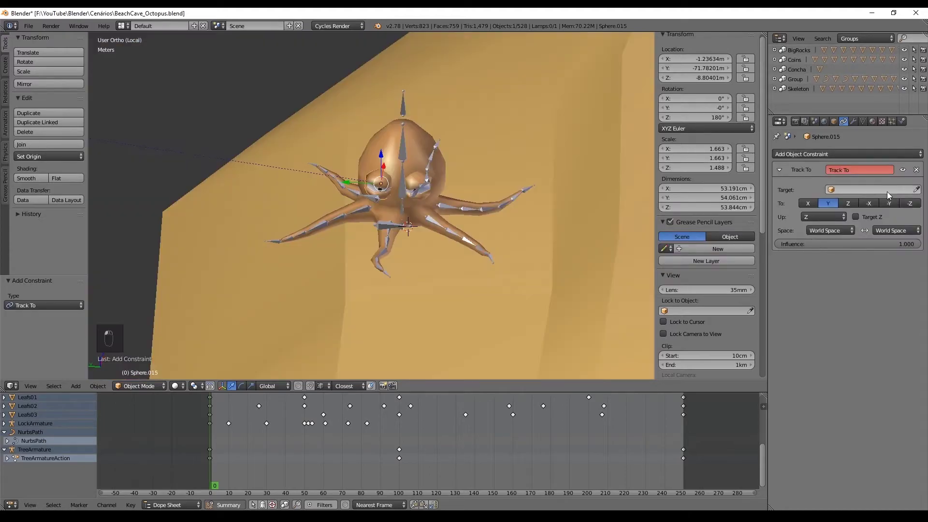
- Set OctopusArmature as the target of the eye's Track To constraint
left_click(887, 190)
type("arm")
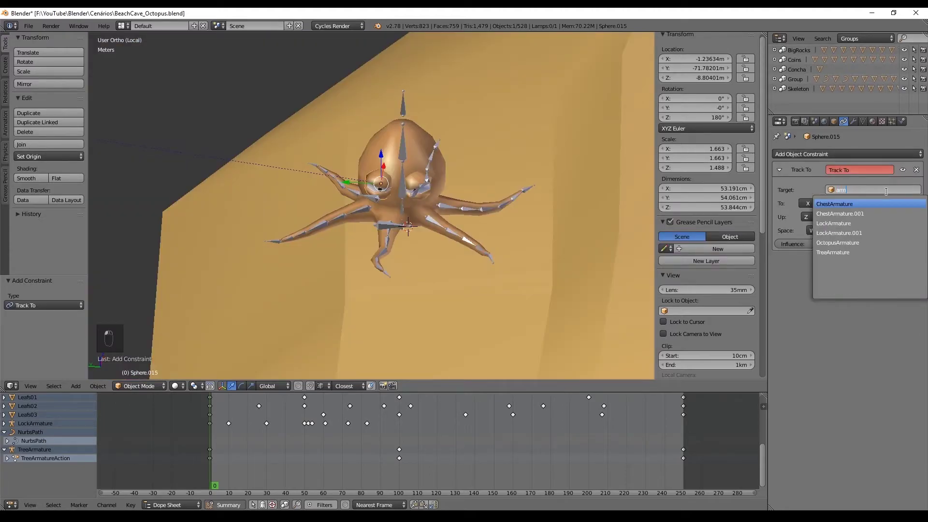
key("Down")
key("Down")
key("Down")
key("Down")
key("Return")
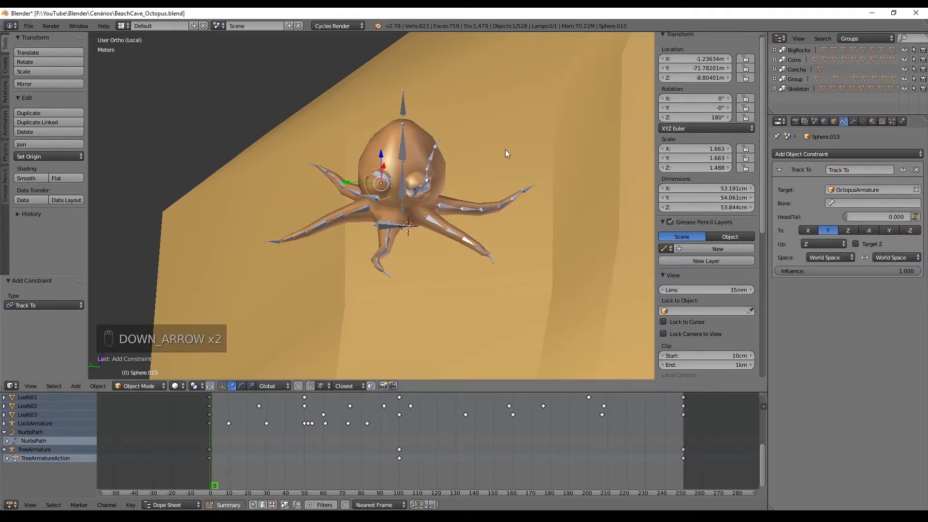
- Set the Track To constraint's target bone to EyesCtrl and inspect the eye's orientation
scroll(503, 155, "up", 5)
left_click(834, 203)
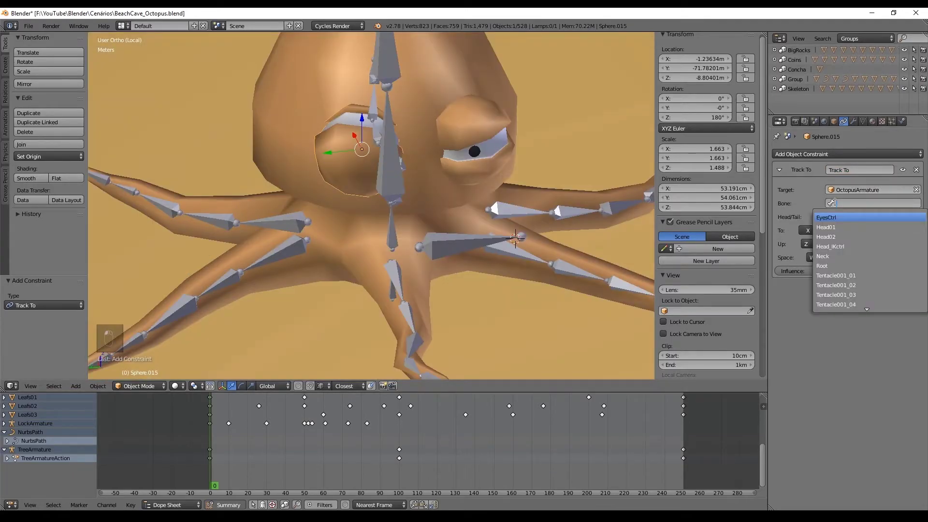
type("ey")
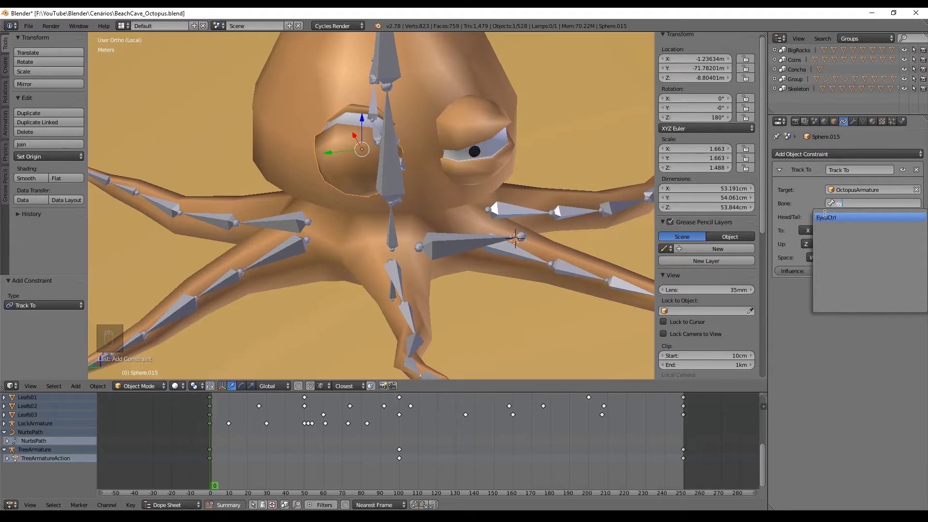
left_click(826, 217)
middle_click_drag(500, 167, 511, 138)
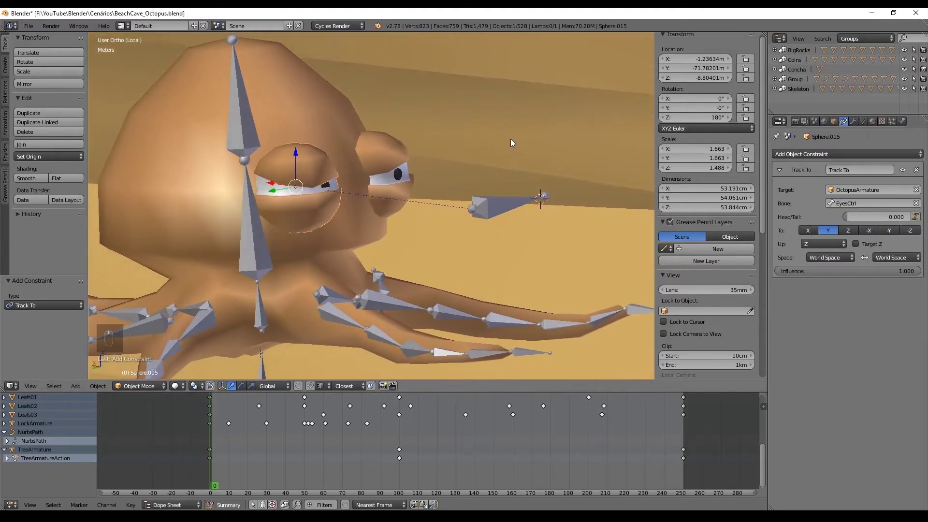
scroll(442, 166, "up", 4)
middle_click_drag(443, 166, 461, 189, "shift")
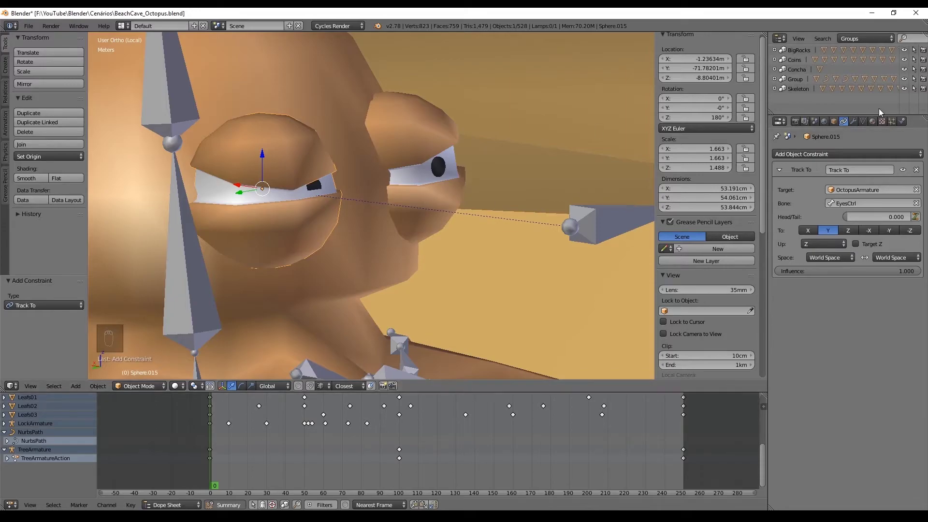
- Display the local axes of Sphere.015 and set its Track To constraint's tracking axis to X
left_click(834, 122)
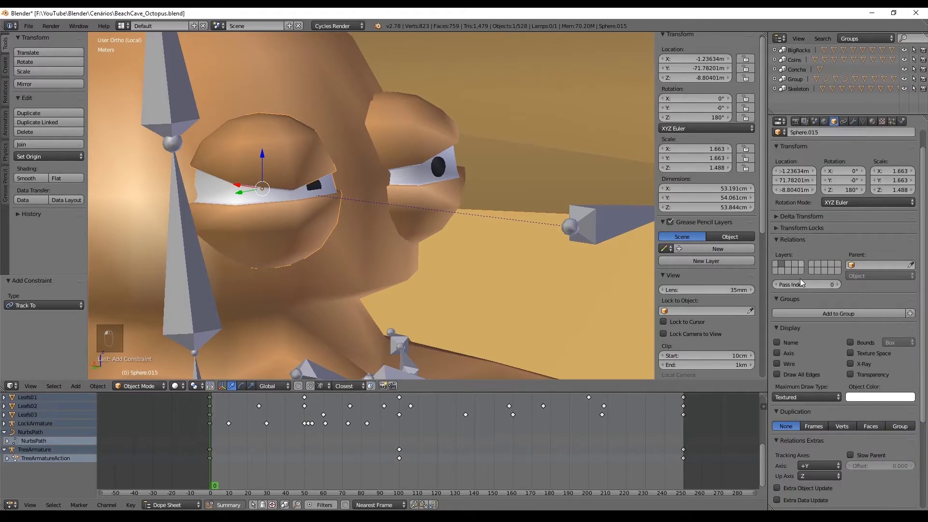
left_click(802, 353)
scroll(395, 219, "down", 8)
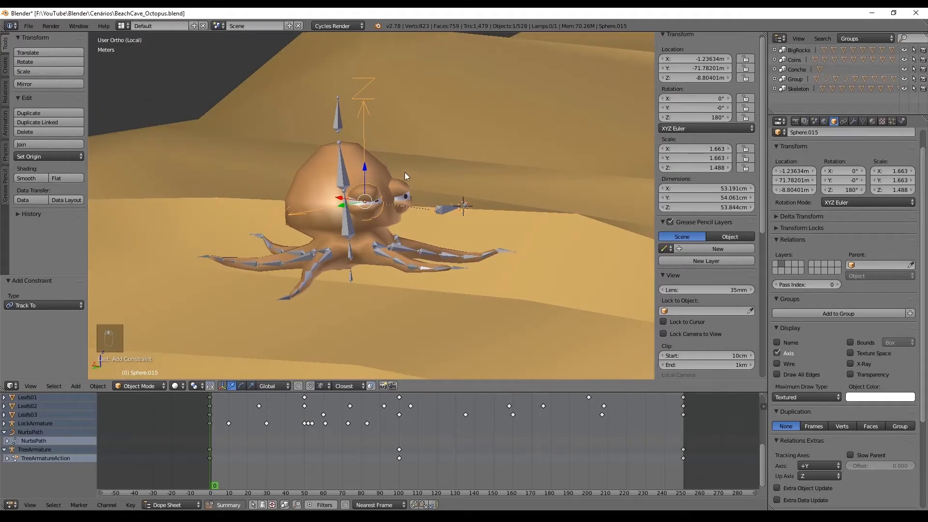
scroll(405, 173, "up", 3)
middle_click_drag(385, 179, 447, 170)
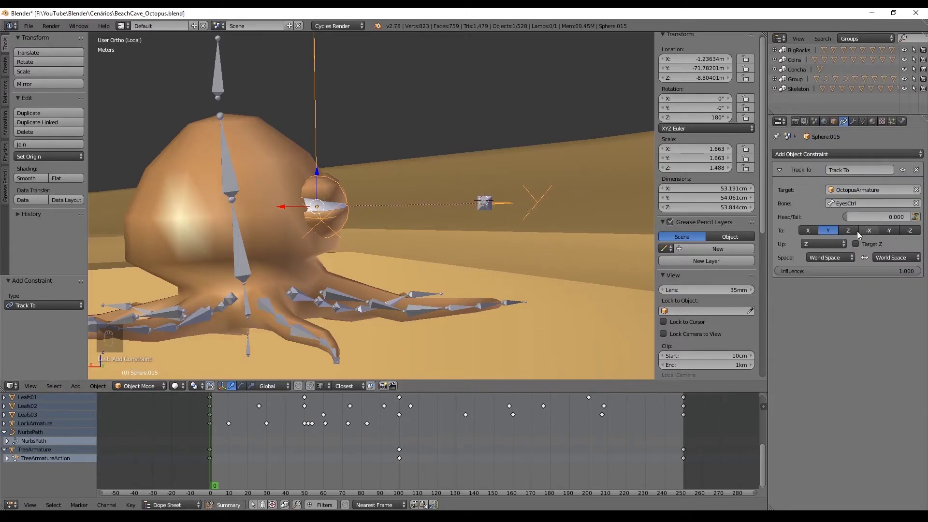
left_click(812, 231)
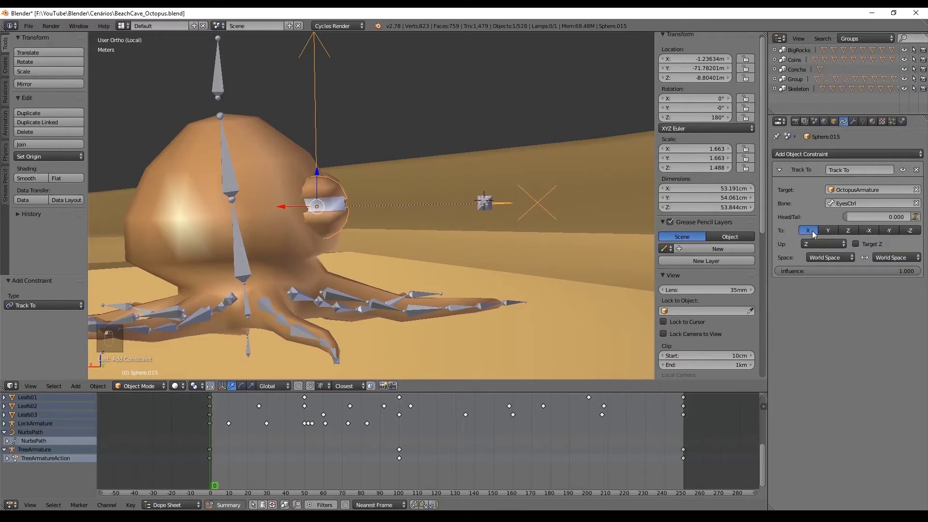
middle_click_drag(487, 180, 426, 177)
- Select the octopus's other eye, Sphere.016, and display its local axes
right_click(481, 167)
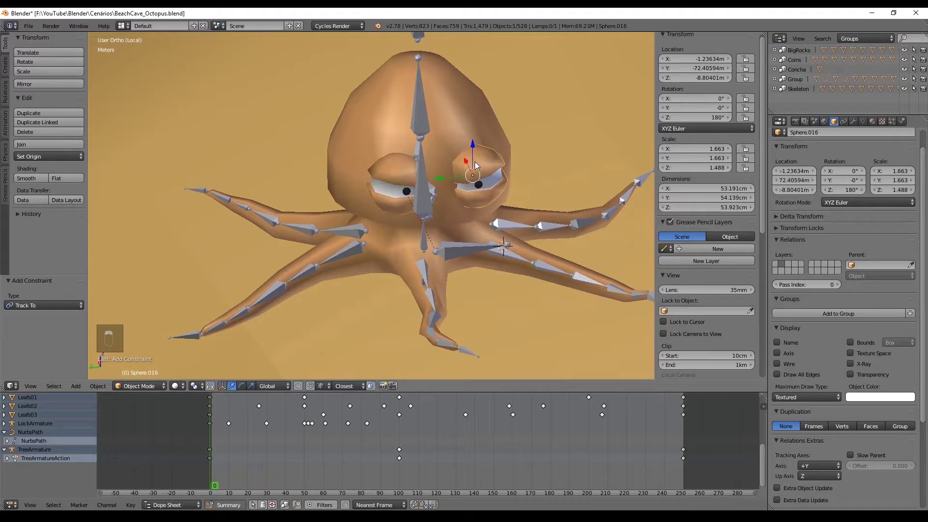
left_click(778, 354)
middle_click_drag(450, 130, 479, 177)
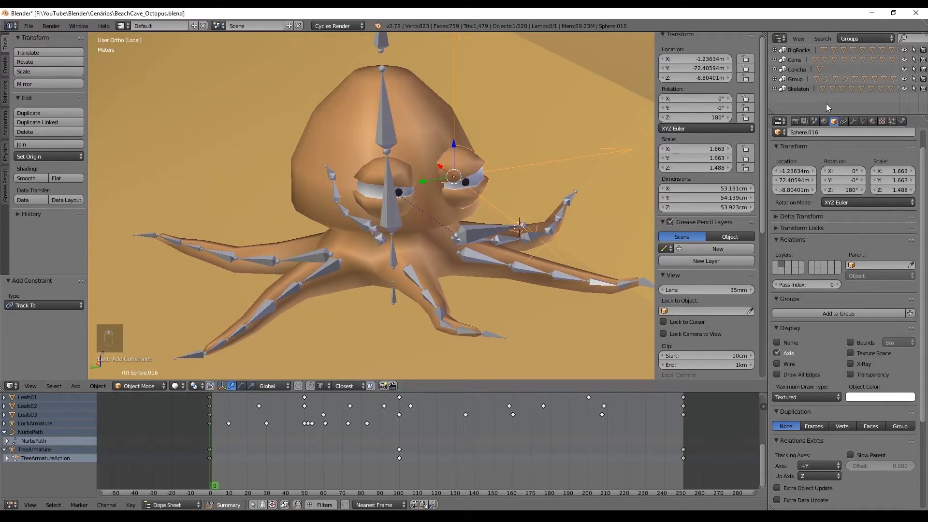
- Add a Track To constraint to Sphere.016 with OctopusArmature as its target
left_click(844, 121)
left_click(818, 153)
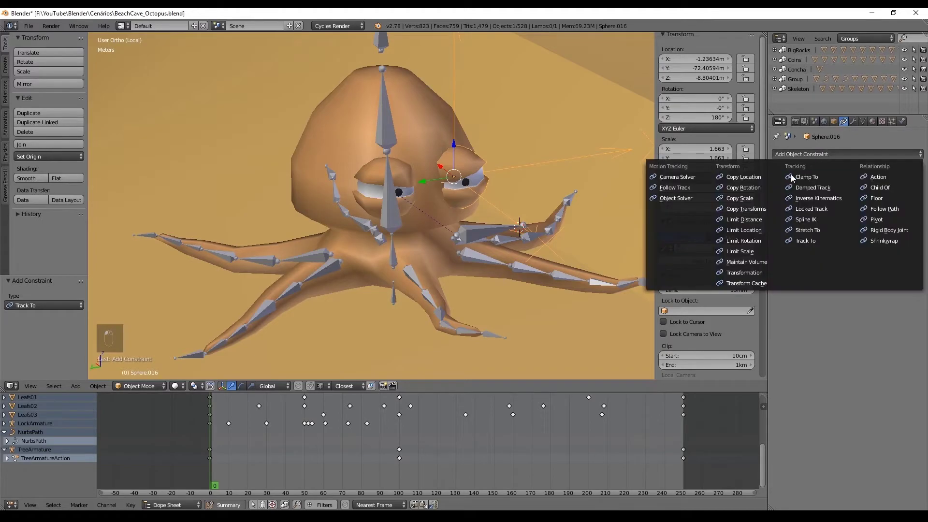
left_click(806, 241)
left_click(865, 189)
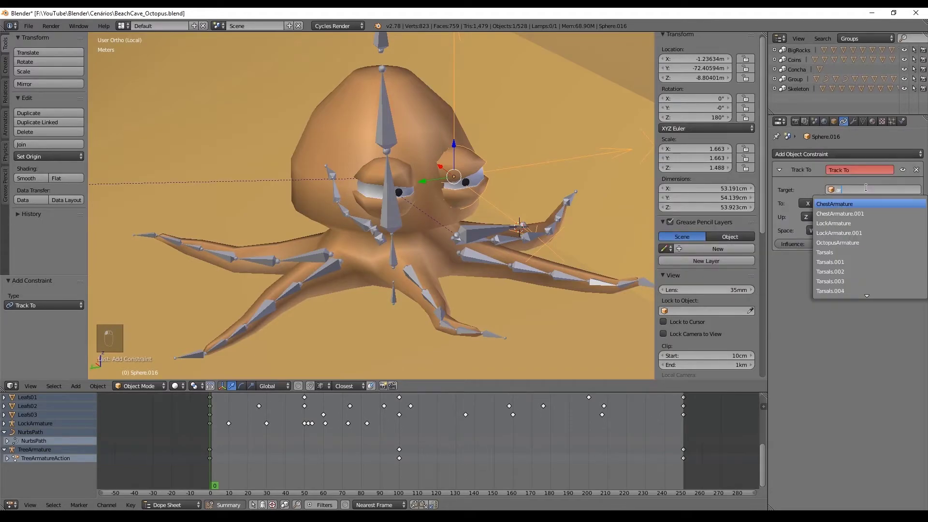
left_click(865, 243)
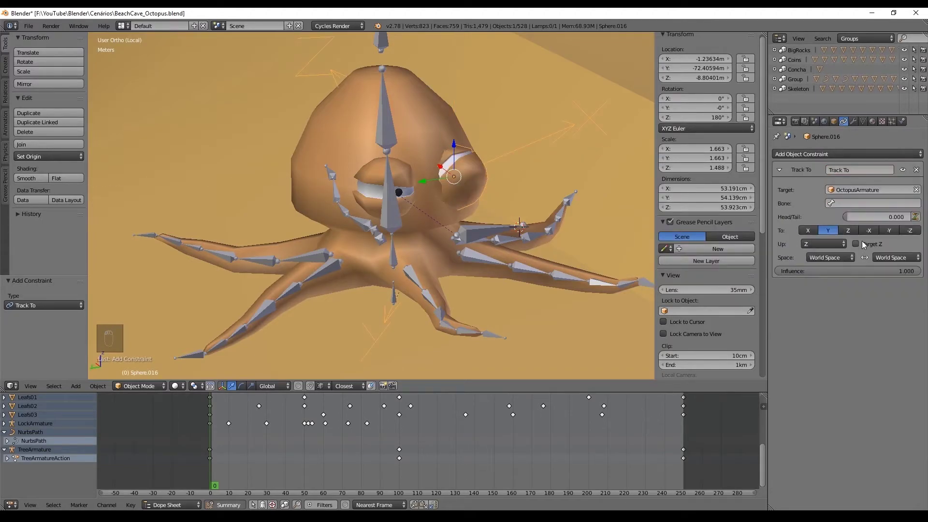
- Set the Sphere.016 constraint's bone to EyesCtrl, its tracking axis to X and its Head/Tail value to 1.000
left_click(837, 202)
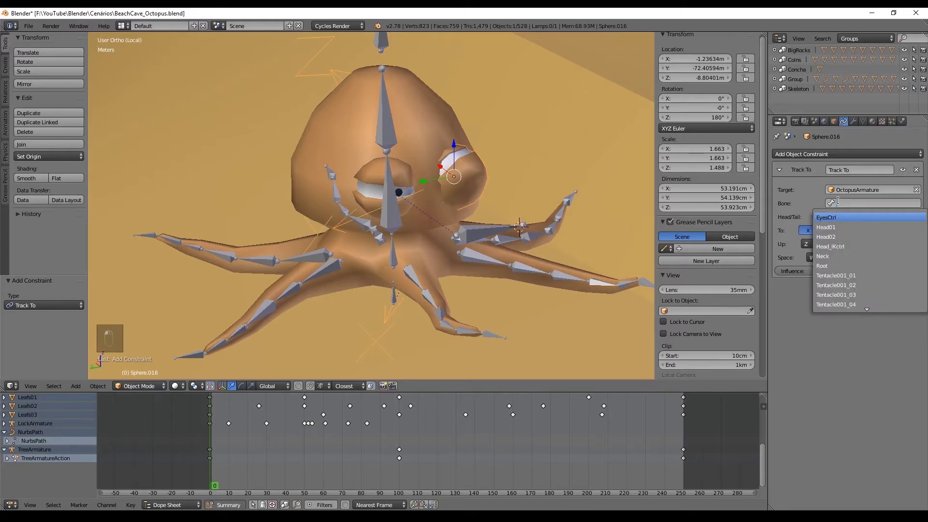
type("e")
left_click(836, 218)
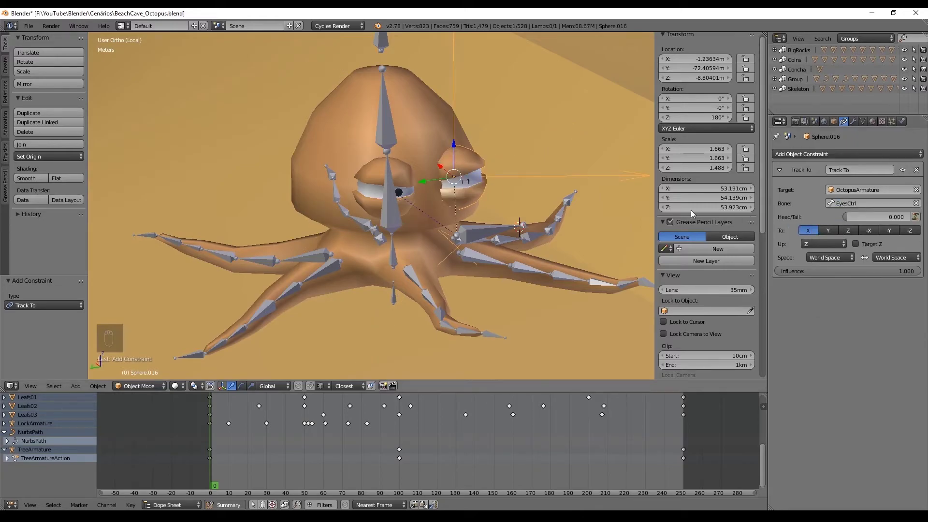
middle_click_drag(643, 205, 617, 224)
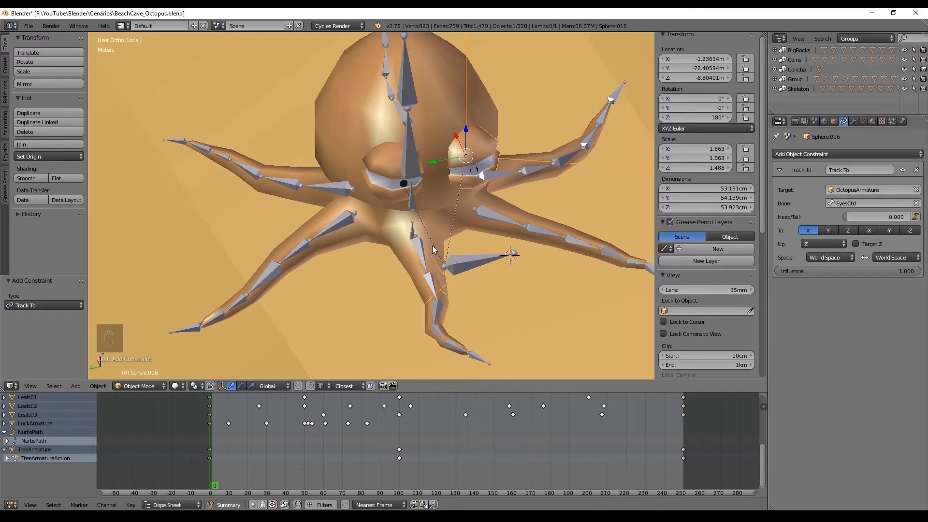
middle_click_drag(474, 184, 479, 205)
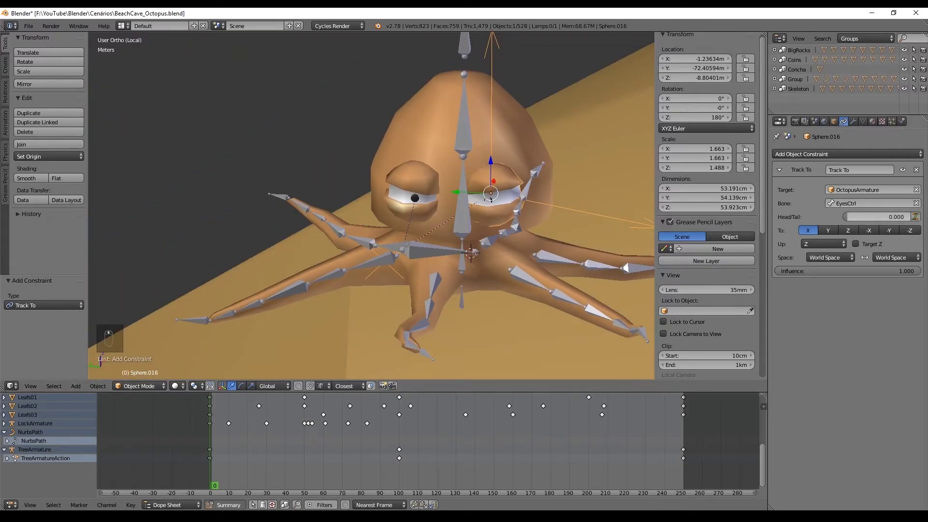
left_click_drag(865, 217, 924, 217)
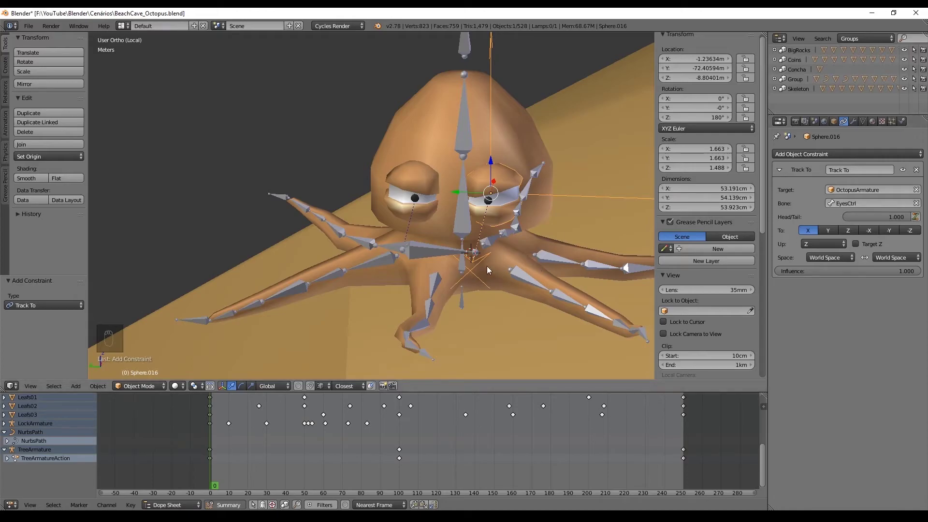
- Select the EyesCtrl bone in Pose Mode, in front of the octopus's face
scroll(477, 256, "up", 2)
right_click(437, 270)
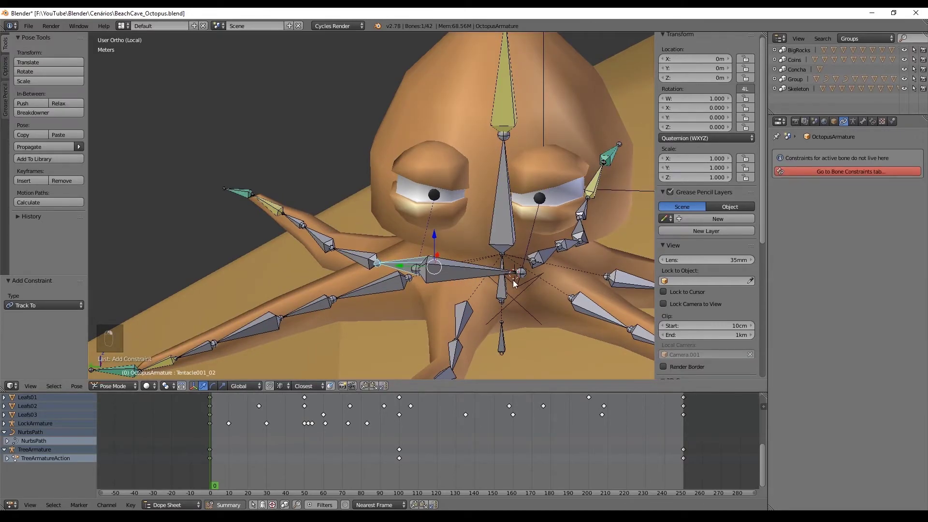
right_click(521, 279)
right_click(419, 273)
right_click(525, 277)
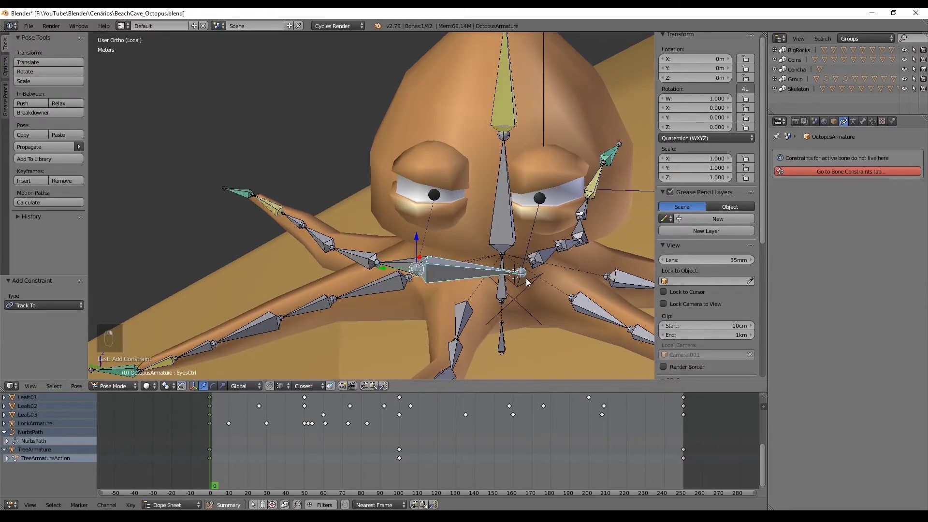
- Try moving the EyesCtrl bone in front of the octopus's face to test how both eyes track it
right_click(552, 161)
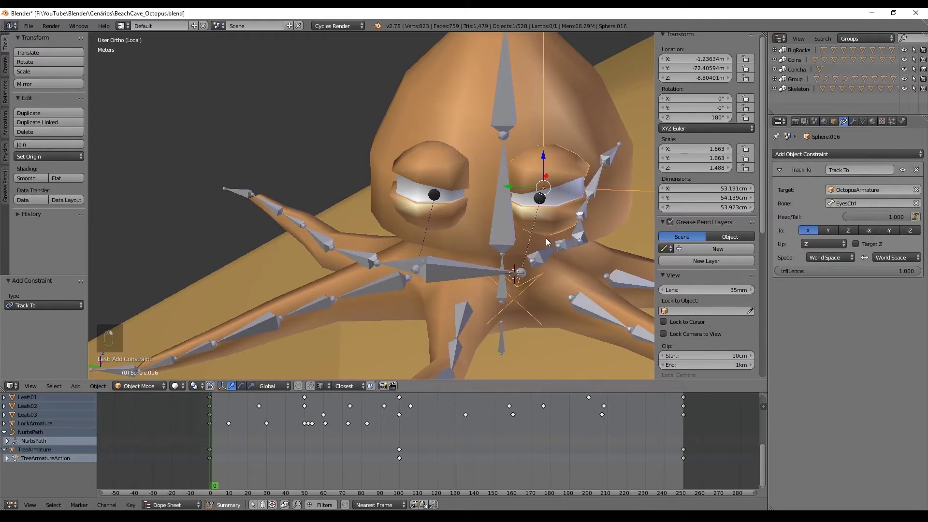
right_click(441, 271)
key("g")
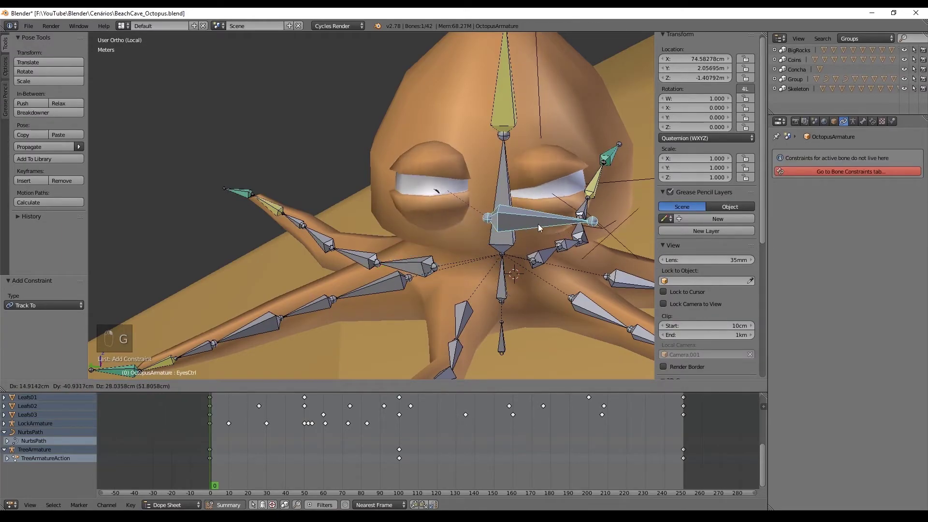
left_click(439, 276)
- Parent the pupil to its eye, Sphere.015, using the Object parent type
right_click(439, 179)
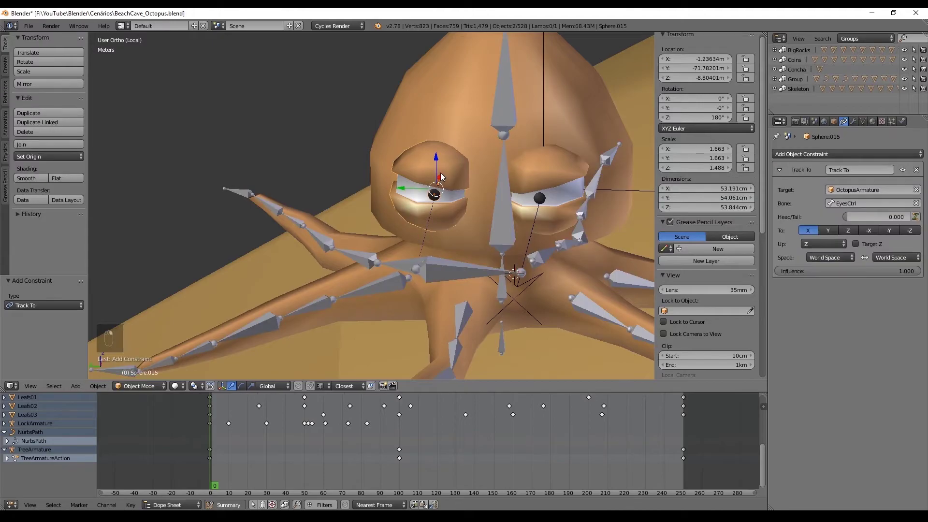
scroll(441, 176, "up", 4)
key("ctrl+p")
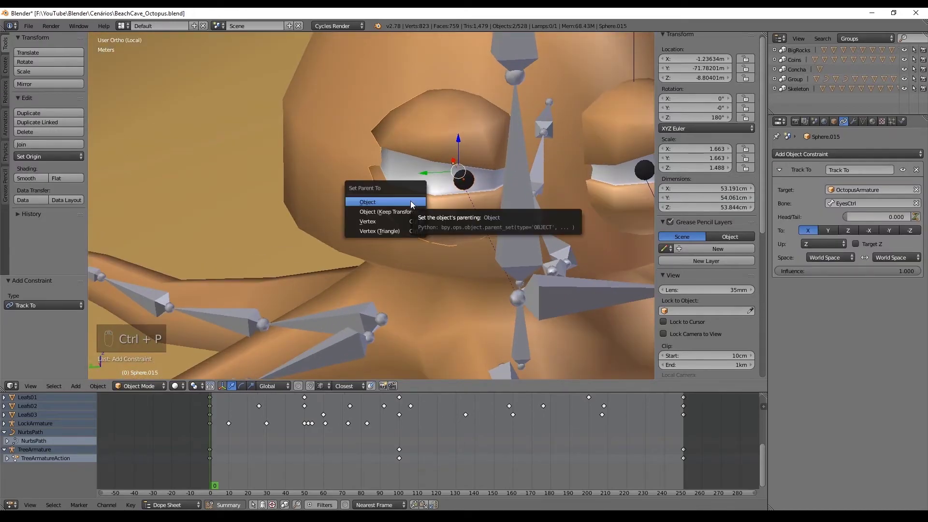
left_click(410, 202)
- Parent the pupil Cylinder.259 to the octopus's other eye, Sphere.016, using the Object parent type
middle_click_drag(503, 199, 382, 182, "shift")
right_click(505, 173)
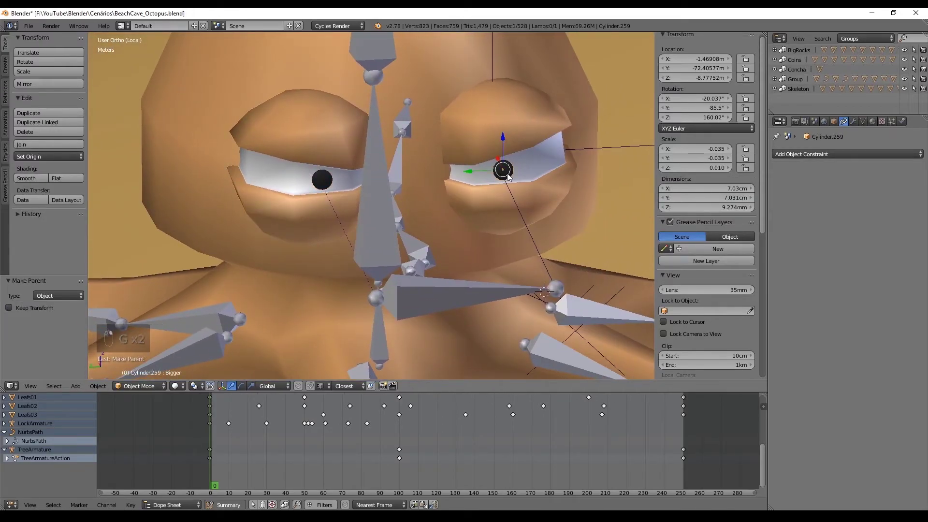
right_click(512, 135)
key("ctrl+p")
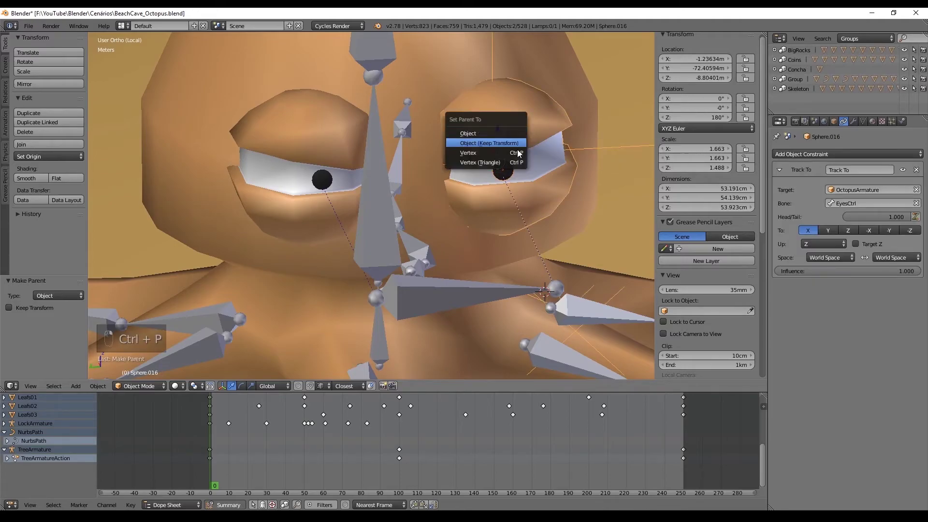
left_click(510, 142)
- Move the EyesCtrl bone around the octopus's face to test the parented pupils, and clear its pose location
right_click(421, 285)
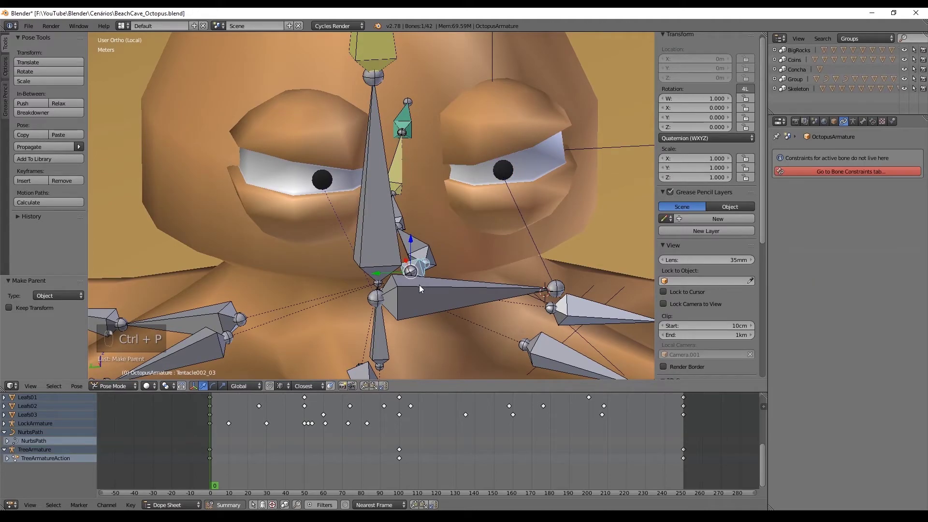
key("g")
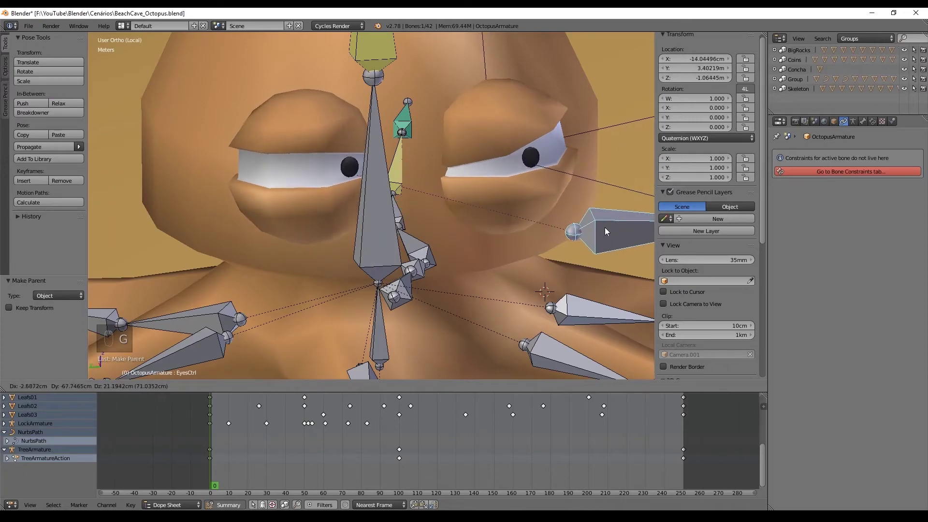
left_click(286, 342)
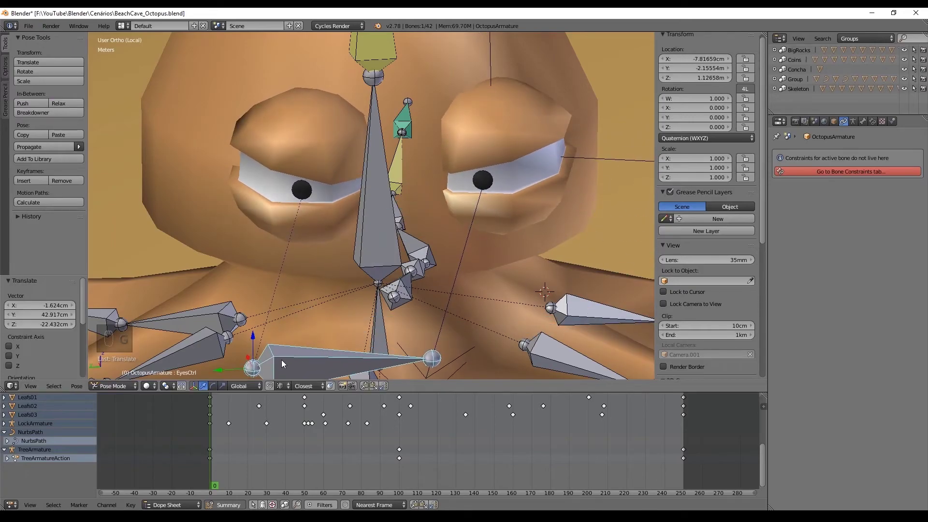
scroll(281, 360, "down", 6)
middle_click_drag(338, 309, 377, 297)
key("g")
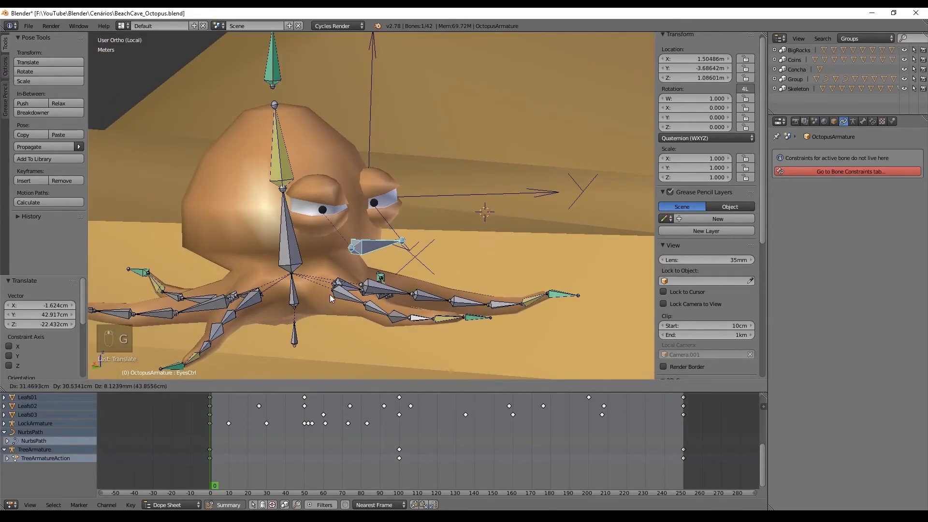
middle_click_drag(447, 217, 479, 265)
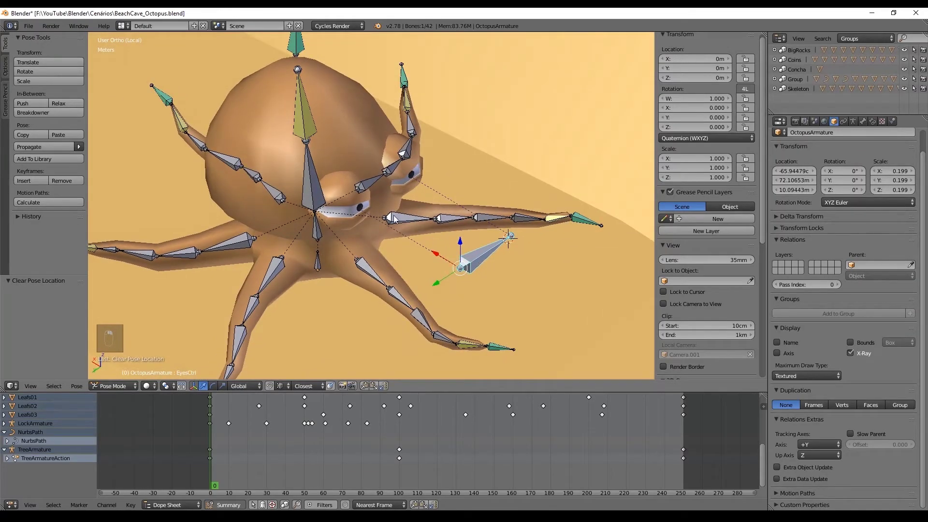
- Add a Limit Location bone constraint to EyesCtrl and convert it in Pose Space
left_click(872, 122)
left_click(820, 154)
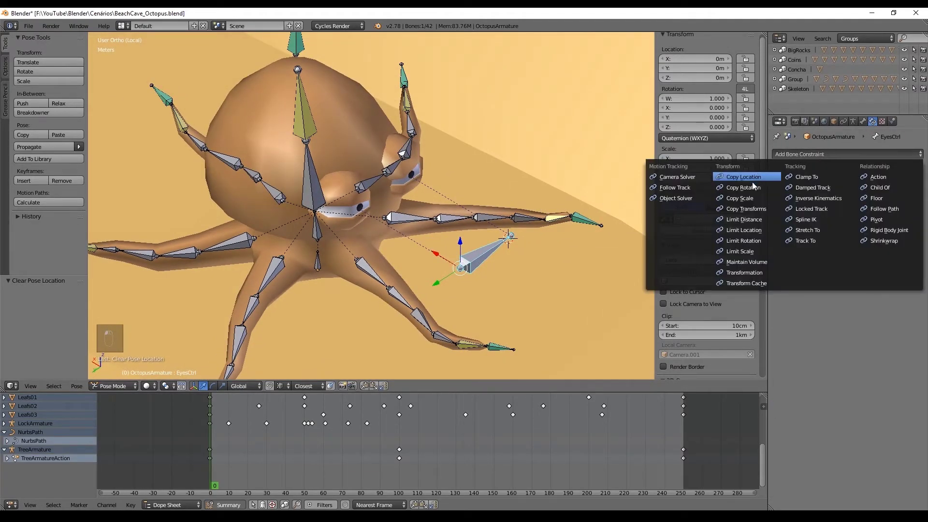
left_click(764, 232)
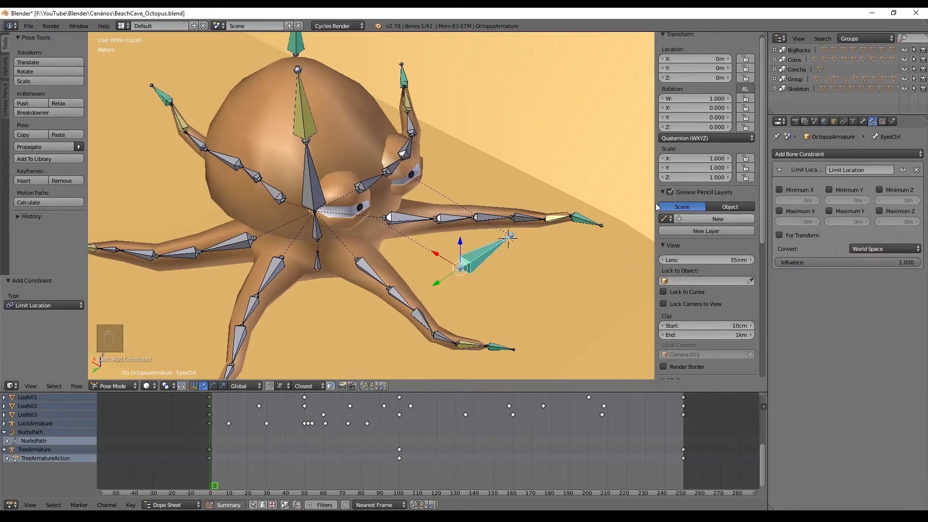
middle_click_drag(532, 218, 521, 130)
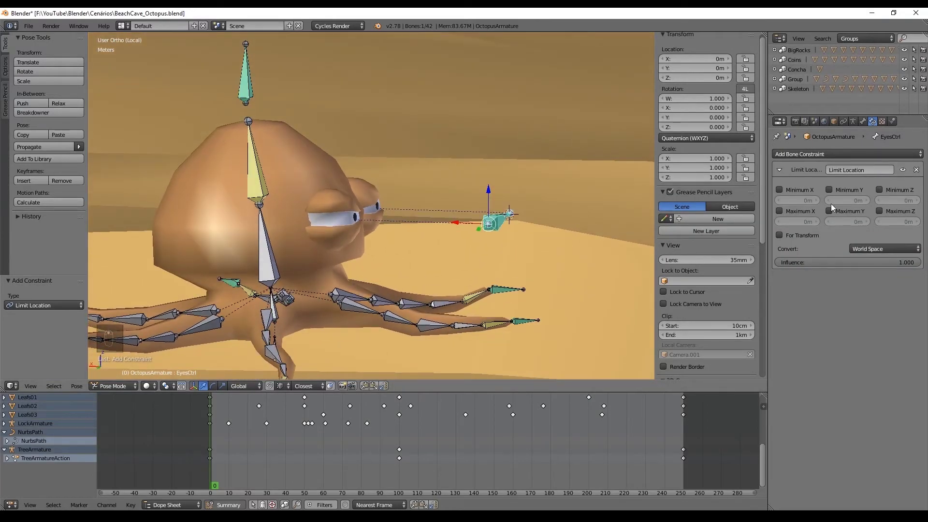
left_click(880, 254)
left_click(884, 224)
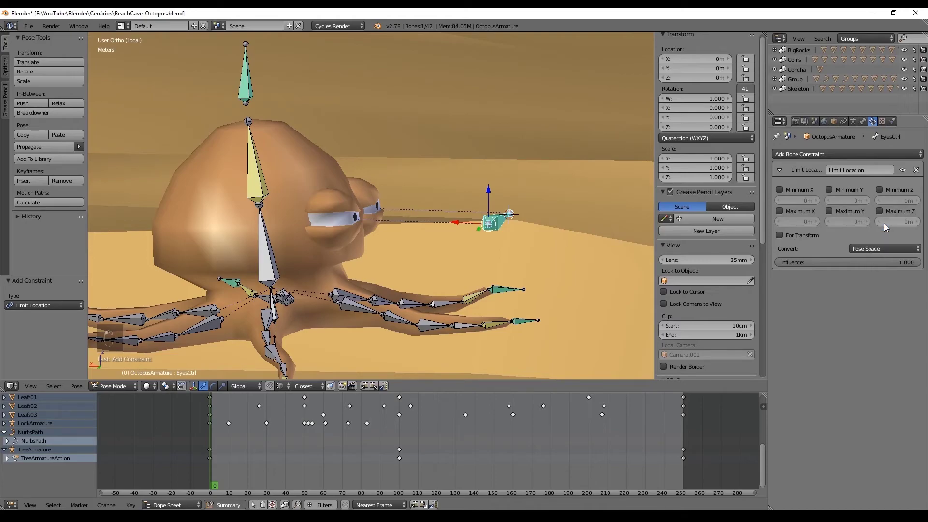
- Enable the minimum and maximum X, Y and Z limits of the EyesCtrl Limit Location constraint
left_click(880, 189)
left_click(880, 211)
left_click(830, 211)
left_click(830, 190)
- Set the constraint's minimum X, Y and Z to -10 m and its maximum X, Y and Z to 10 m
left_click(801, 191)
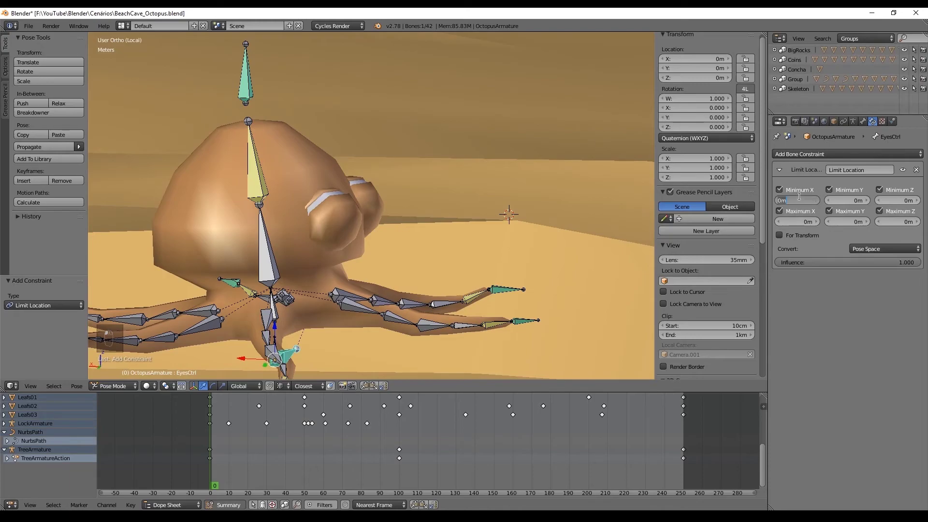
type("-10")
key("Tab")
type("10")
key("Tab")
type("-10")
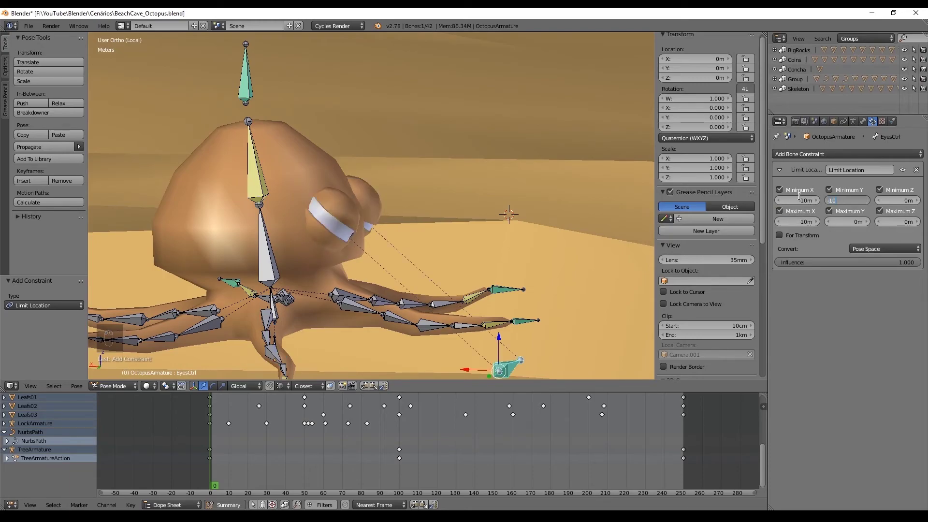
key("Tab")
type("10")
key("Tab")
type("-10")
key("Tab")
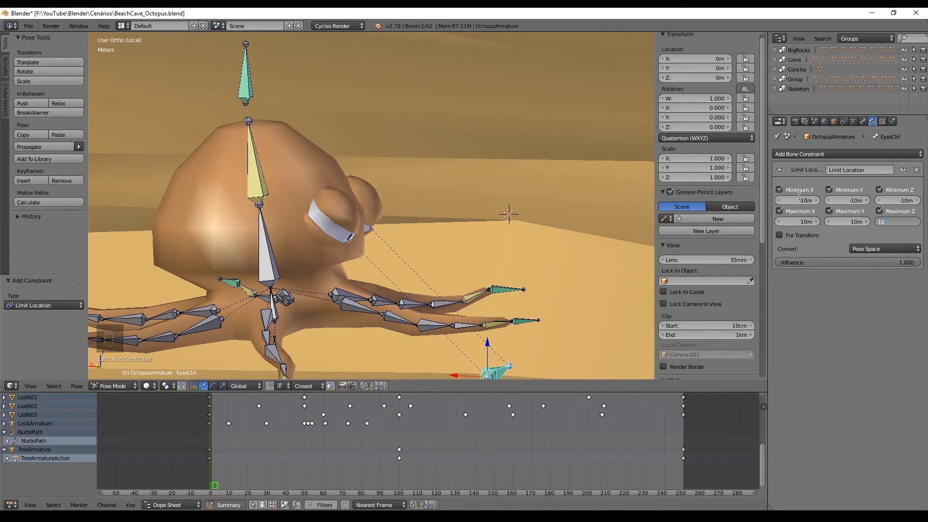
type("10")
key("Return")
- Move the EyesCtrl bone sideways along Y and reduce the constraint's Maximum Y to 5.2 m
middle_click_drag(580, 194, 364, 187)
key("g")
key("y")
left_click(248, 238)
scroll(309, 222, "up", 5)
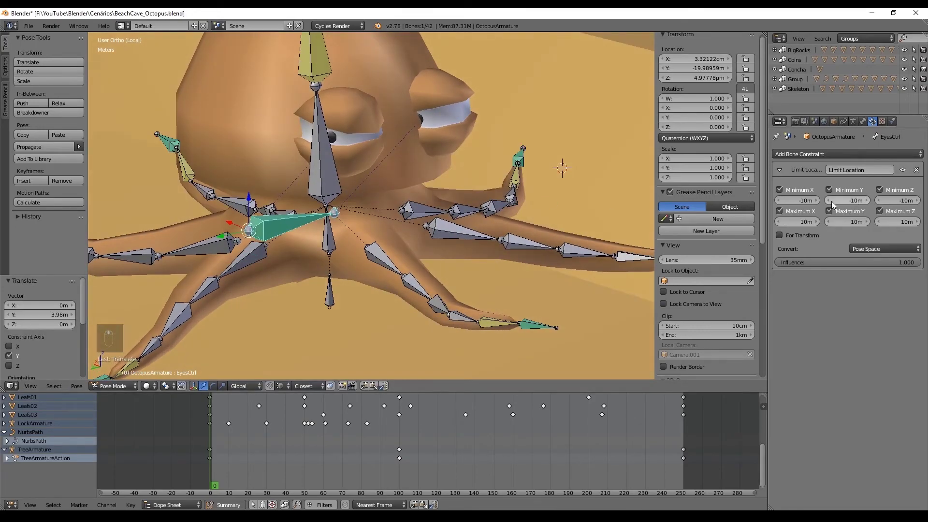
left_click_drag(837, 221, 812, 220)
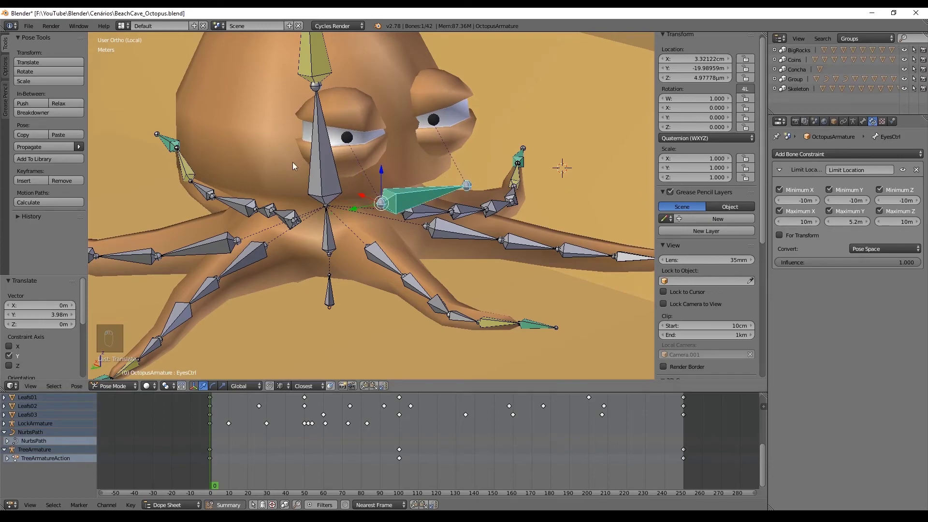
- Tighten the EyesCtrl limits to X -17.8 to -4.2 m, Minimum Y -2.3 m and Z 1.2 to 12.9 m
scroll(369, 216, "down", 4)
left_click_drag(352, 209, 564, 202)
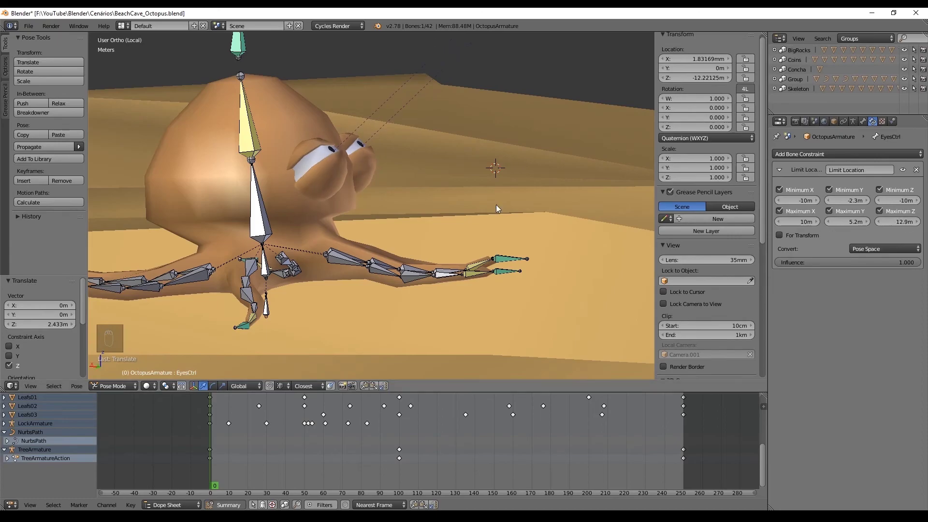
key("alt+g")
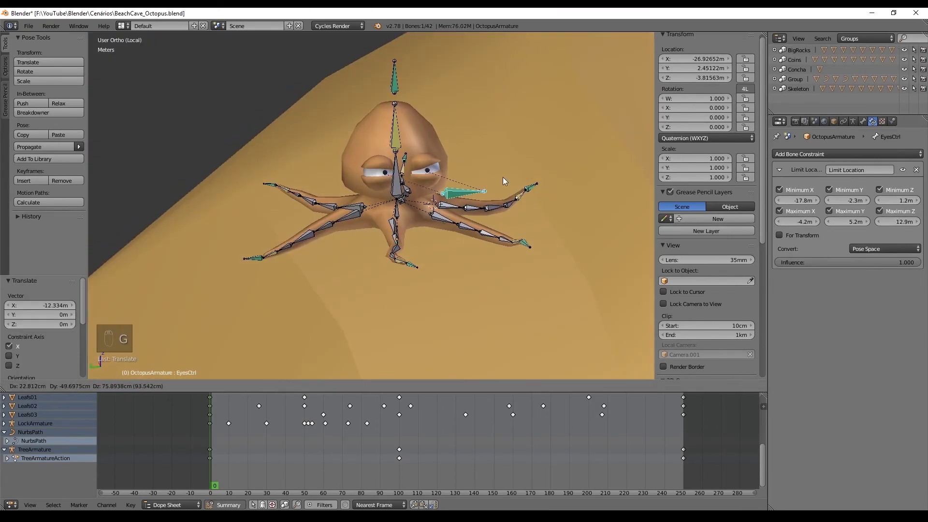
- Widen the EyesCtrl Y limits to -6.7 m and 11.2 m, and set Maximum X to -5.7 m
key("ctrl+z")
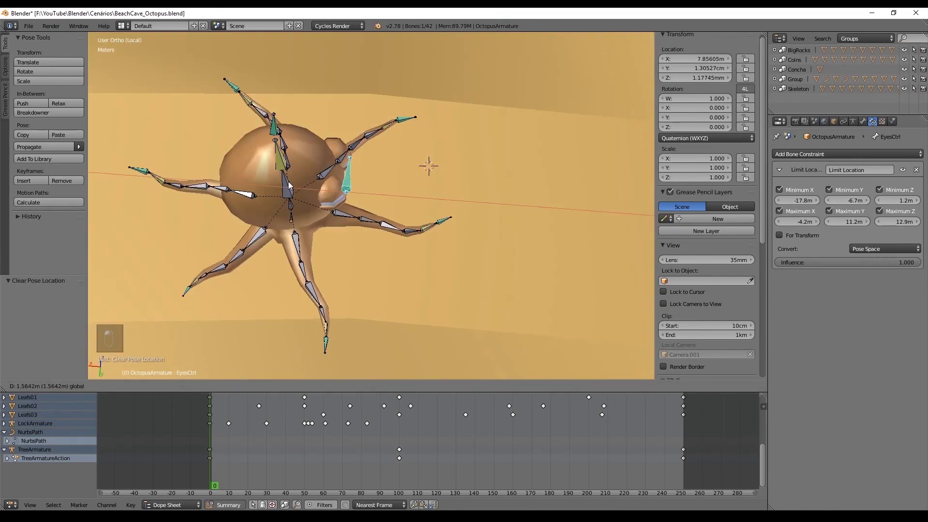
key("alt+g")
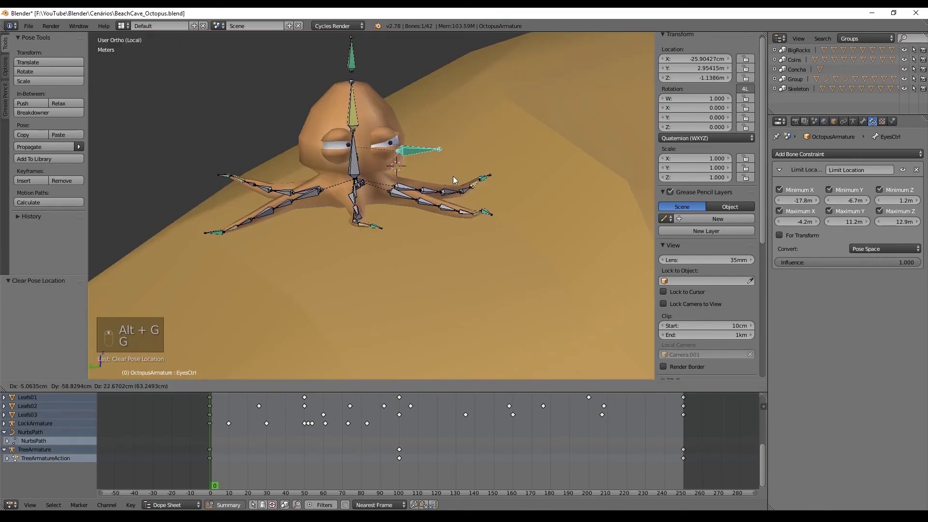
key("g")
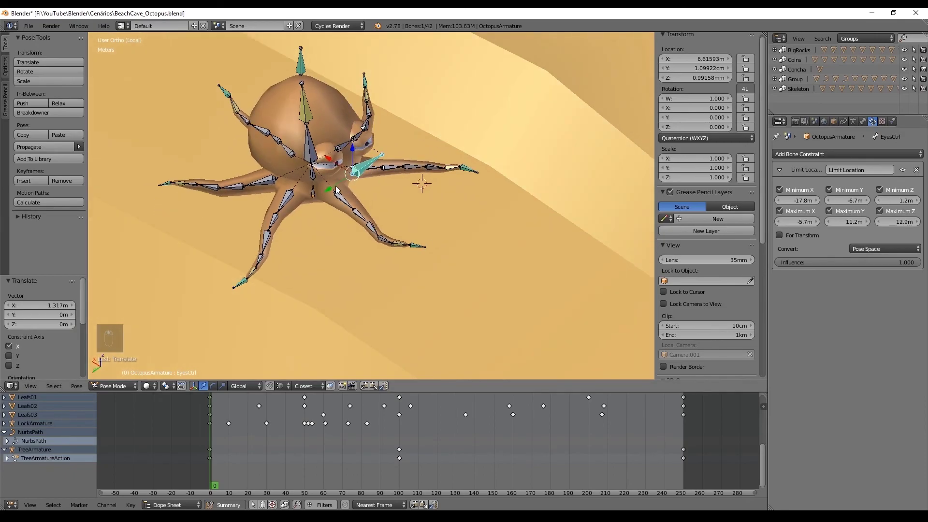
- Move the EyesCtrl bone along Y to its limit and reduce the constraint's Maximum Y to 3.4 m
key("g")
key("y")
left_click(135, 232)
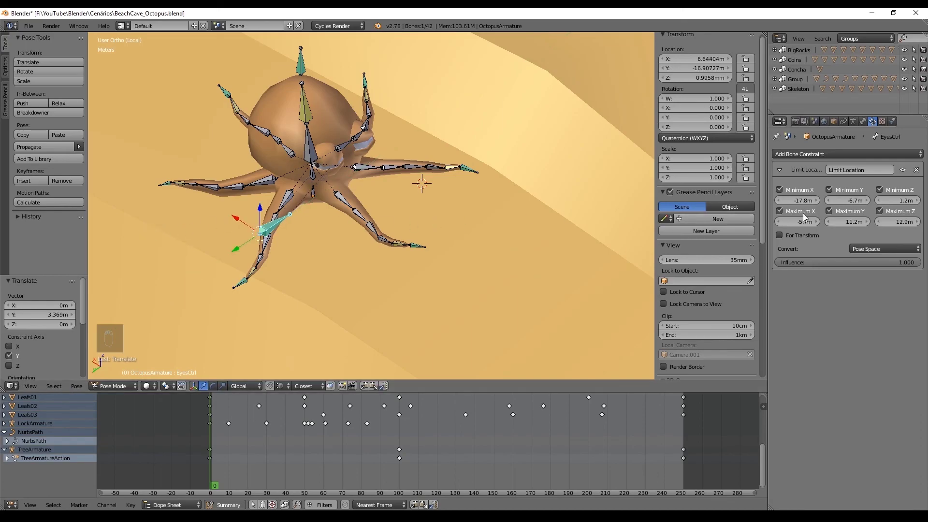
left_click_drag(830, 222, 792, 222)
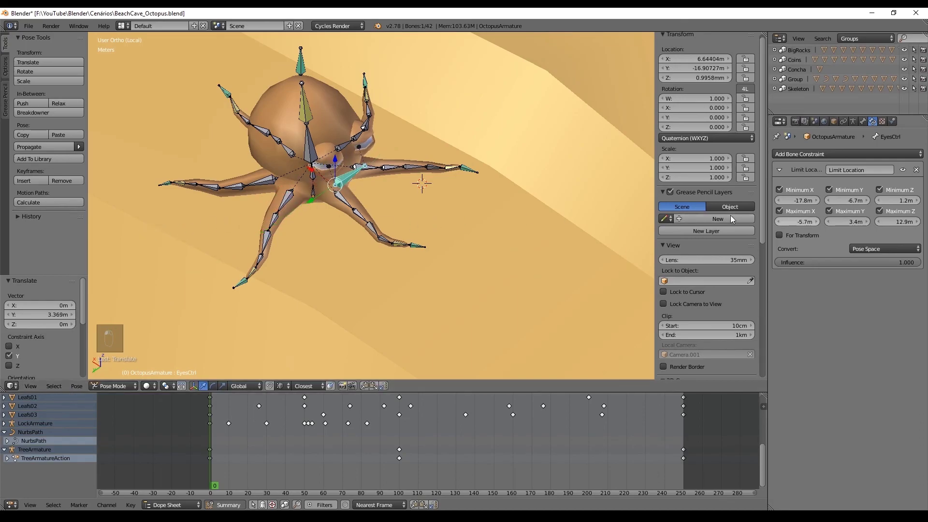
- Try moving the EyesCtrl bone along X and Y to test its limits, and undo both moves
key("g")
key("x")
left_click_drag(489, 282, 501, 288)
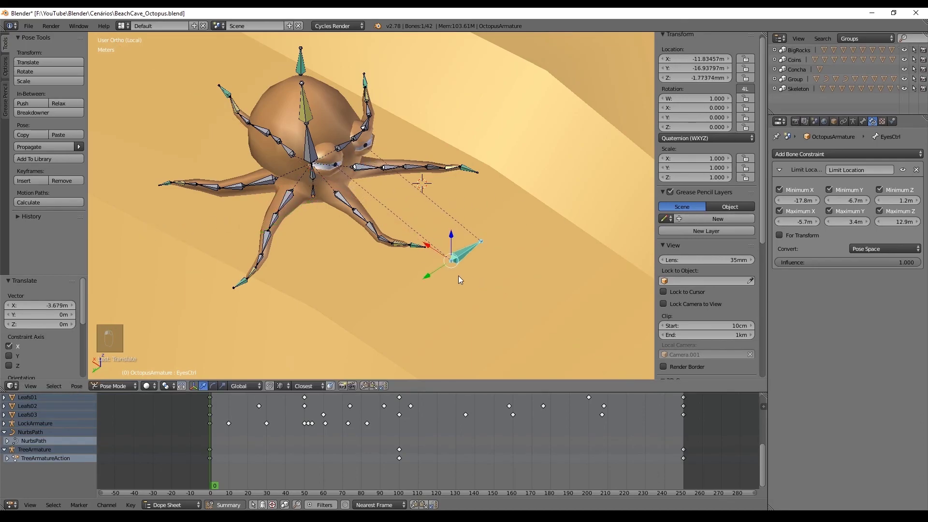
left_click_drag(427, 276, 300, 289)
key("ctrl+z")
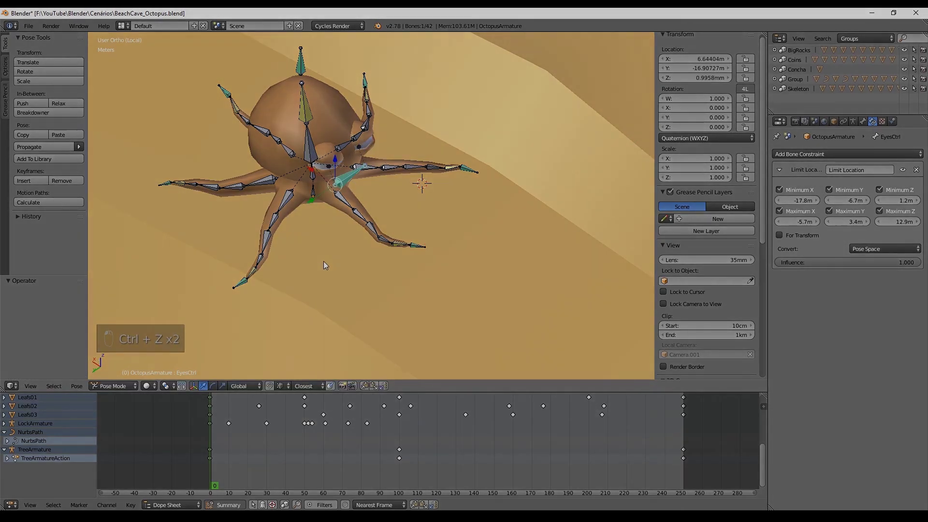